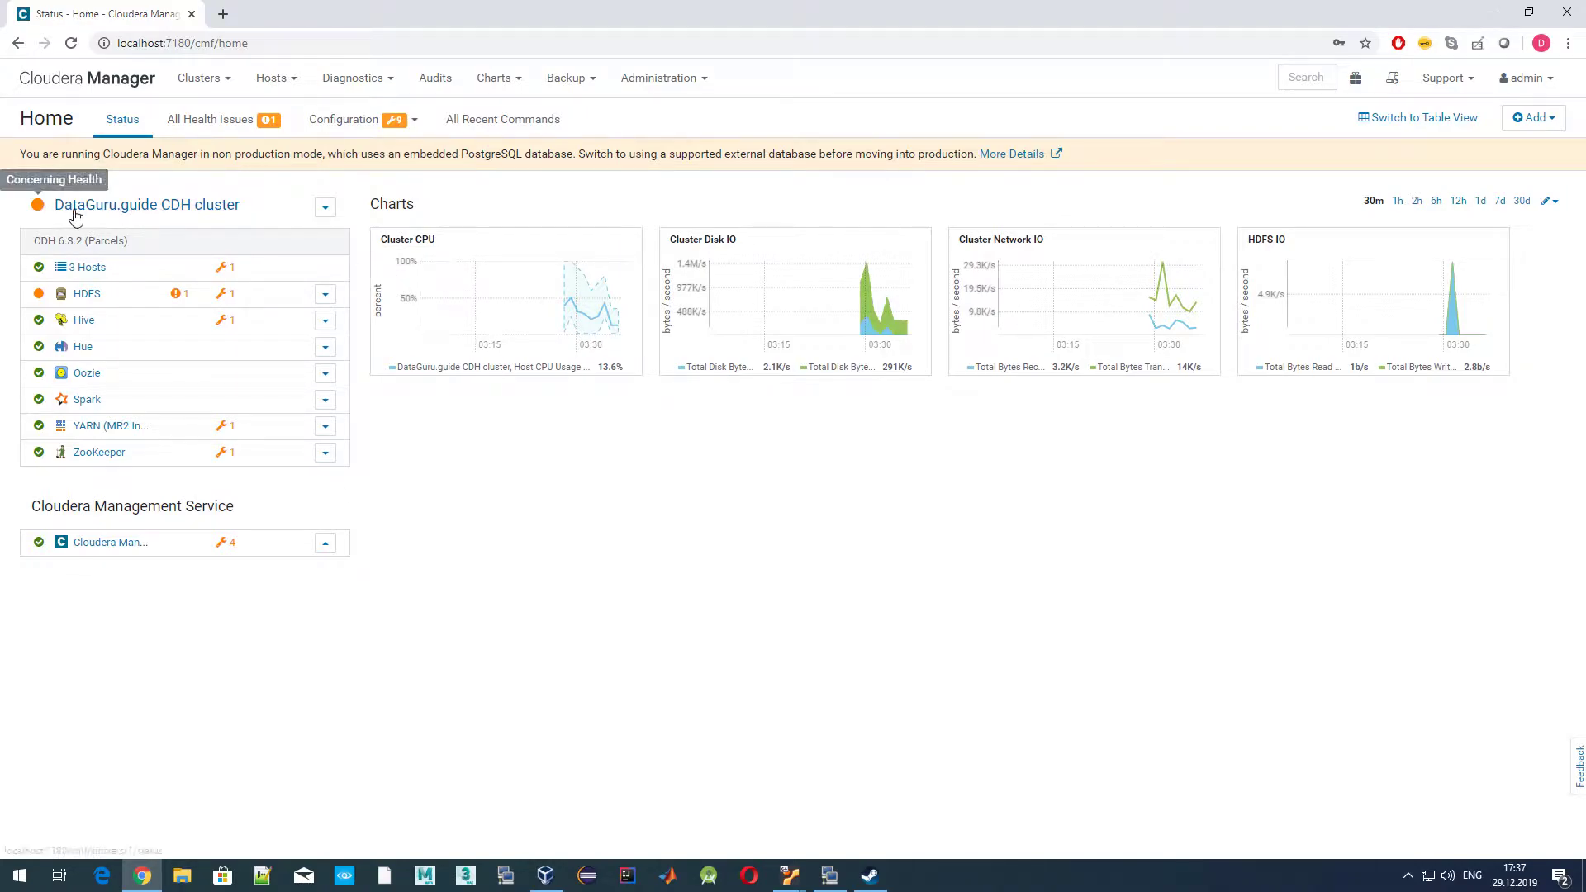
Open the Add Service wizard for the DataGuru.guide CDH cluster and look through the available service types.
left_click(326, 208)
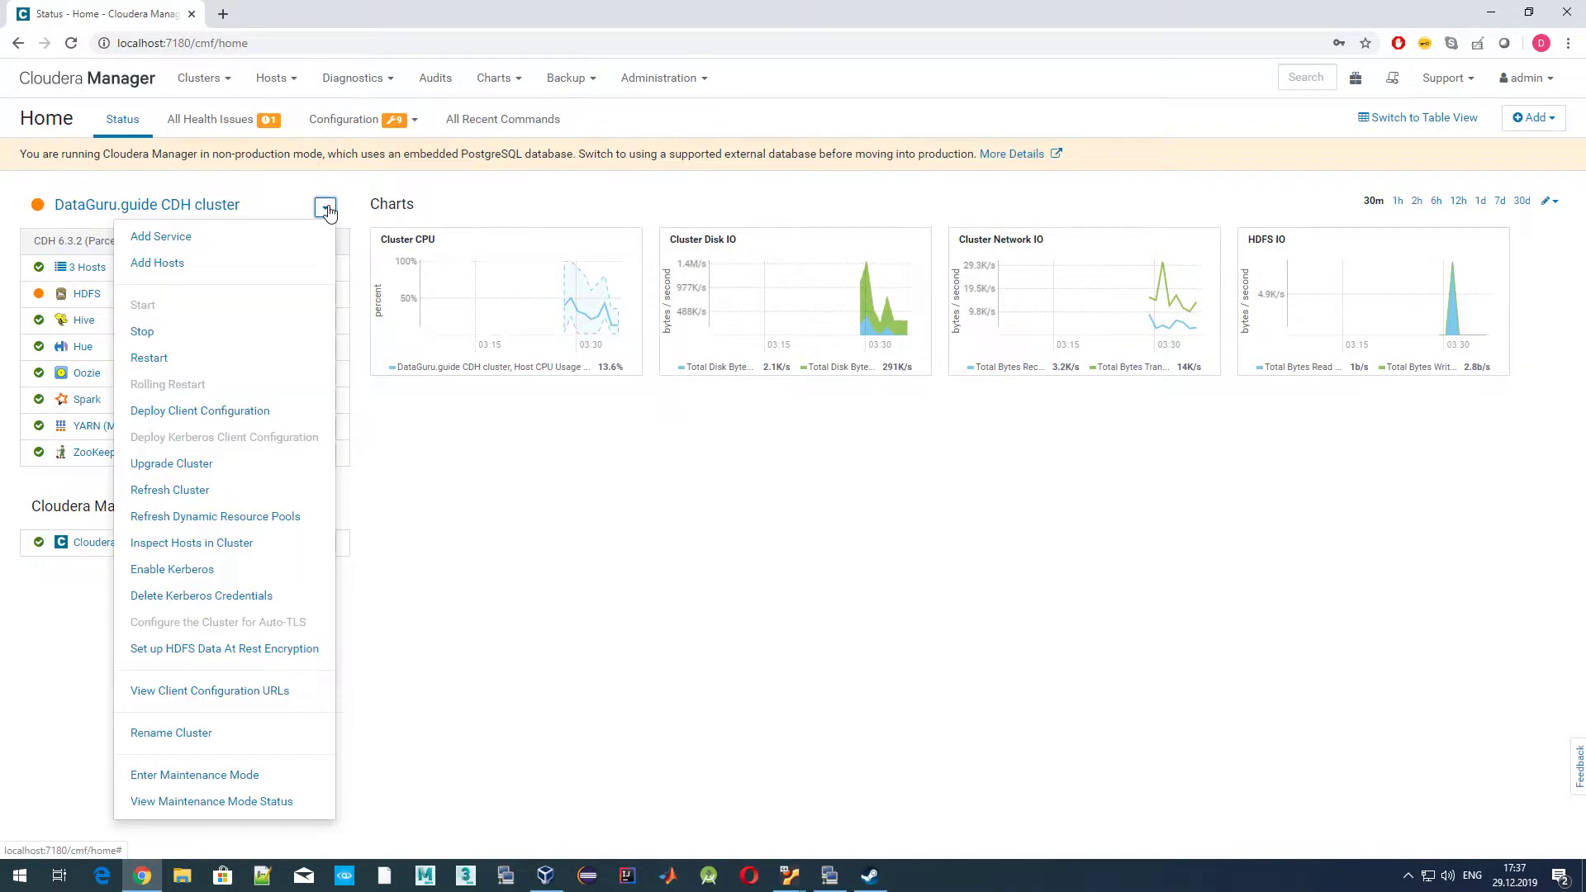
left_click(183, 239)
scroll(1313, 512, "down", 3)
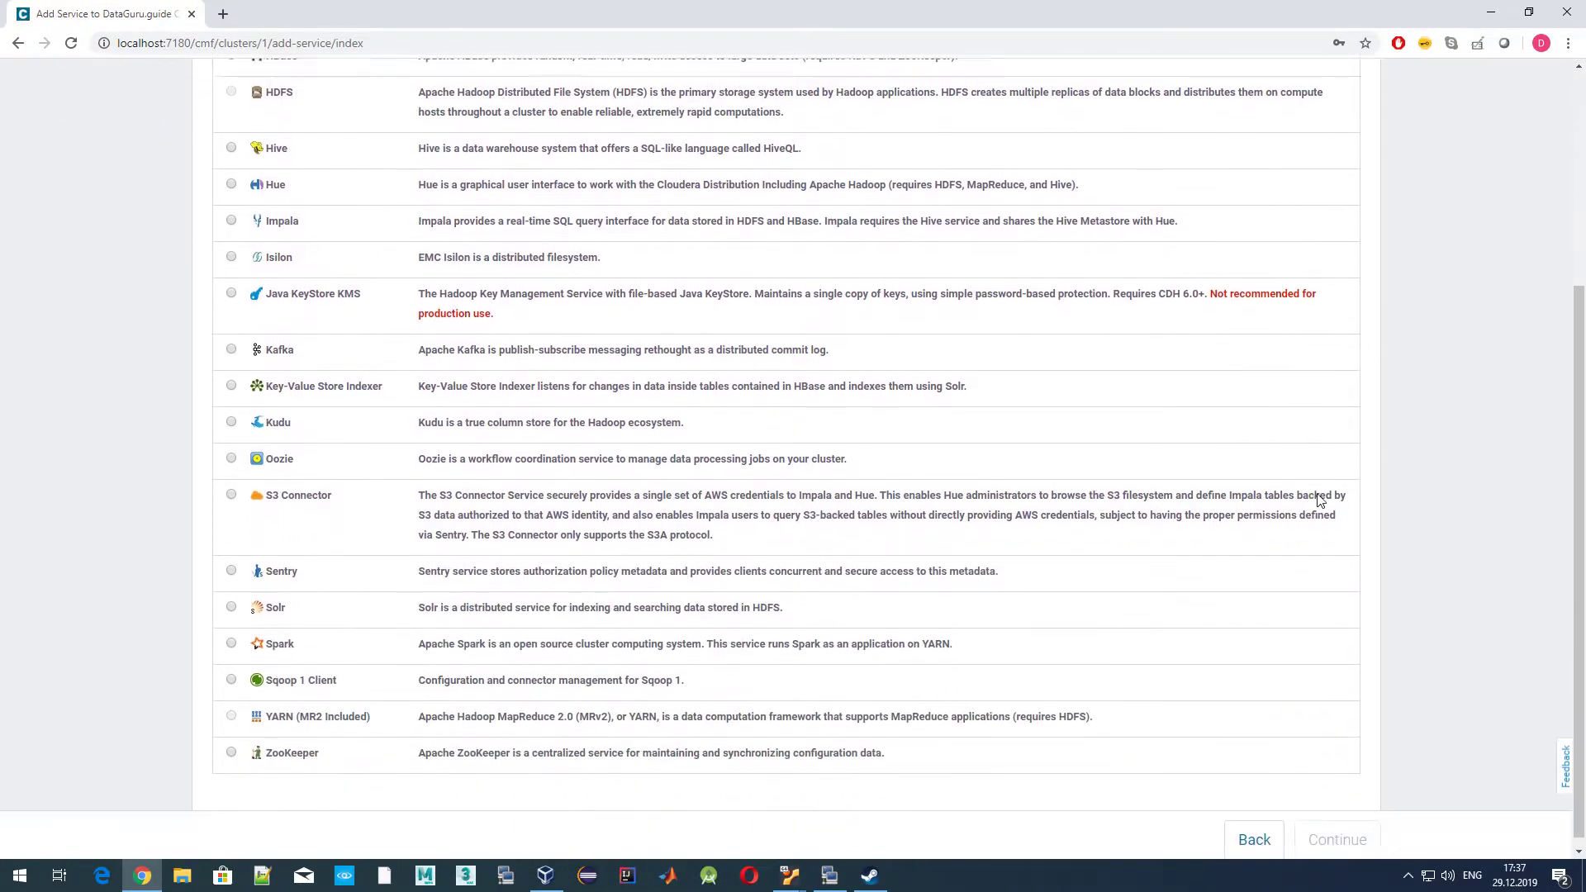
scroll(1319, 501, "down", 1)
scroll(1319, 501, "up", 4)
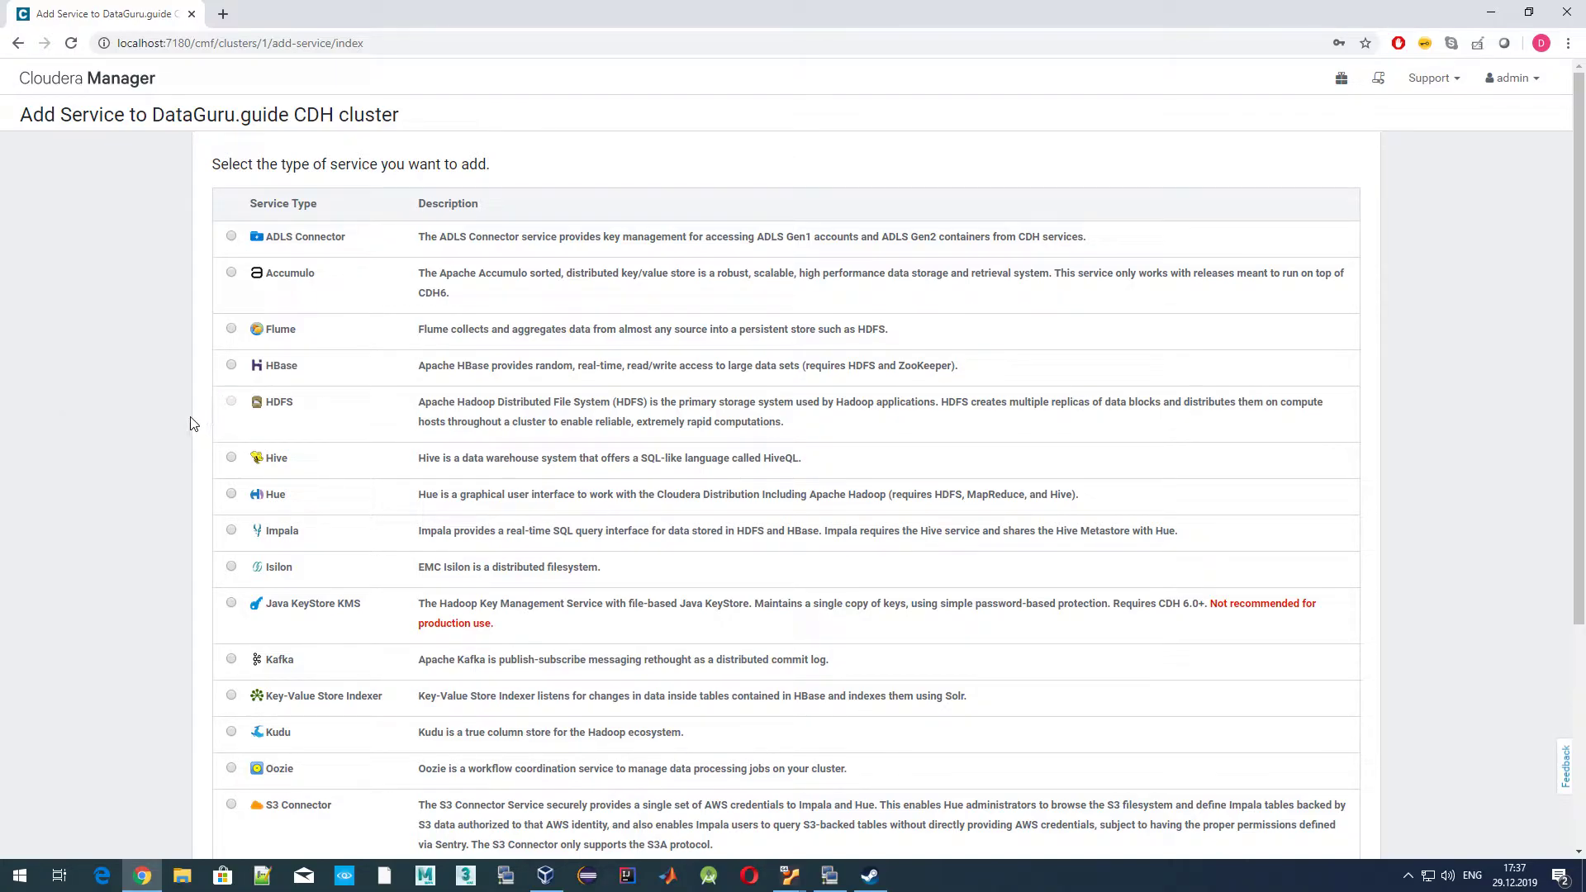
scroll(193, 416, "down", 2)
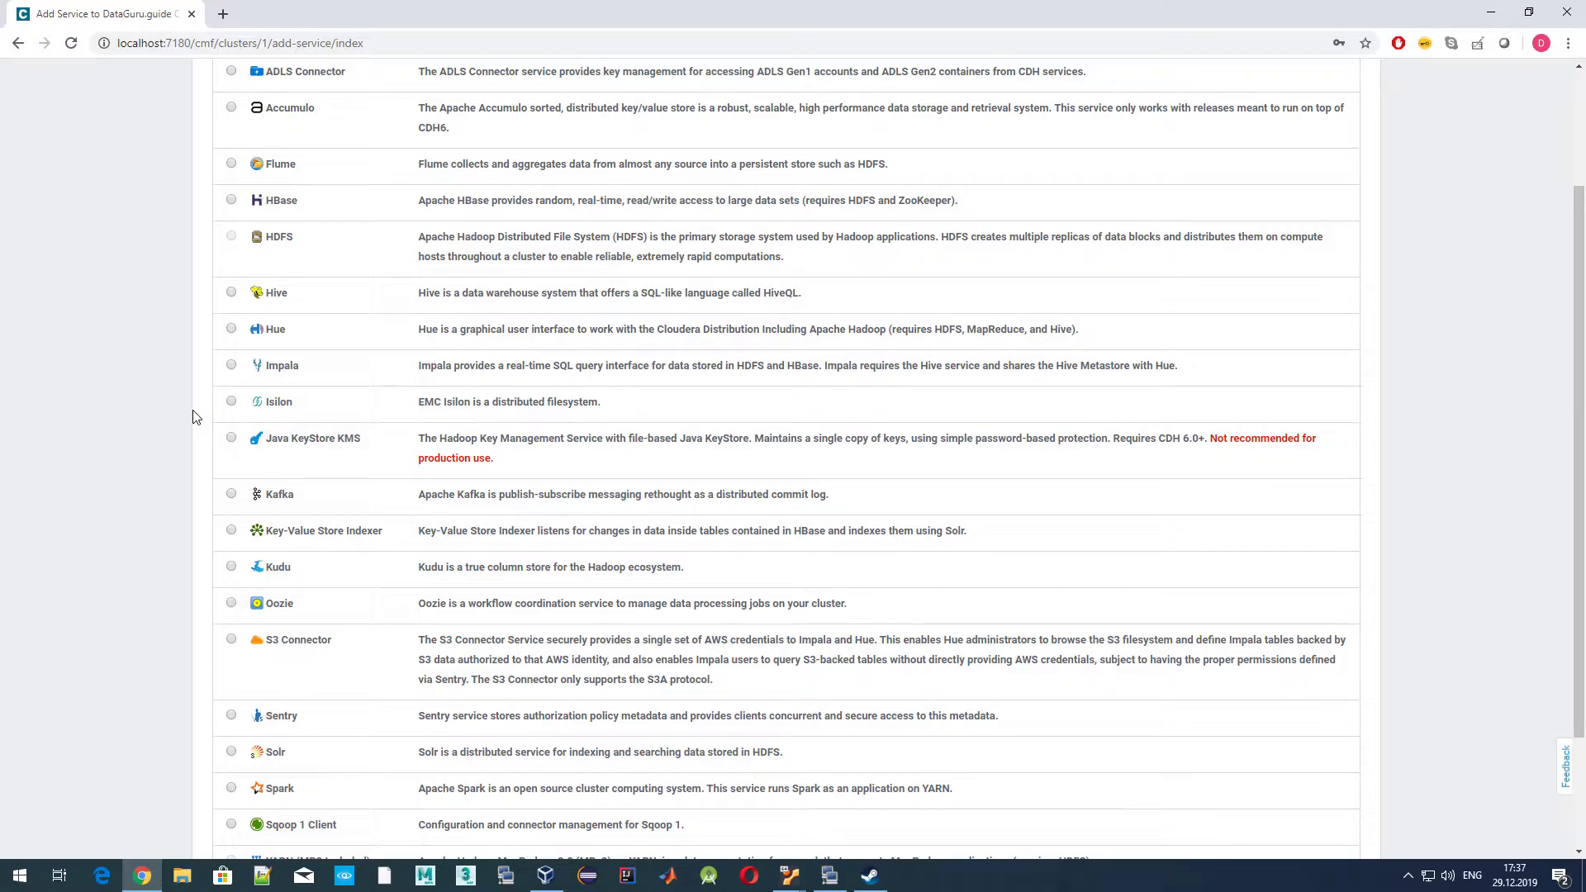
scroll(193, 416, "up", 1)
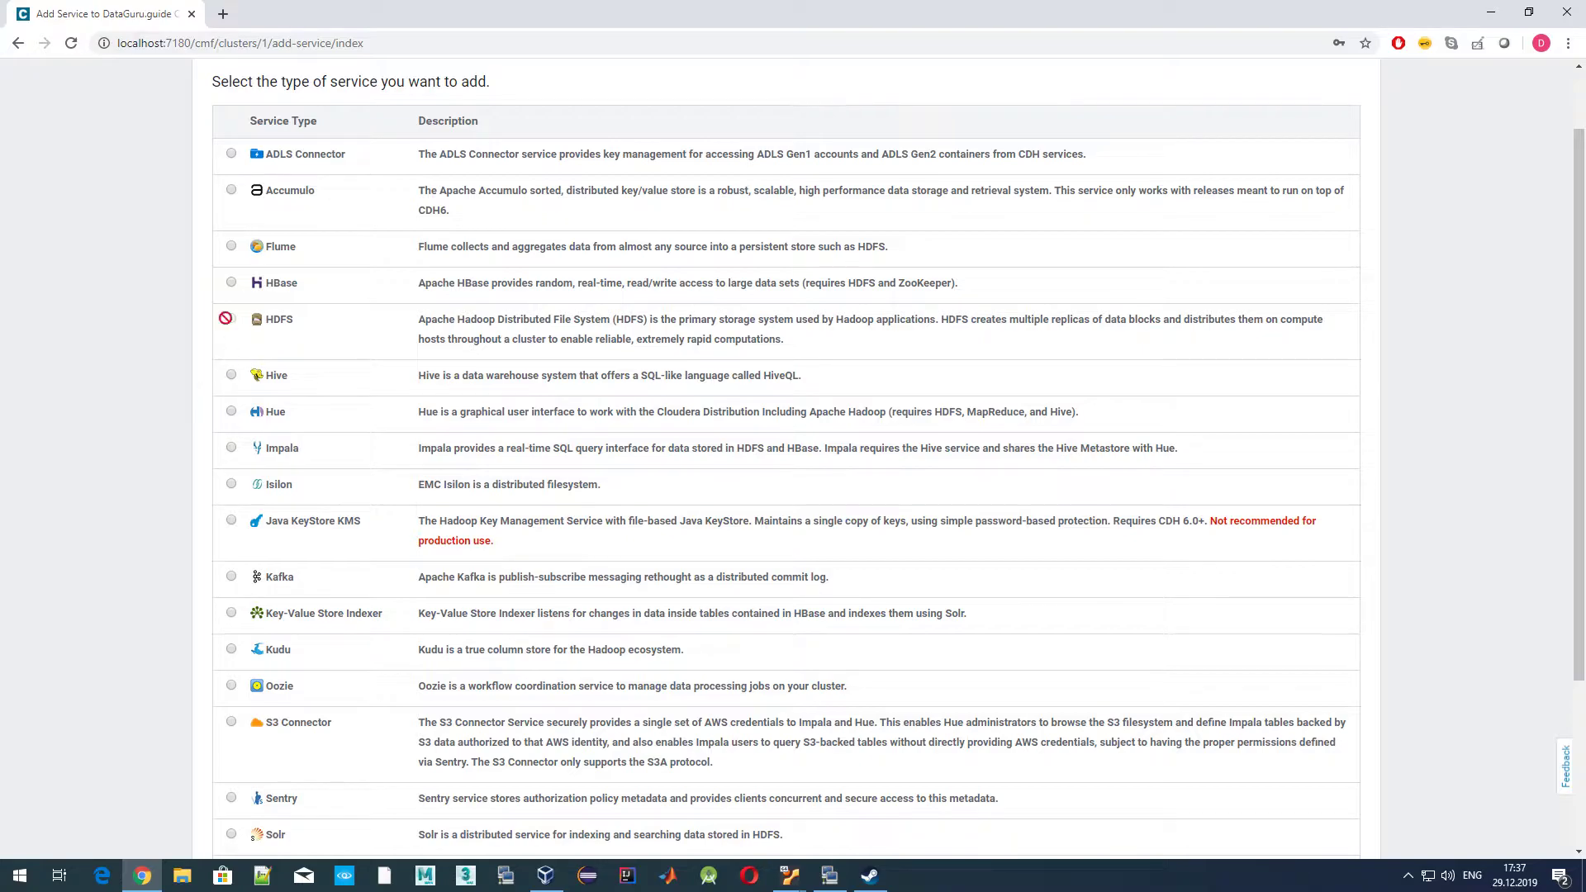
mouse_move(232, 318)
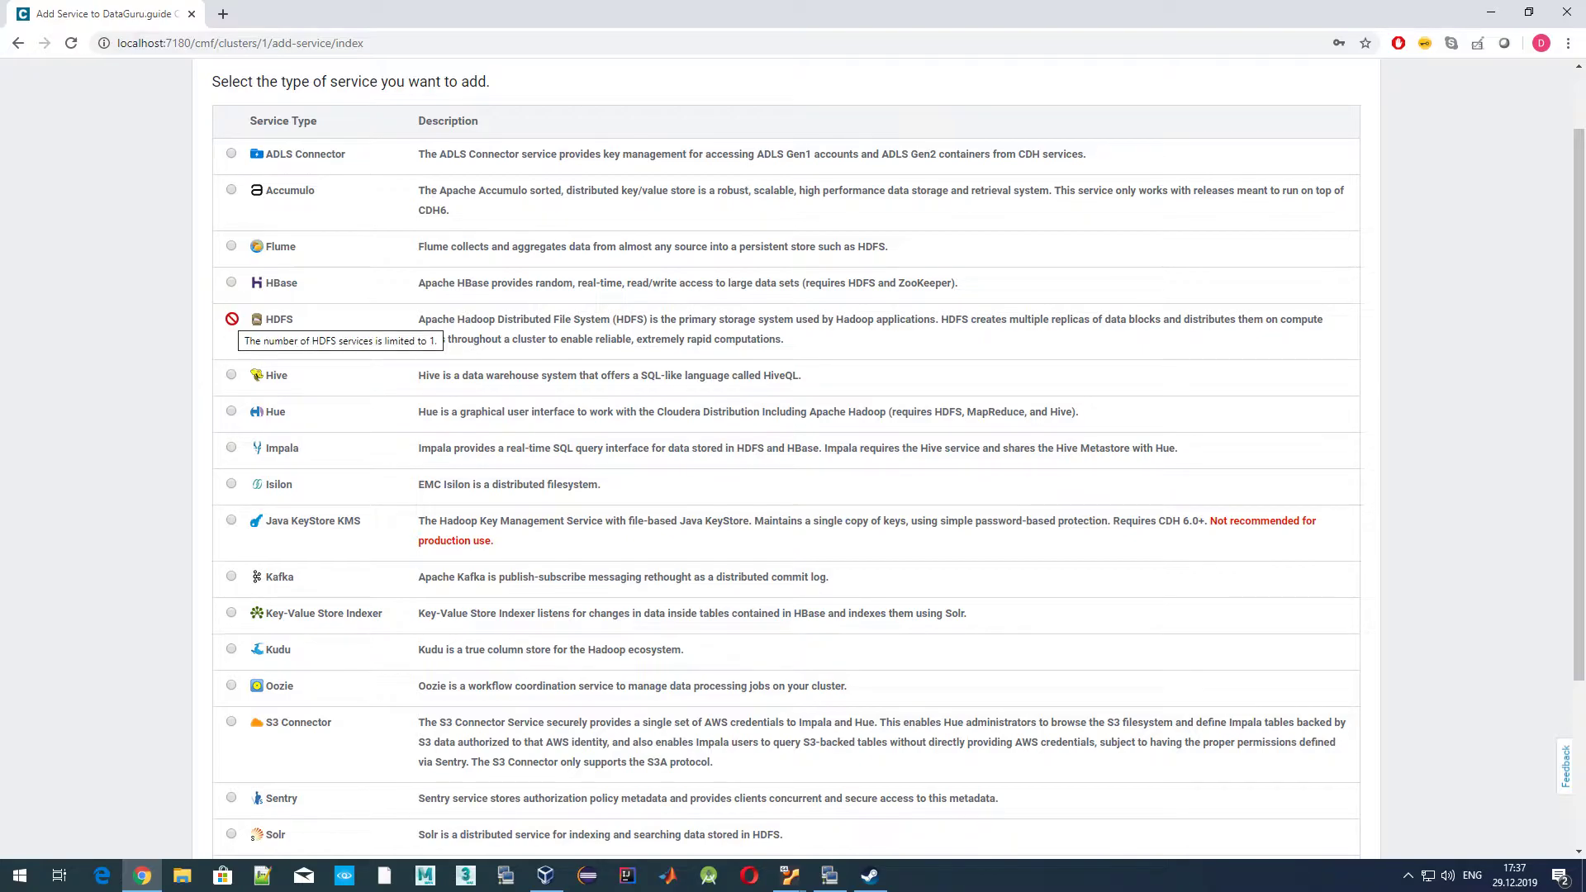
Choose HBase as the service type to add and continue to role assignment.
left_click(231, 447)
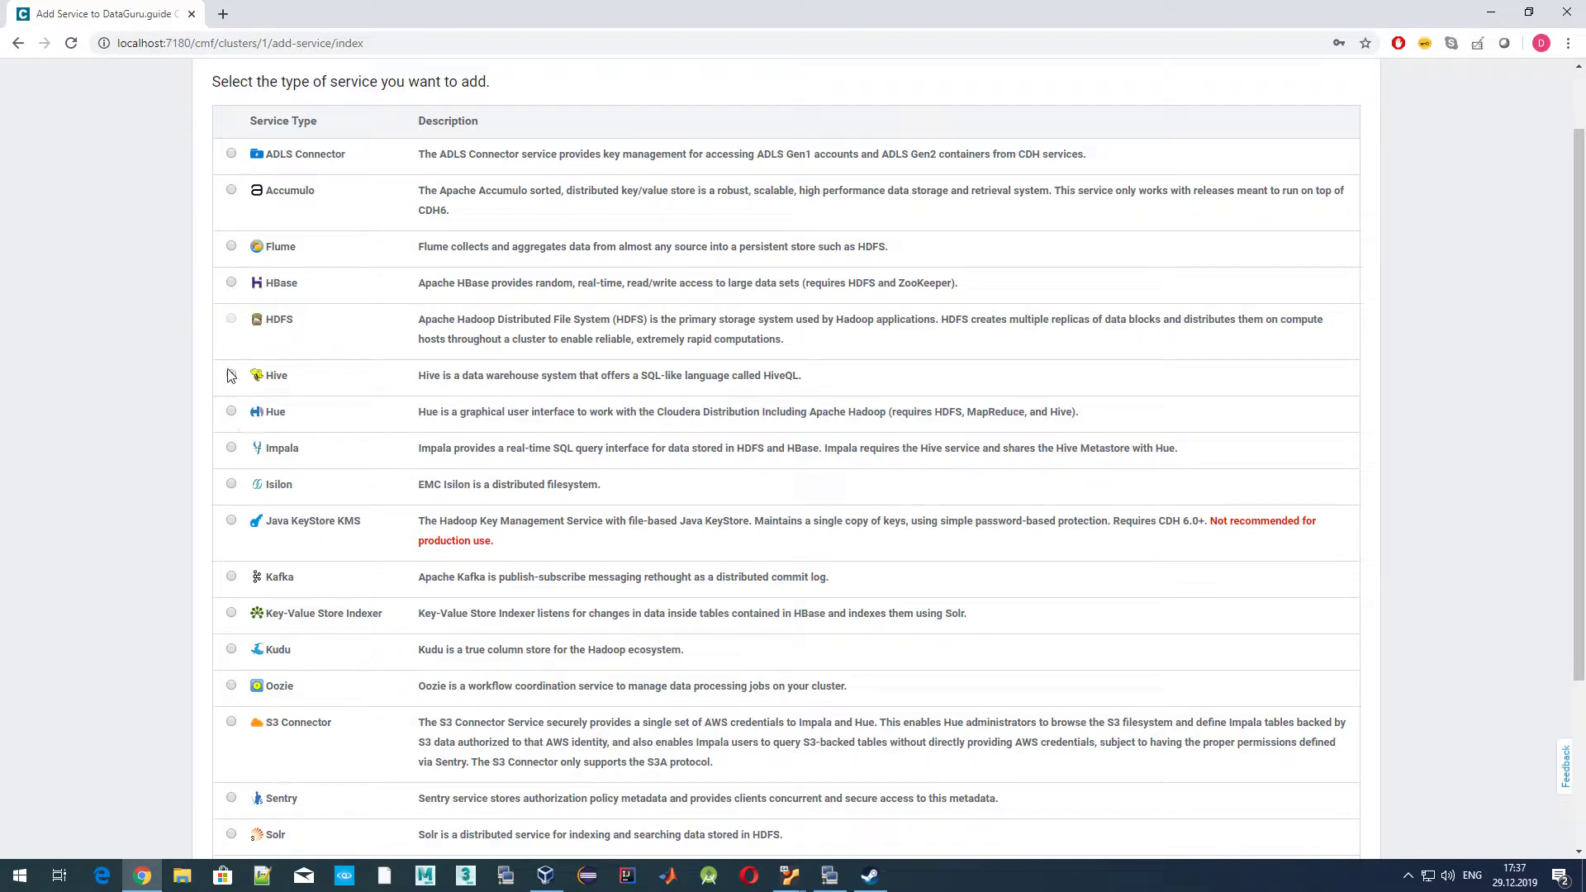
left_click(231, 283)
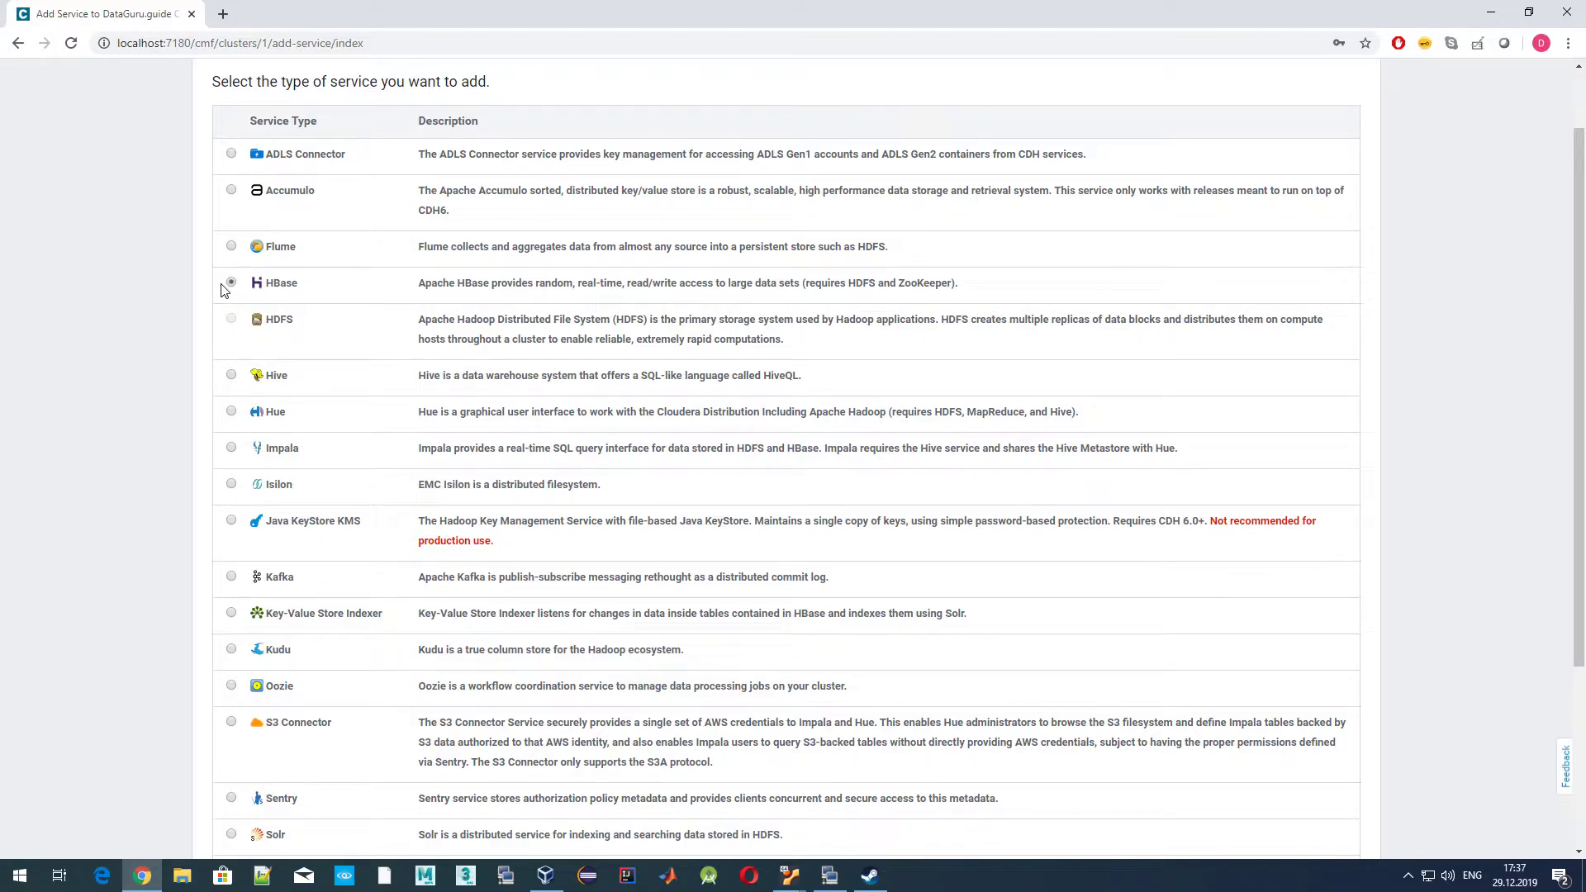
left_click(322, 284)
scroll(116, 400, "down", 3)
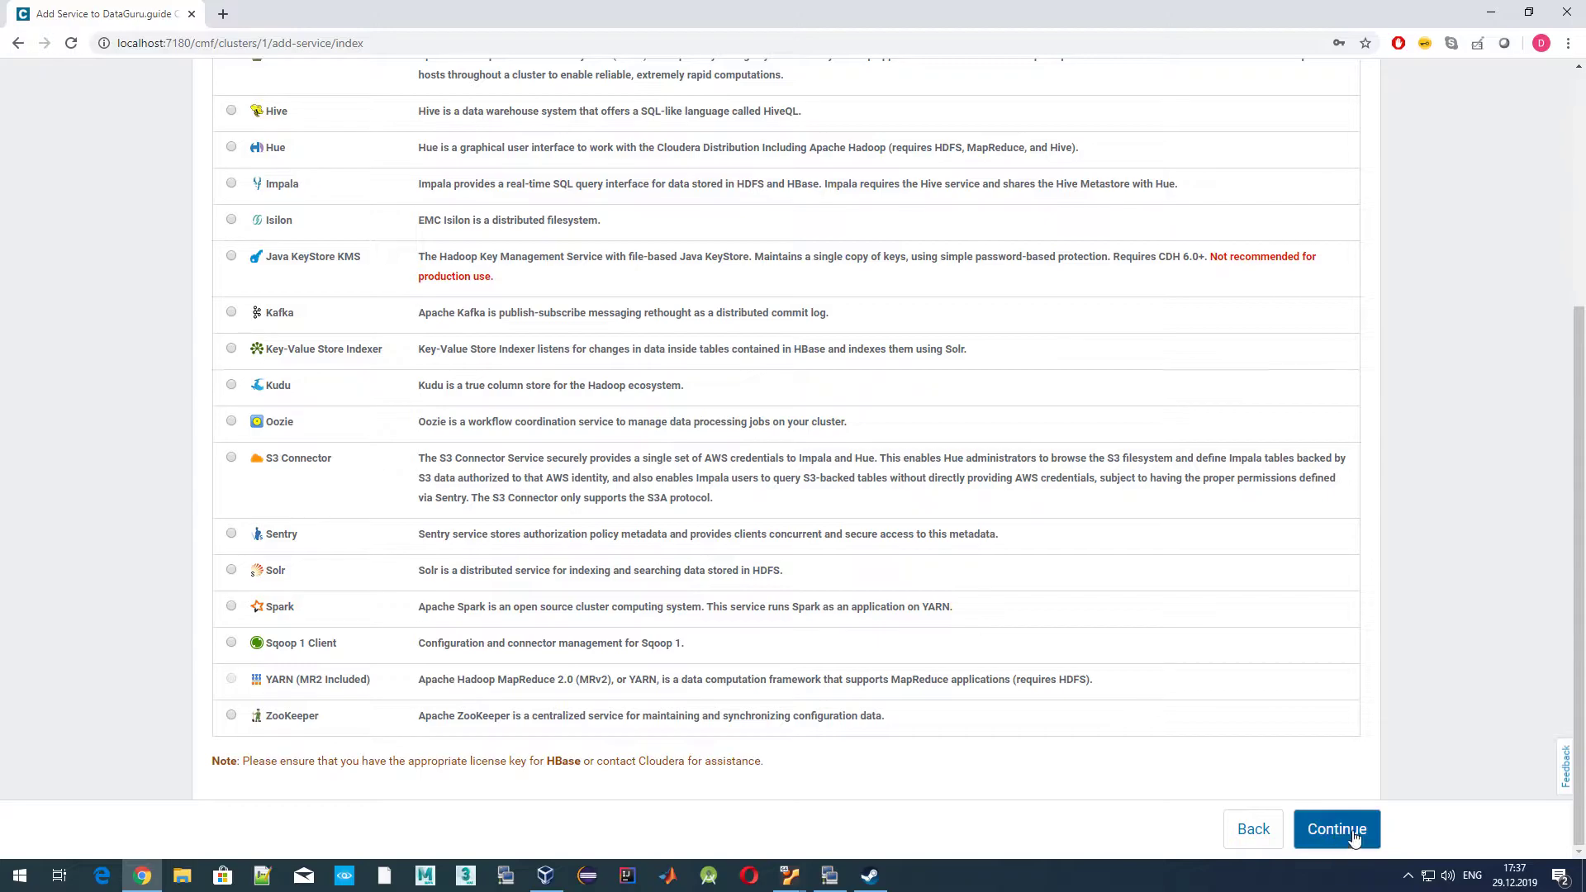
left_click(1351, 838)
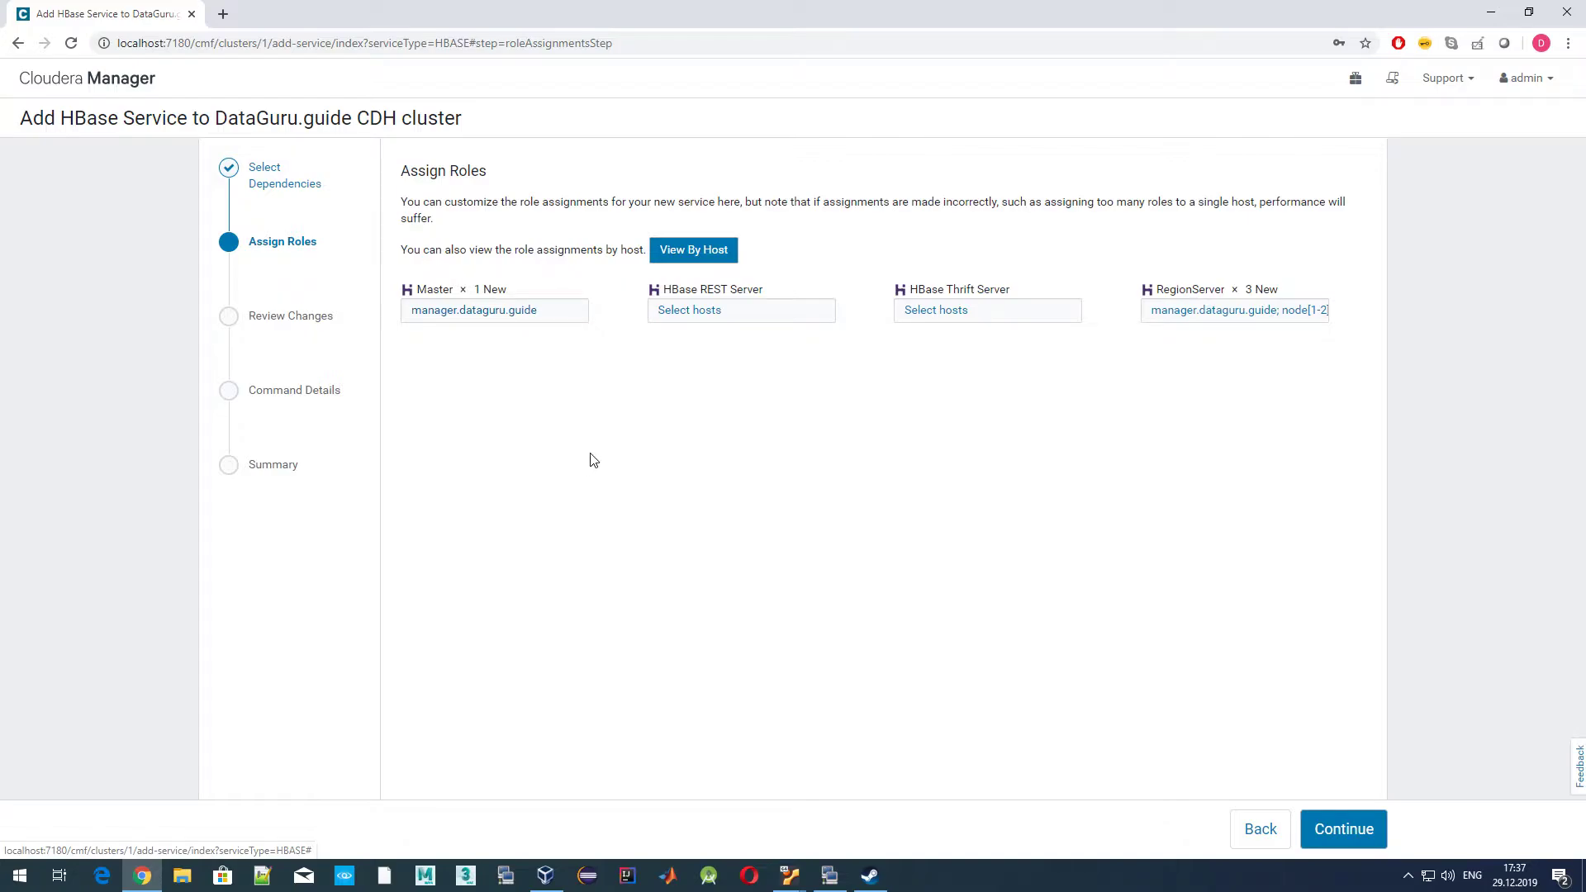
Check the candidate hosts for the HBase REST Server without assigning any, and accept the default role assignments.
left_click(686, 321)
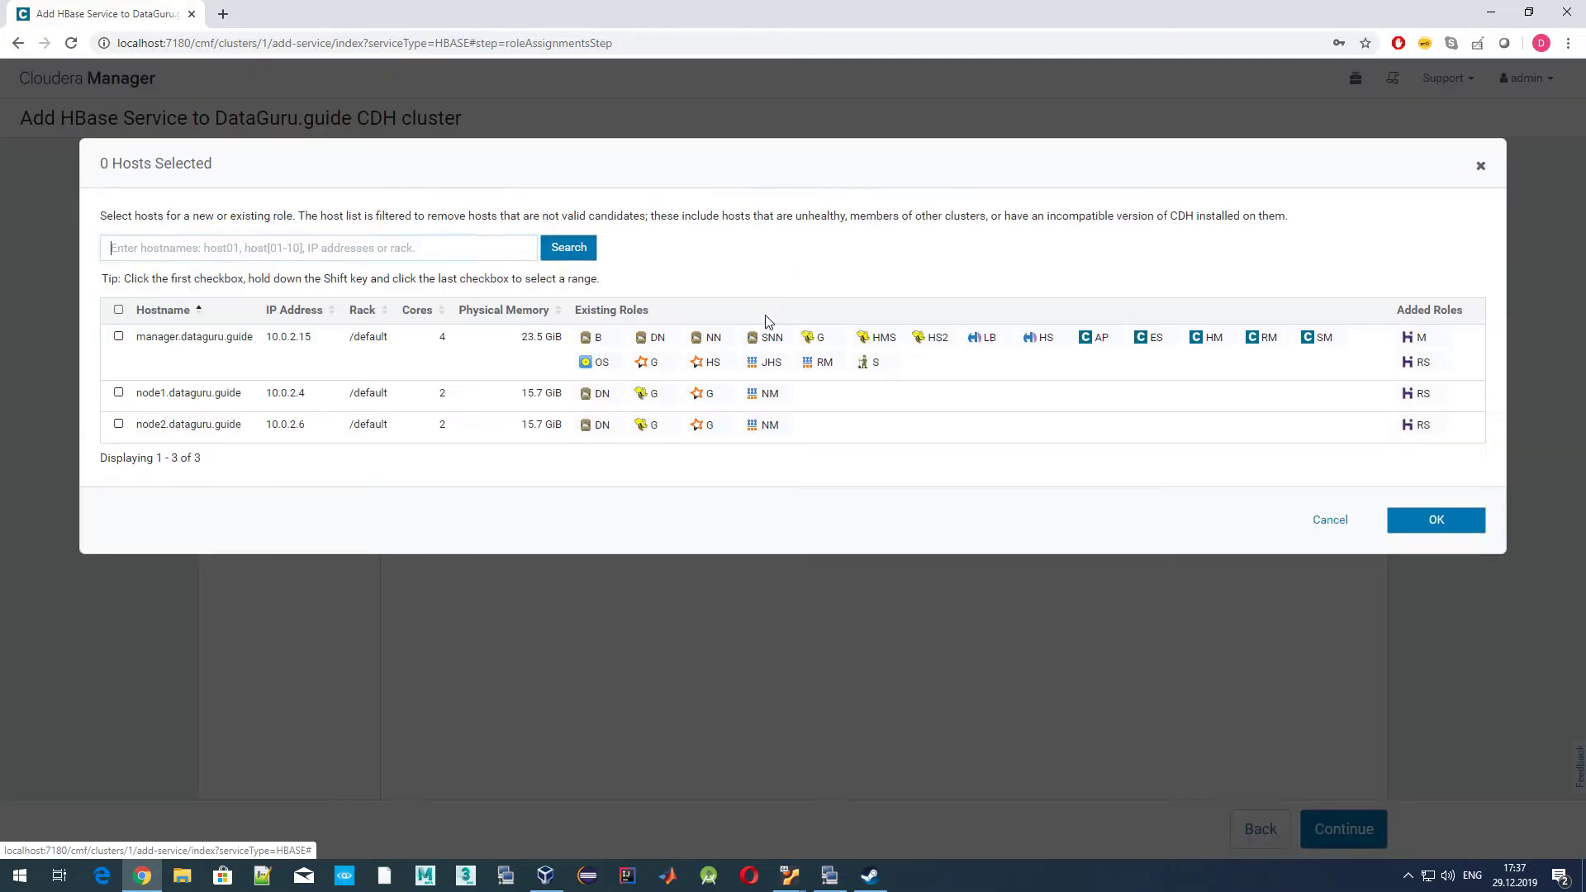
left_click(1331, 521)
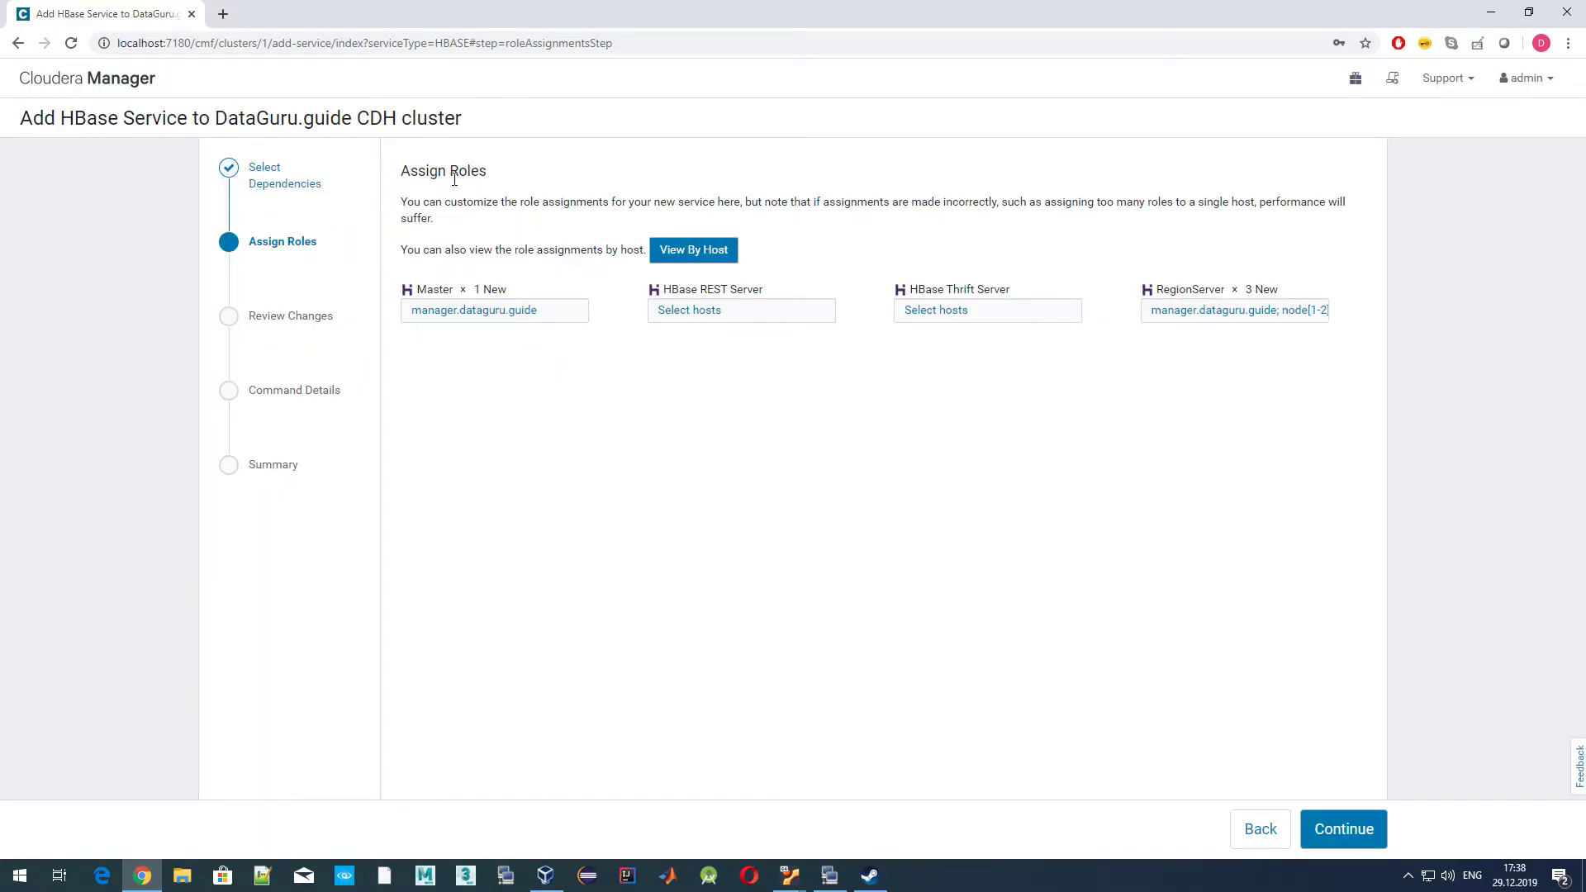
left_click_drag(398, 177, 549, 177)
left_click(609, 220)
left_click(1333, 831)
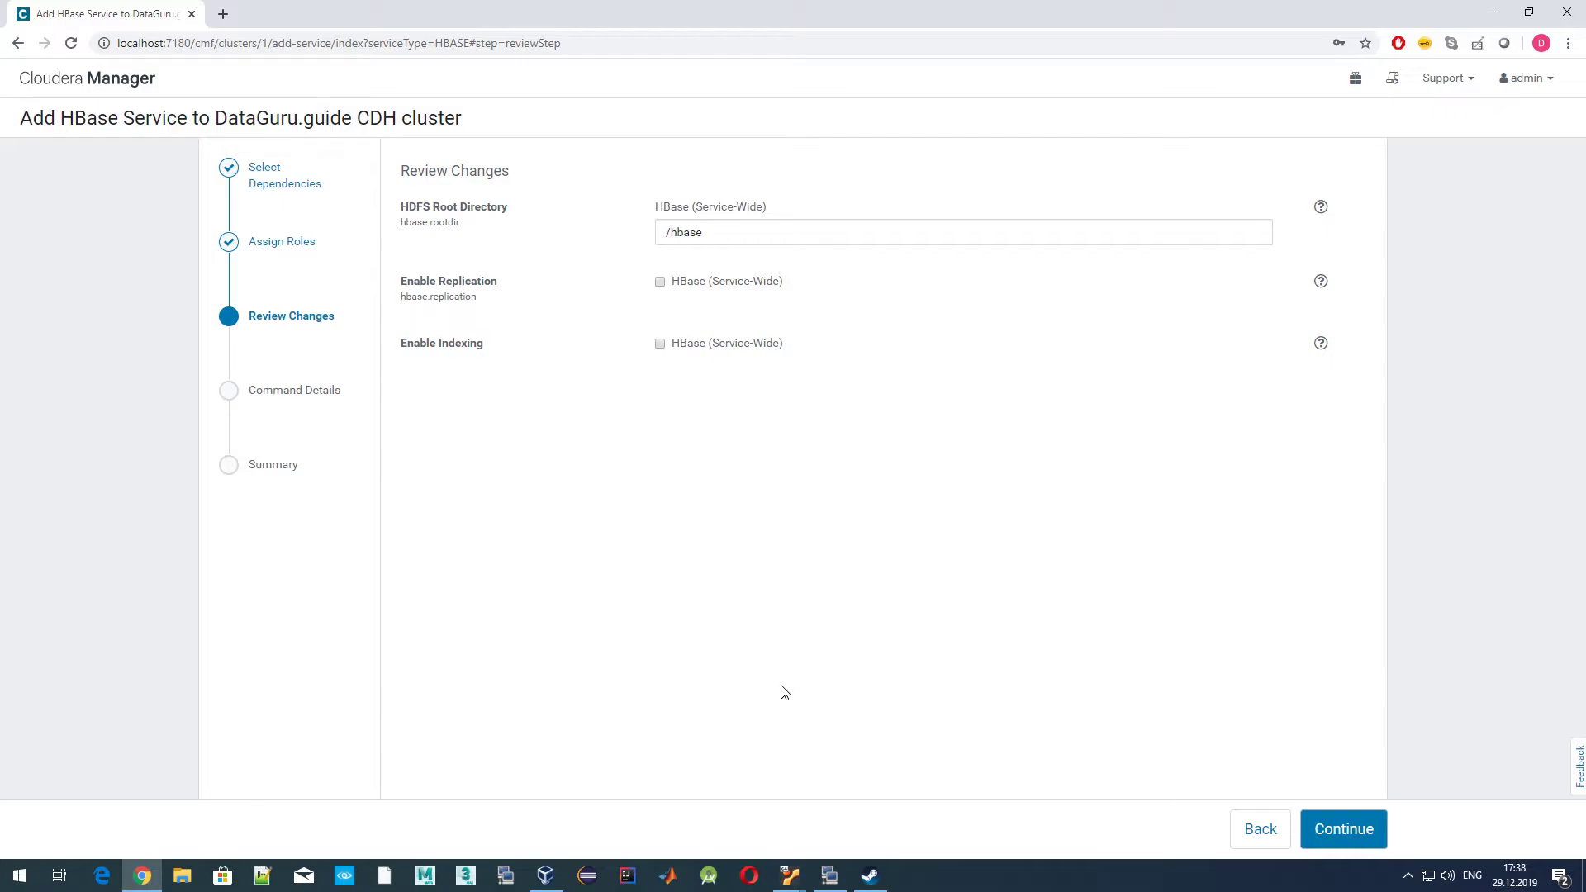
Accept the default HBase settings to launch the First Run command, and expand its substeps through creating the HBase root directory.
left_click(1336, 836)
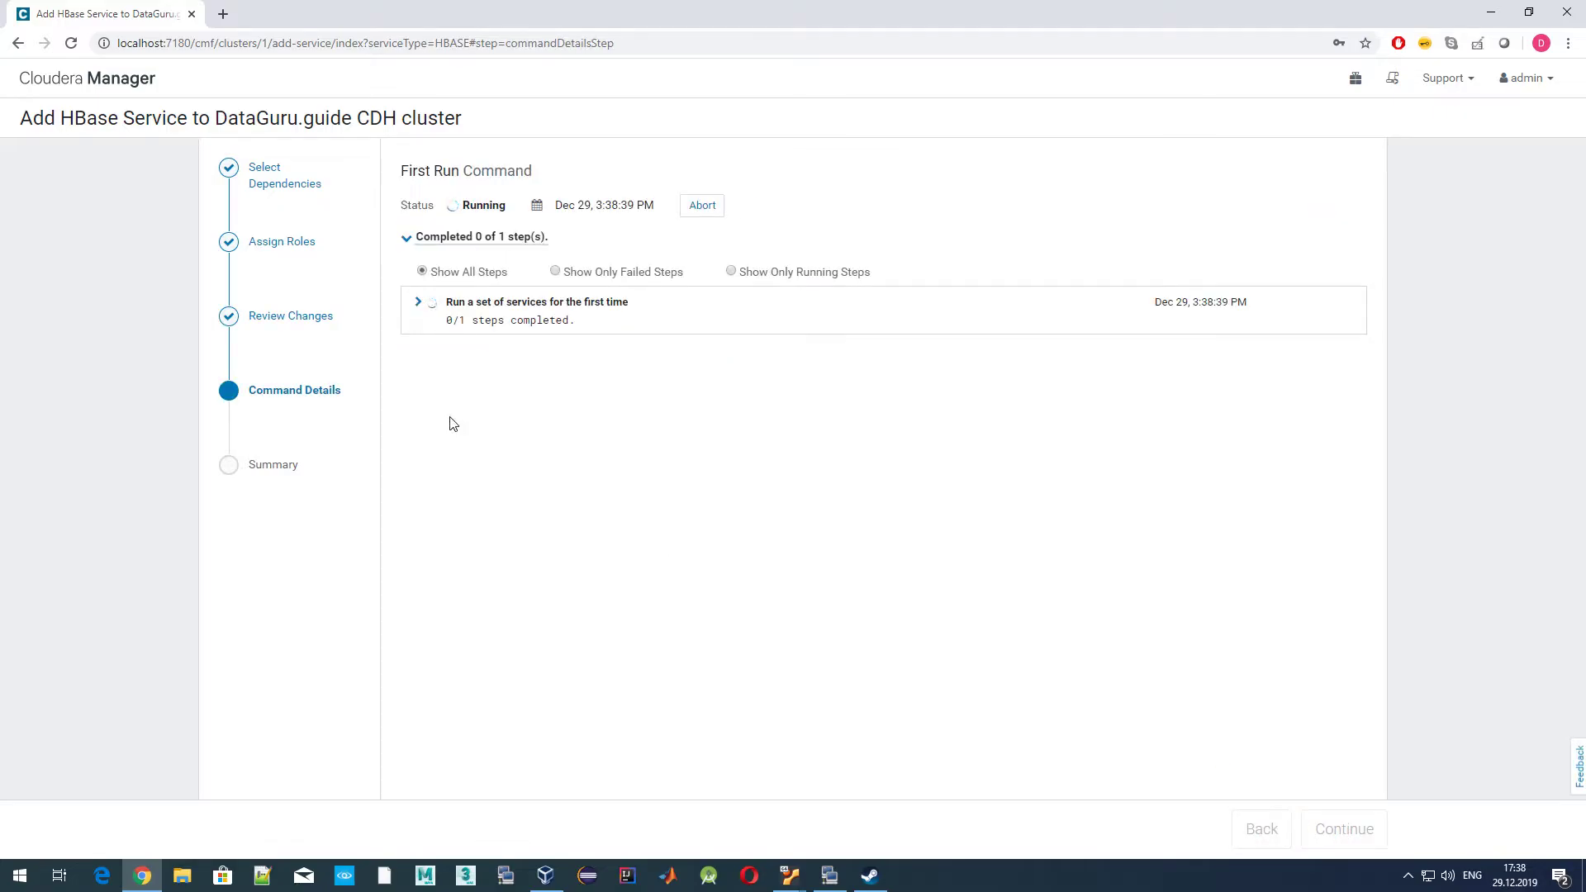
left_click(418, 302)
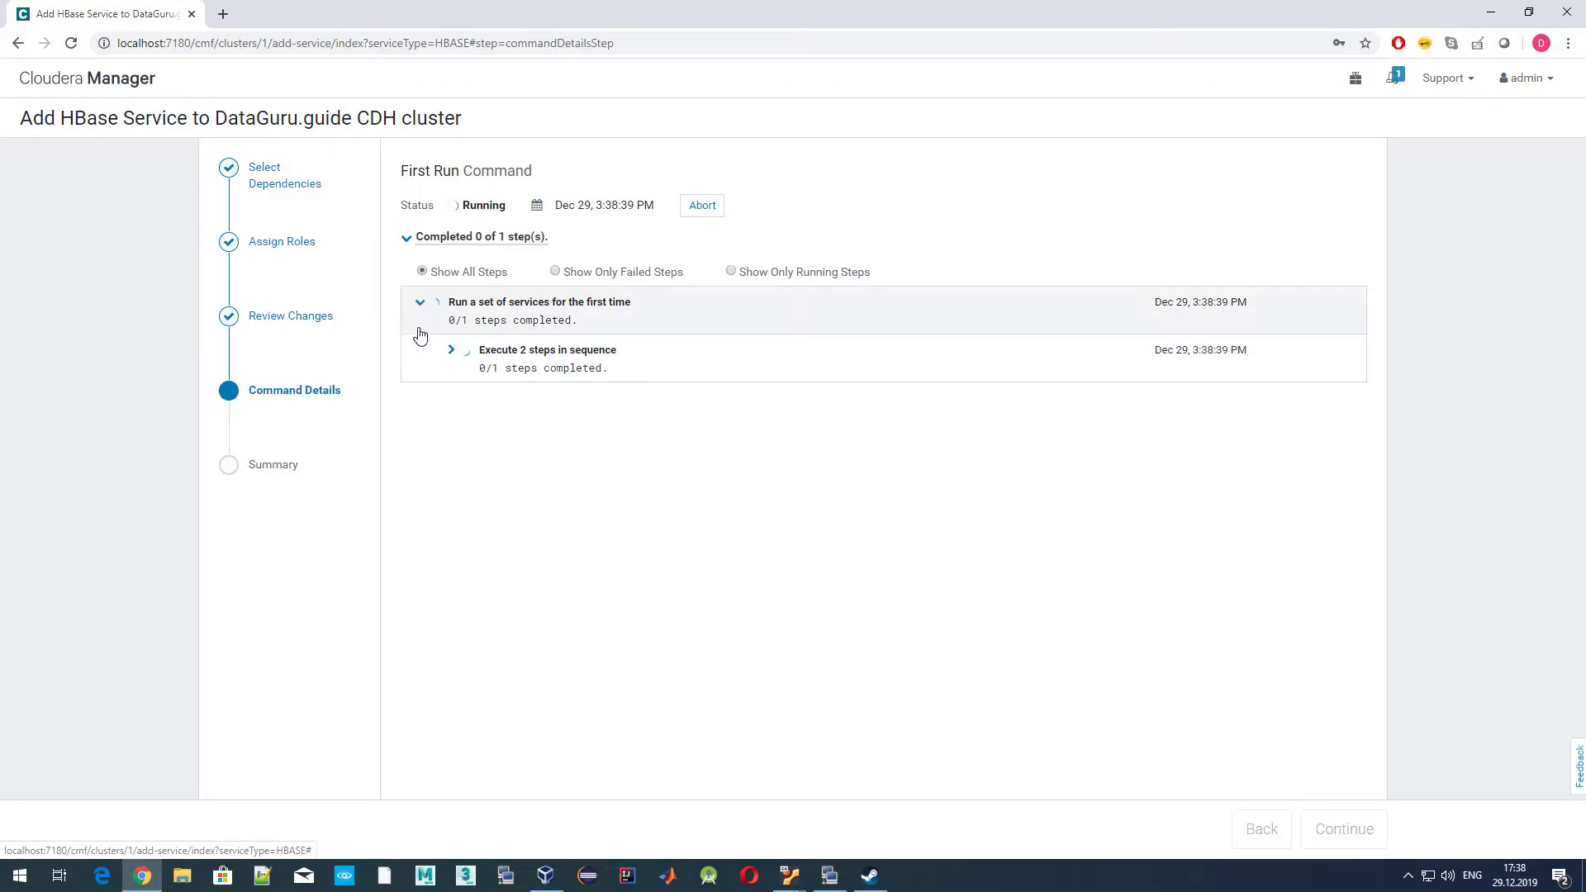
left_click(452, 350)
left_click(484, 398)
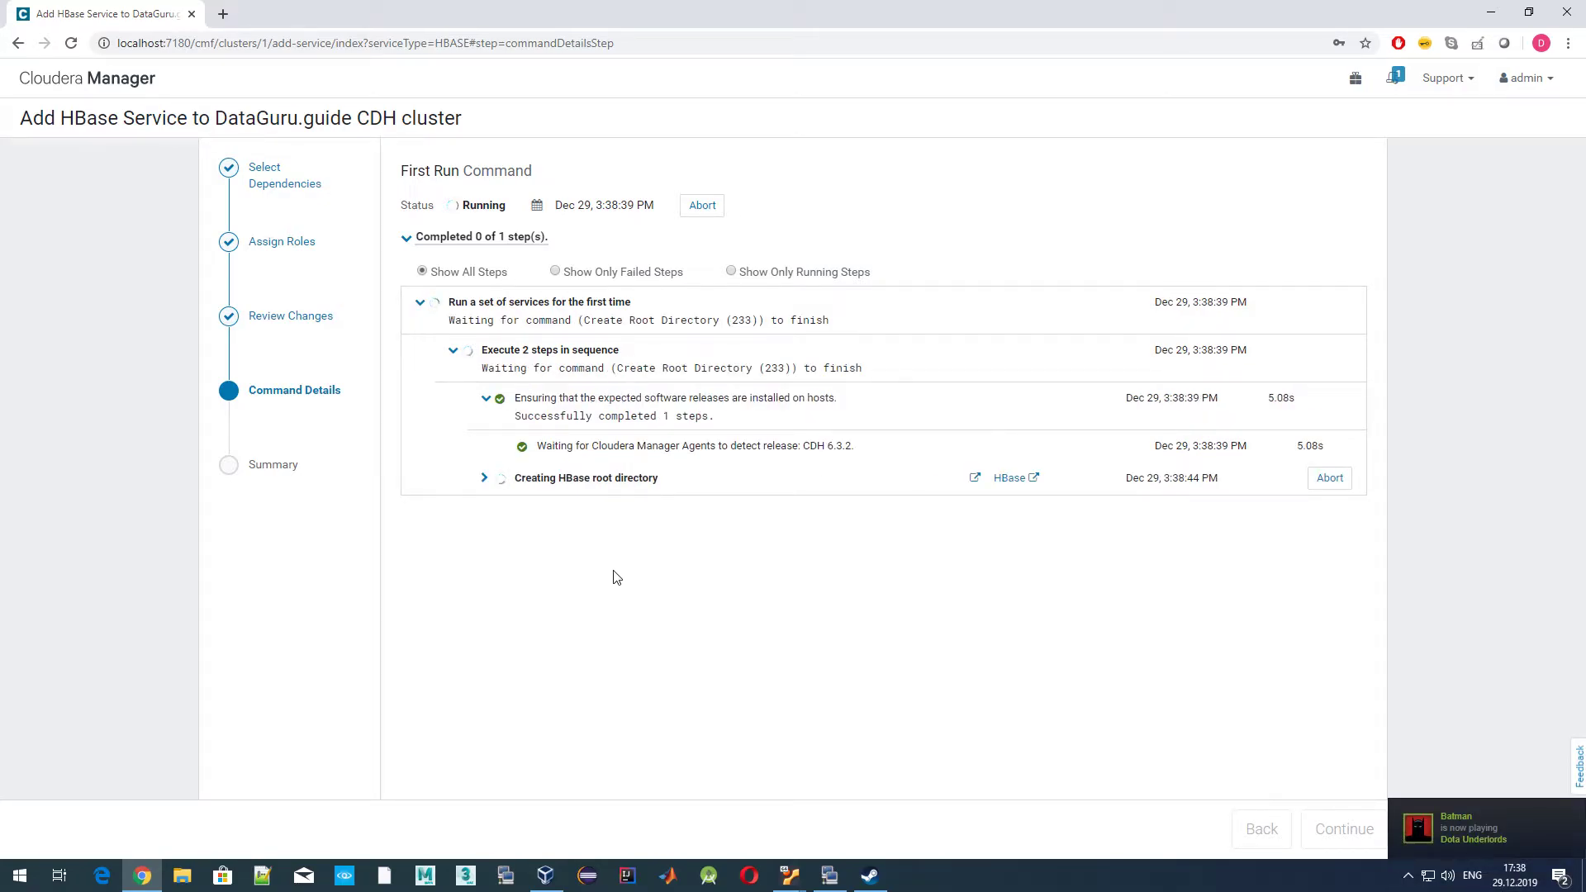
left_click(484, 477)
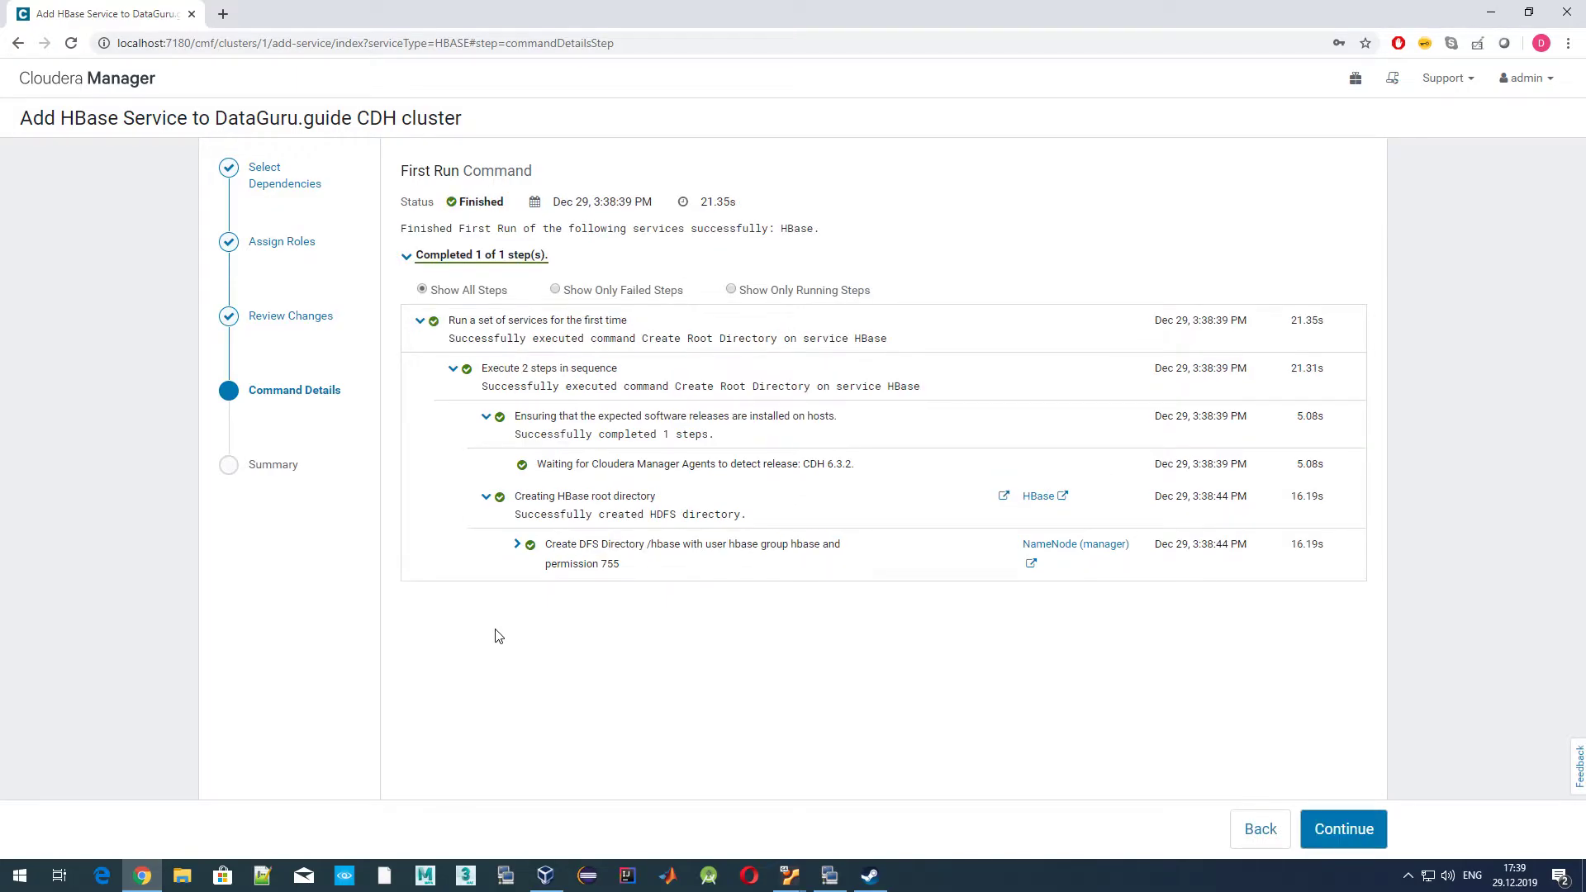
Continue to the installation summary and finish the Add HBase Service wizard.
left_click(1351, 834)
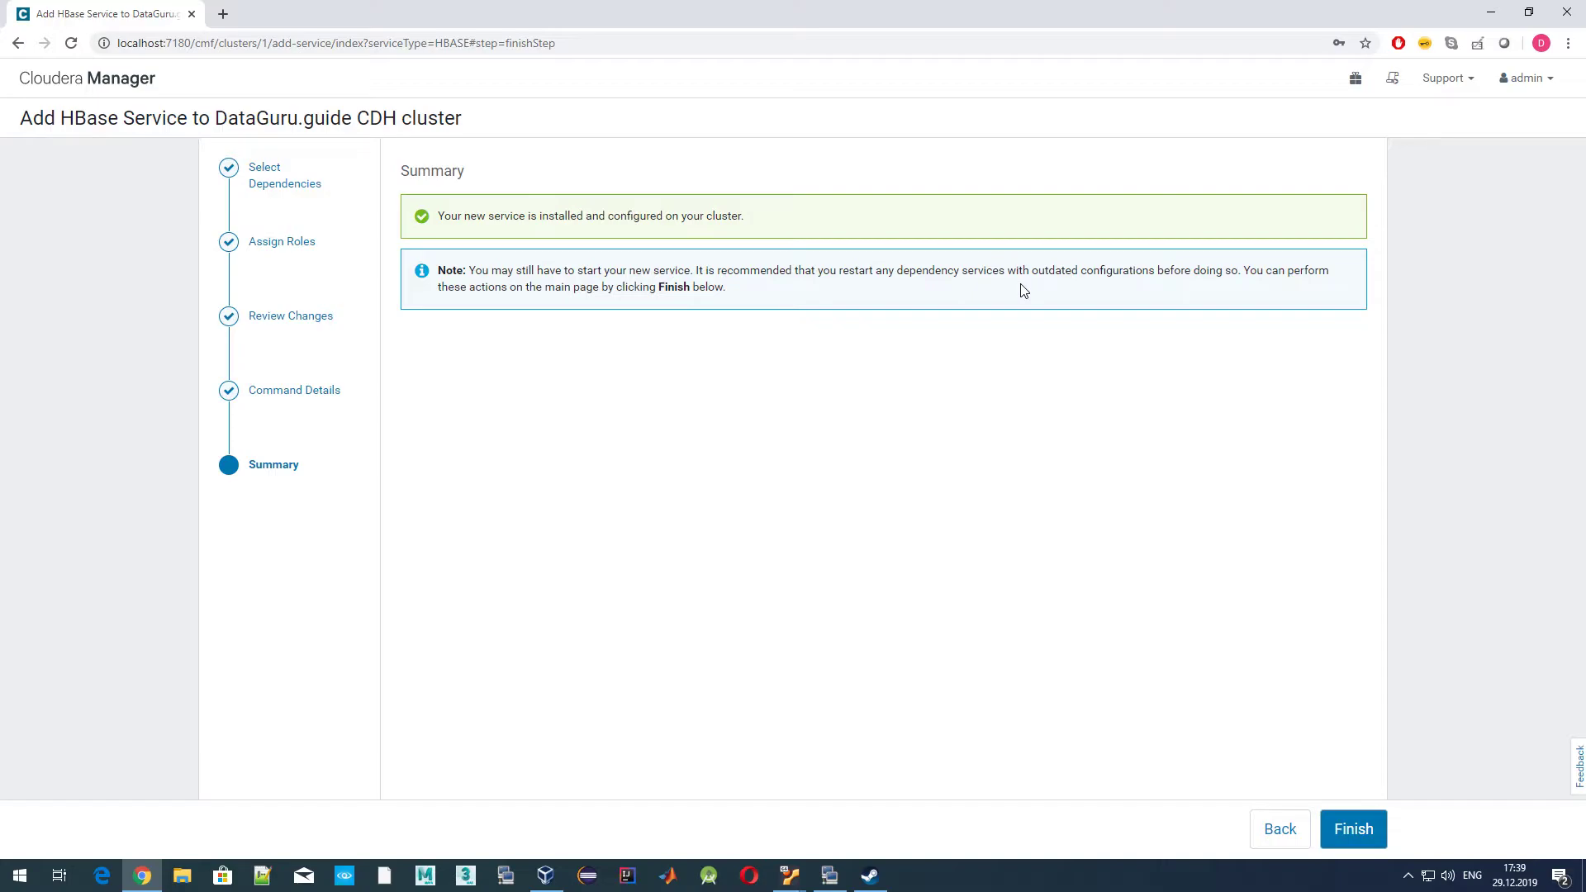
triple_click(440, 217)
left_click(933, 611)
left_click(1353, 830)
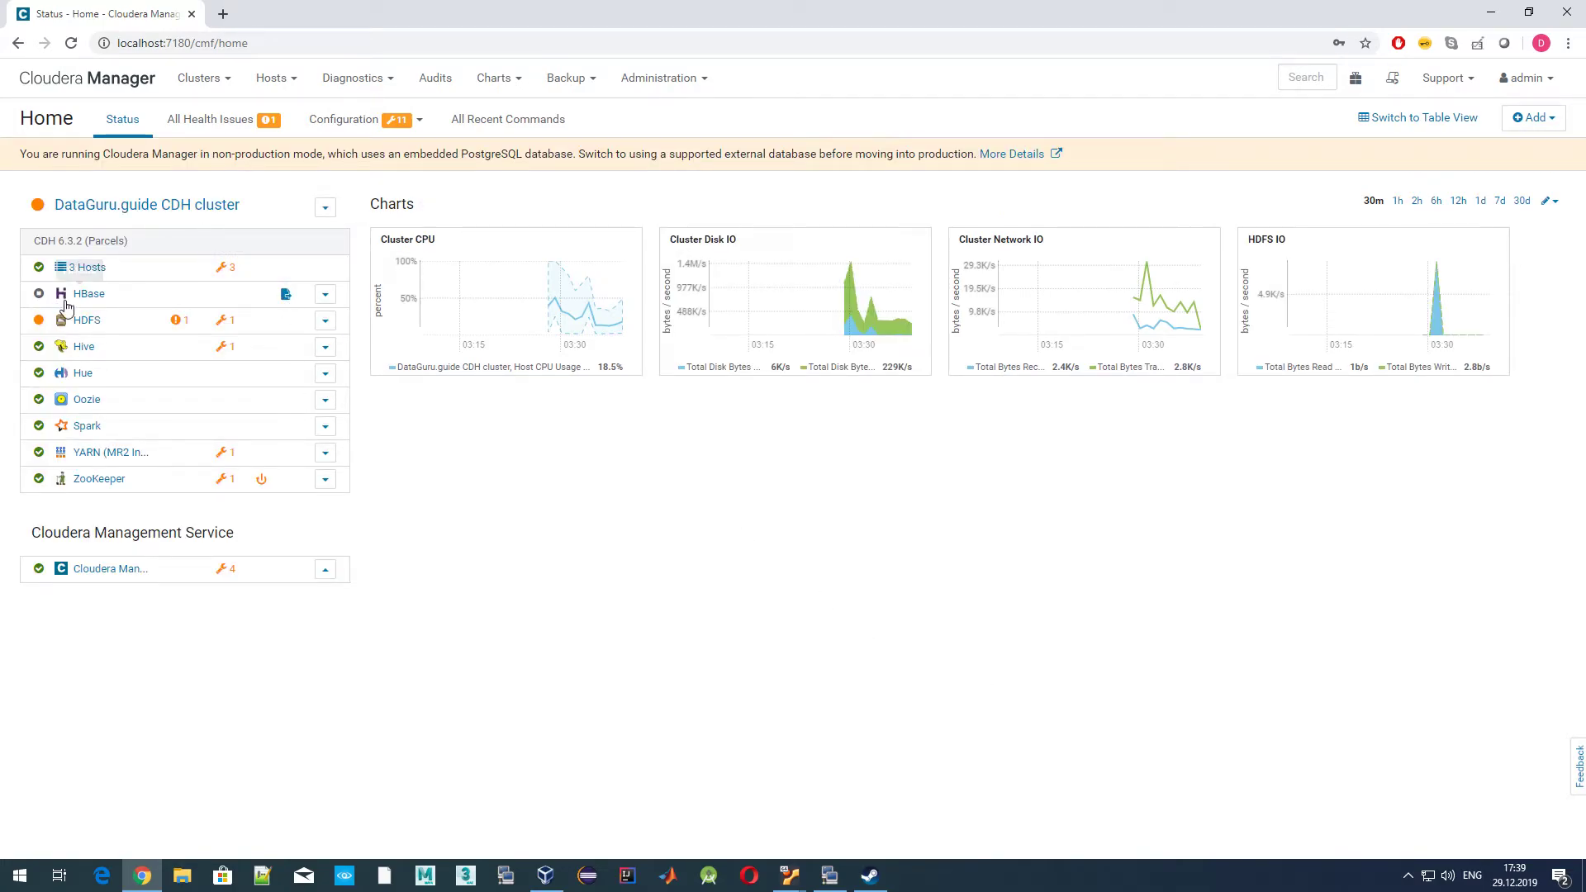
Check HBase's stale configurations, and start the HBase service from the home page with its role start commands expanded.
left_click(285, 297)
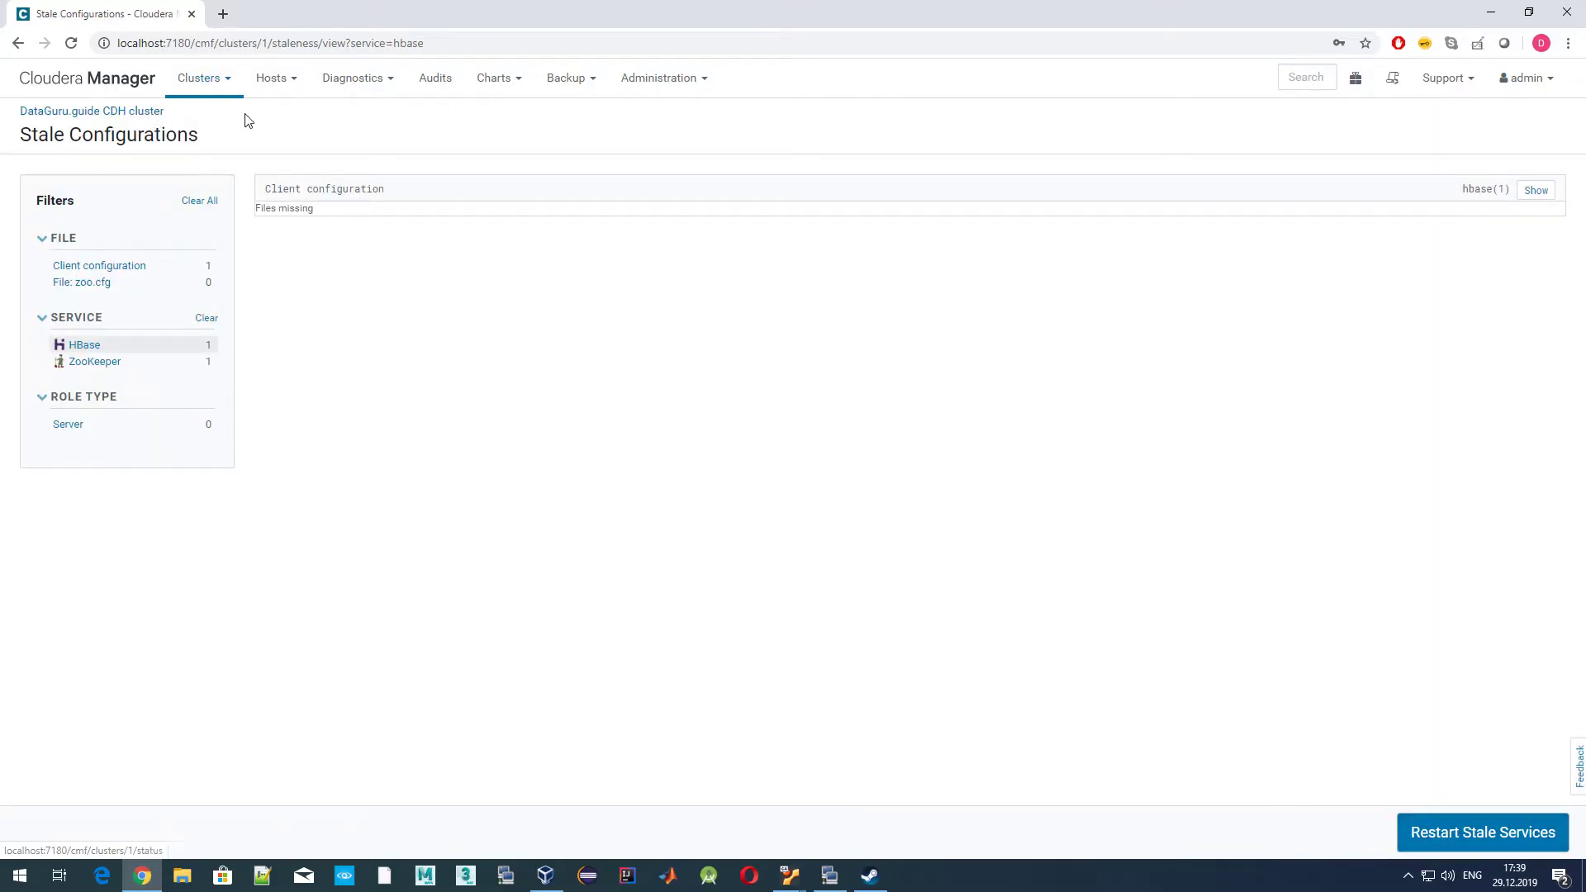
left_click(120, 80)
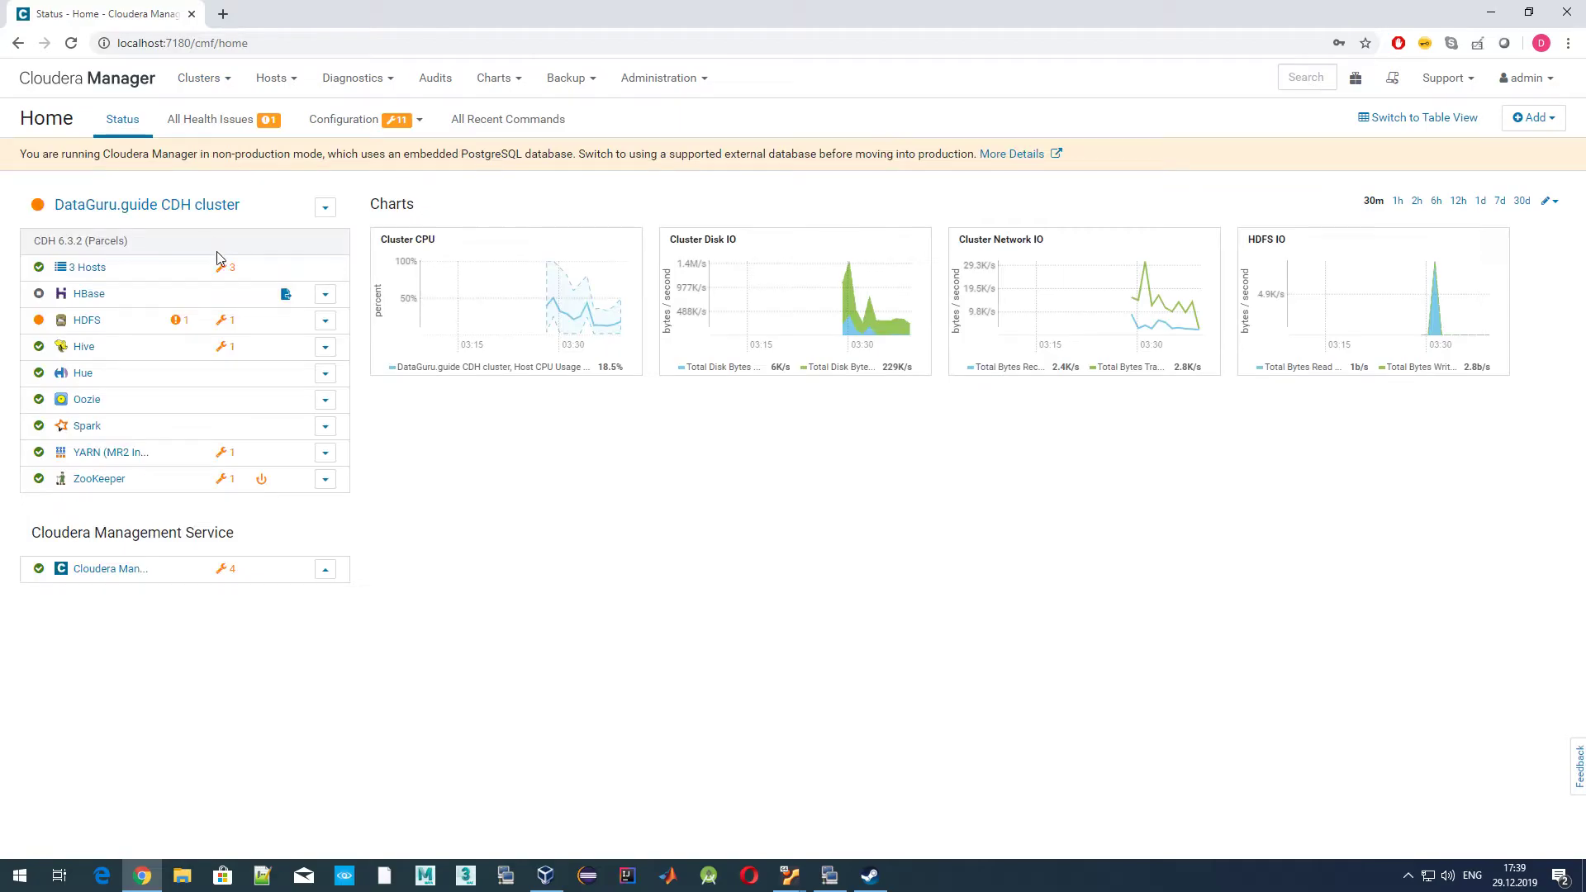
left_click(324, 295)
left_click(292, 364)
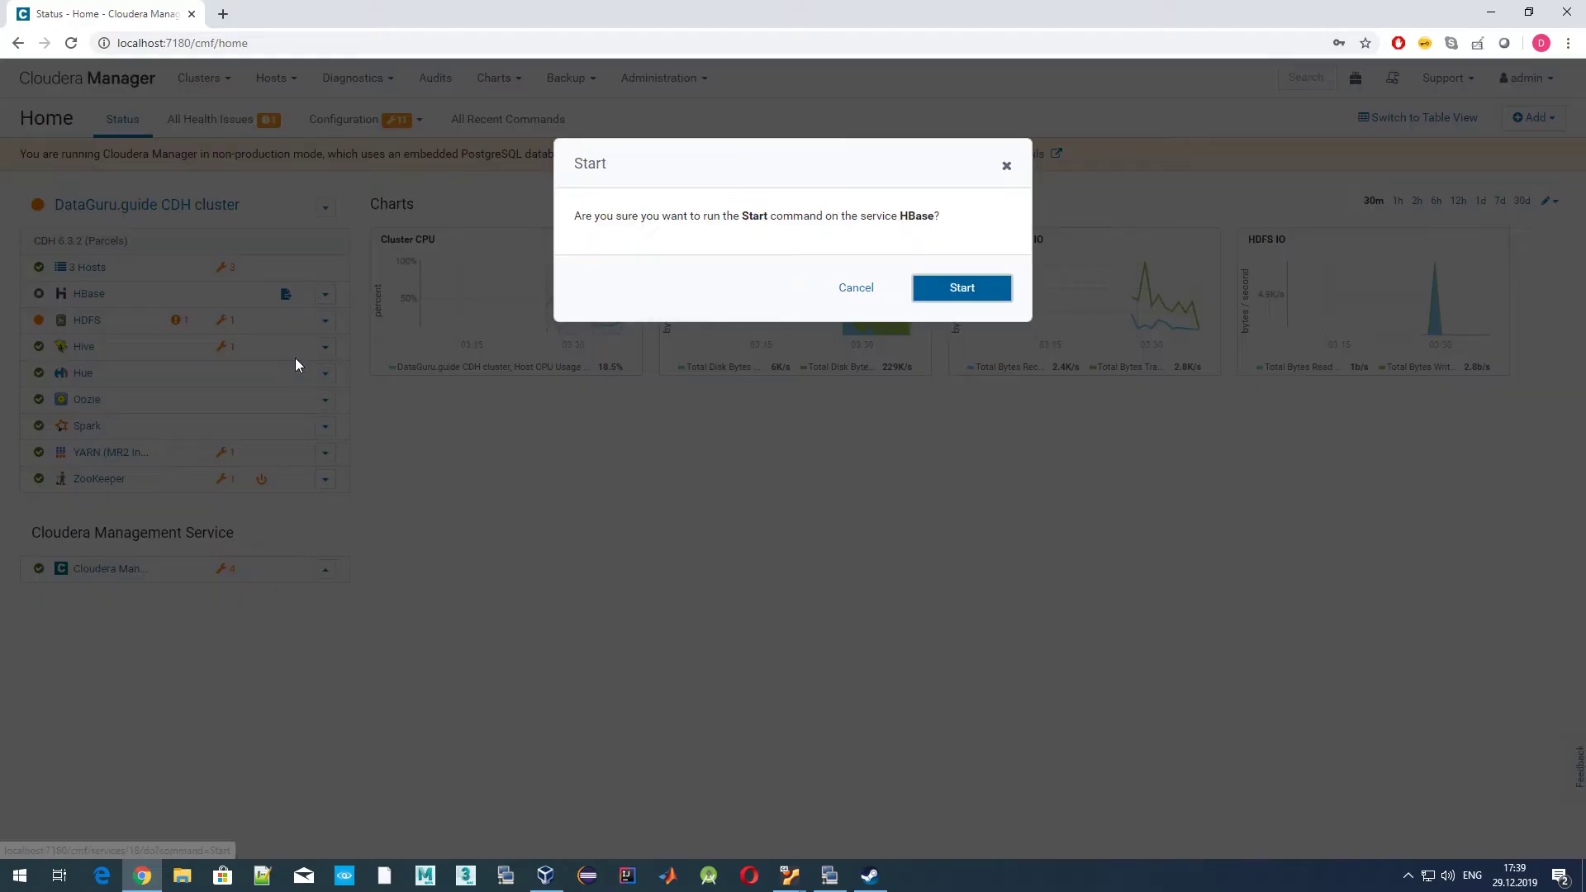
left_click(938, 286)
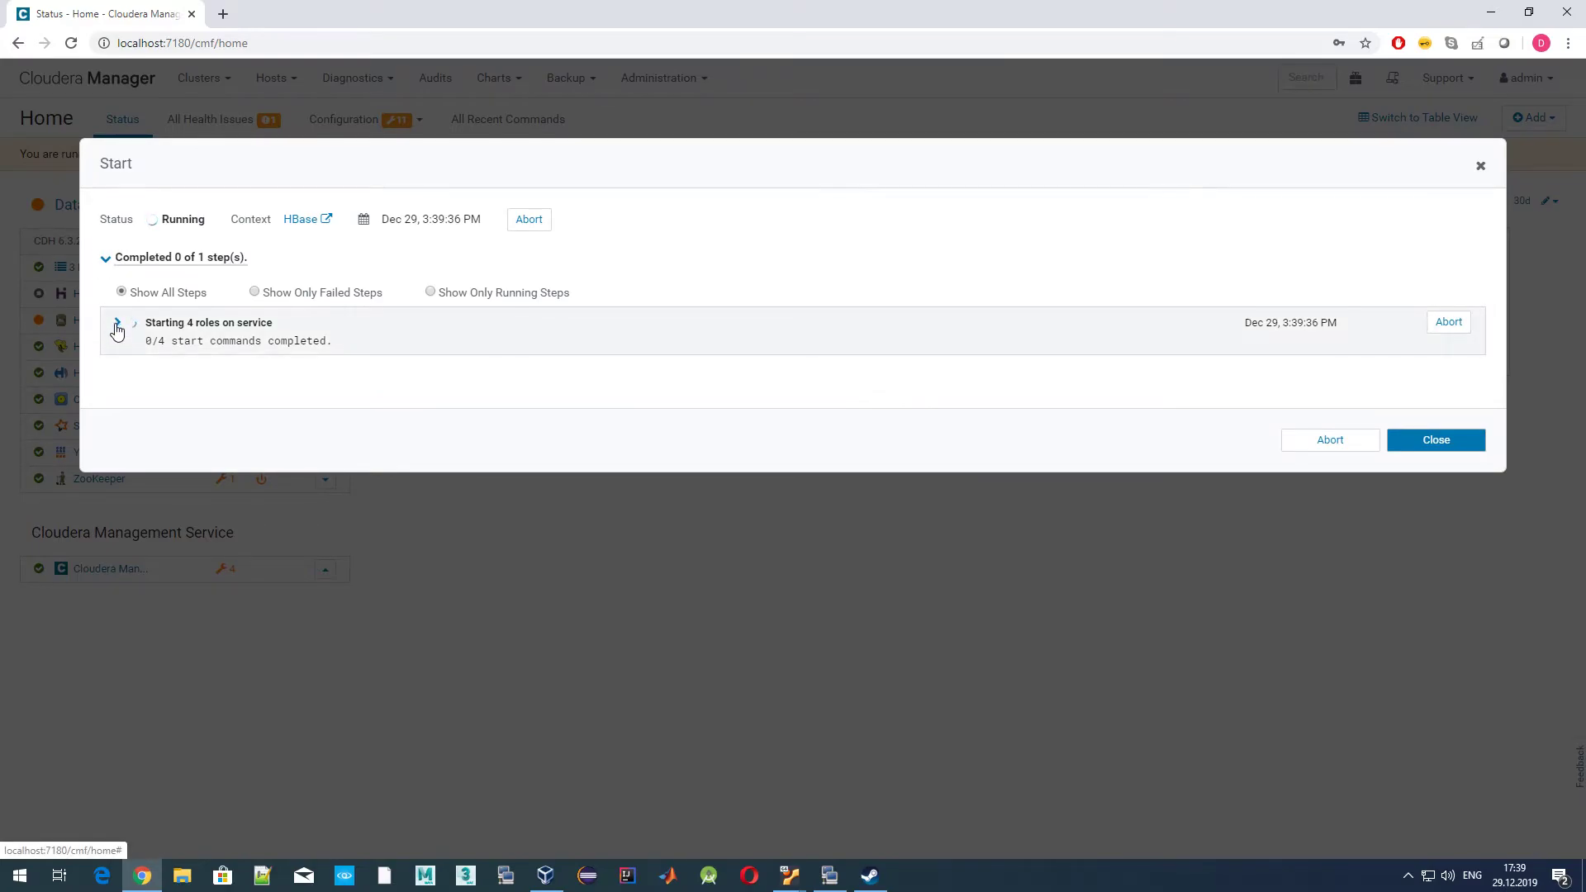
left_click(116, 323)
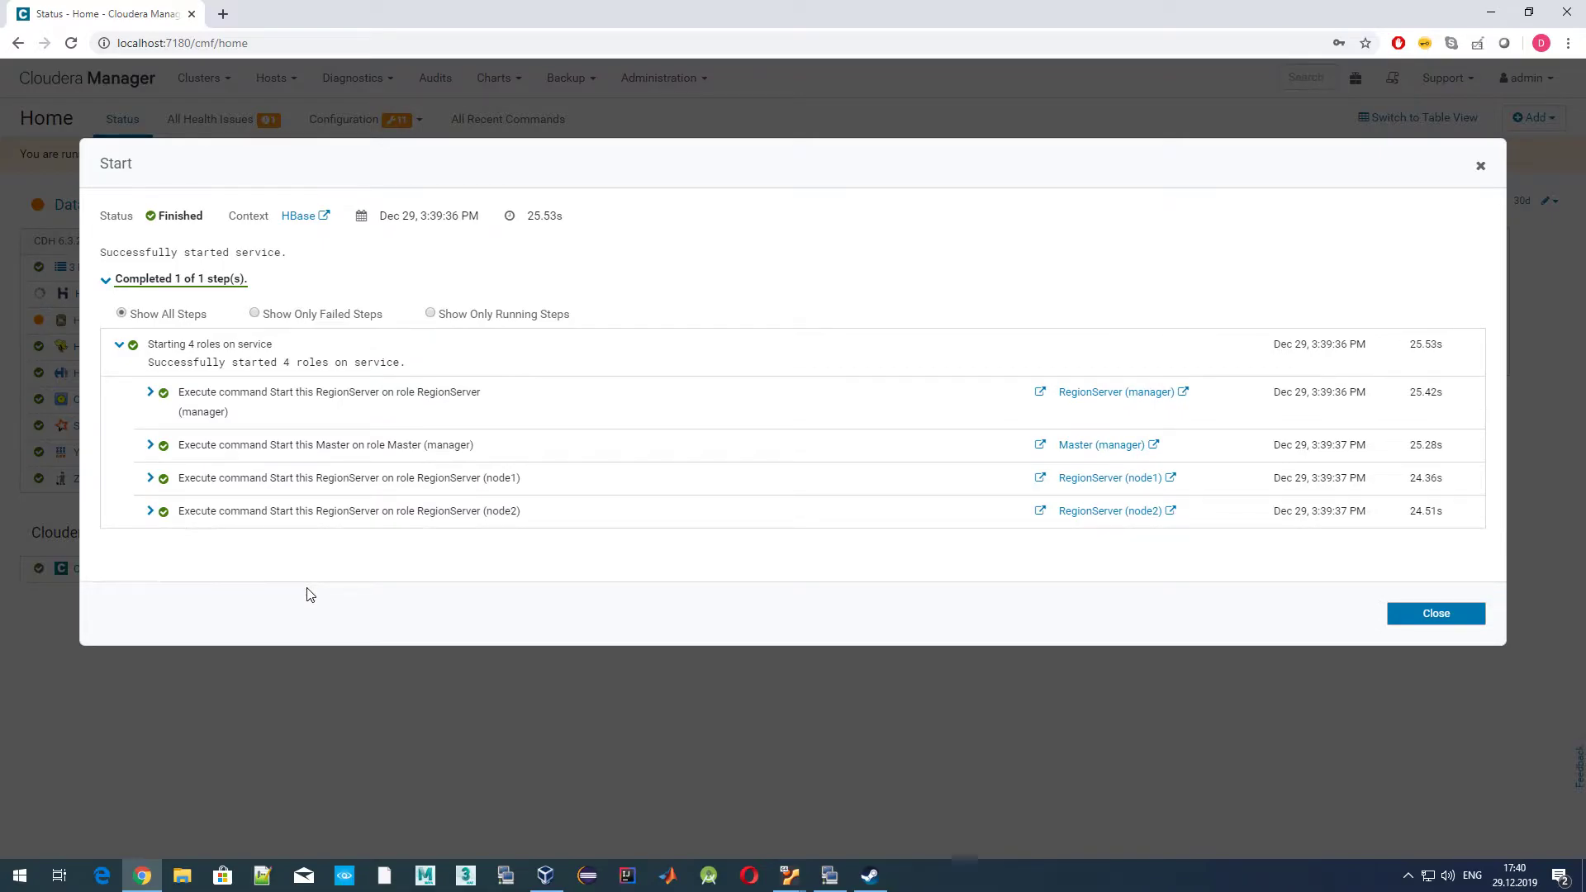
left_click(1407, 612)
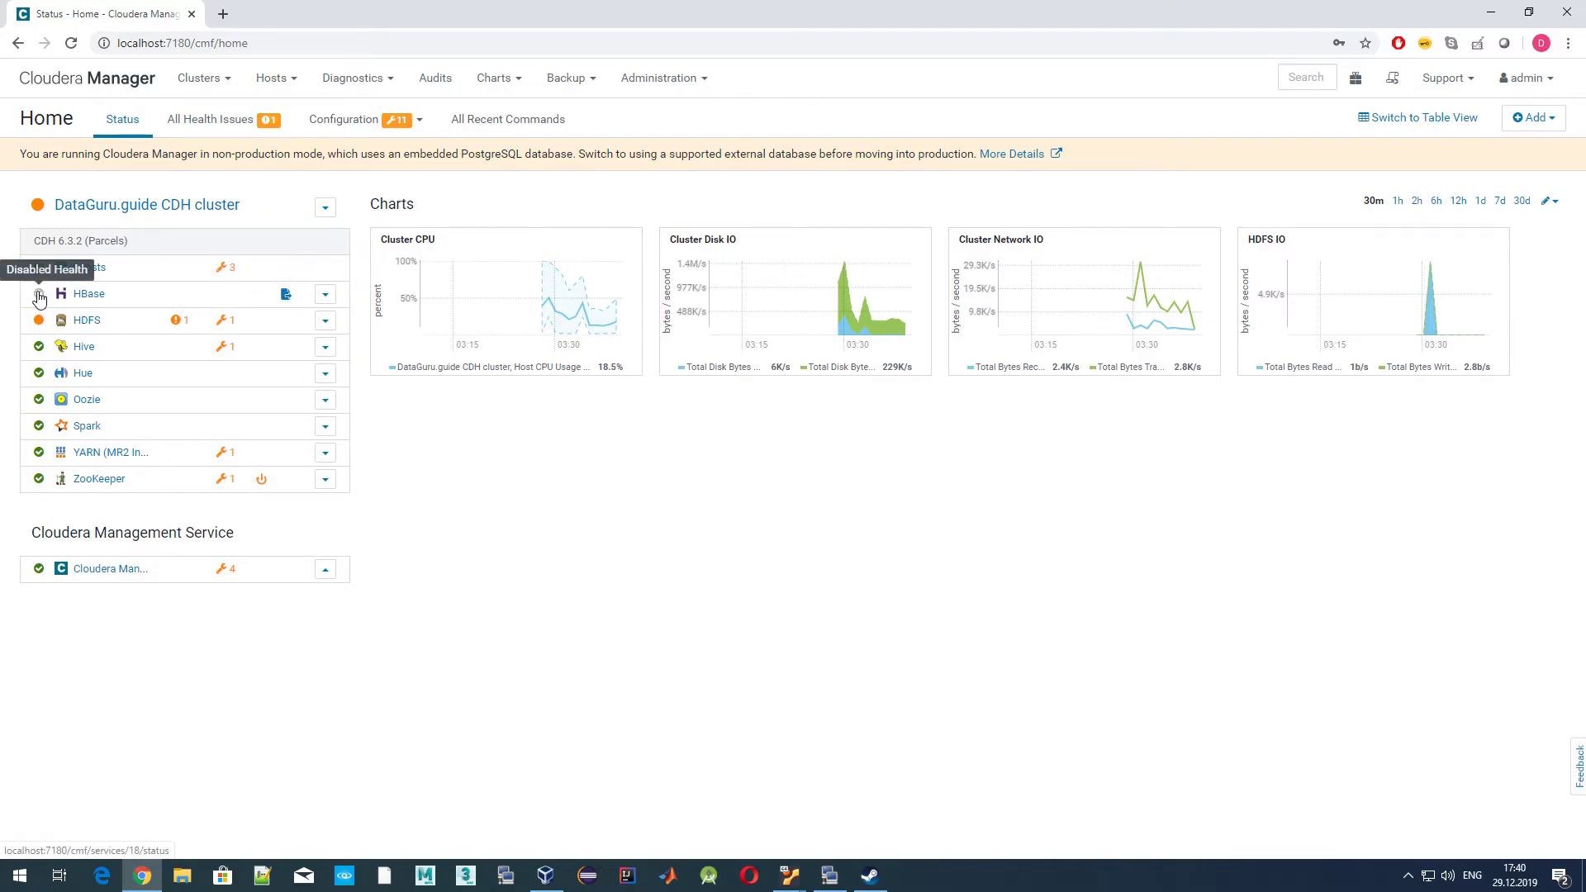
Restart the cluster's stale services from HBase's stale configurations, with client configuration re-deployment enabled.
left_click(288, 295)
left_click(1453, 834)
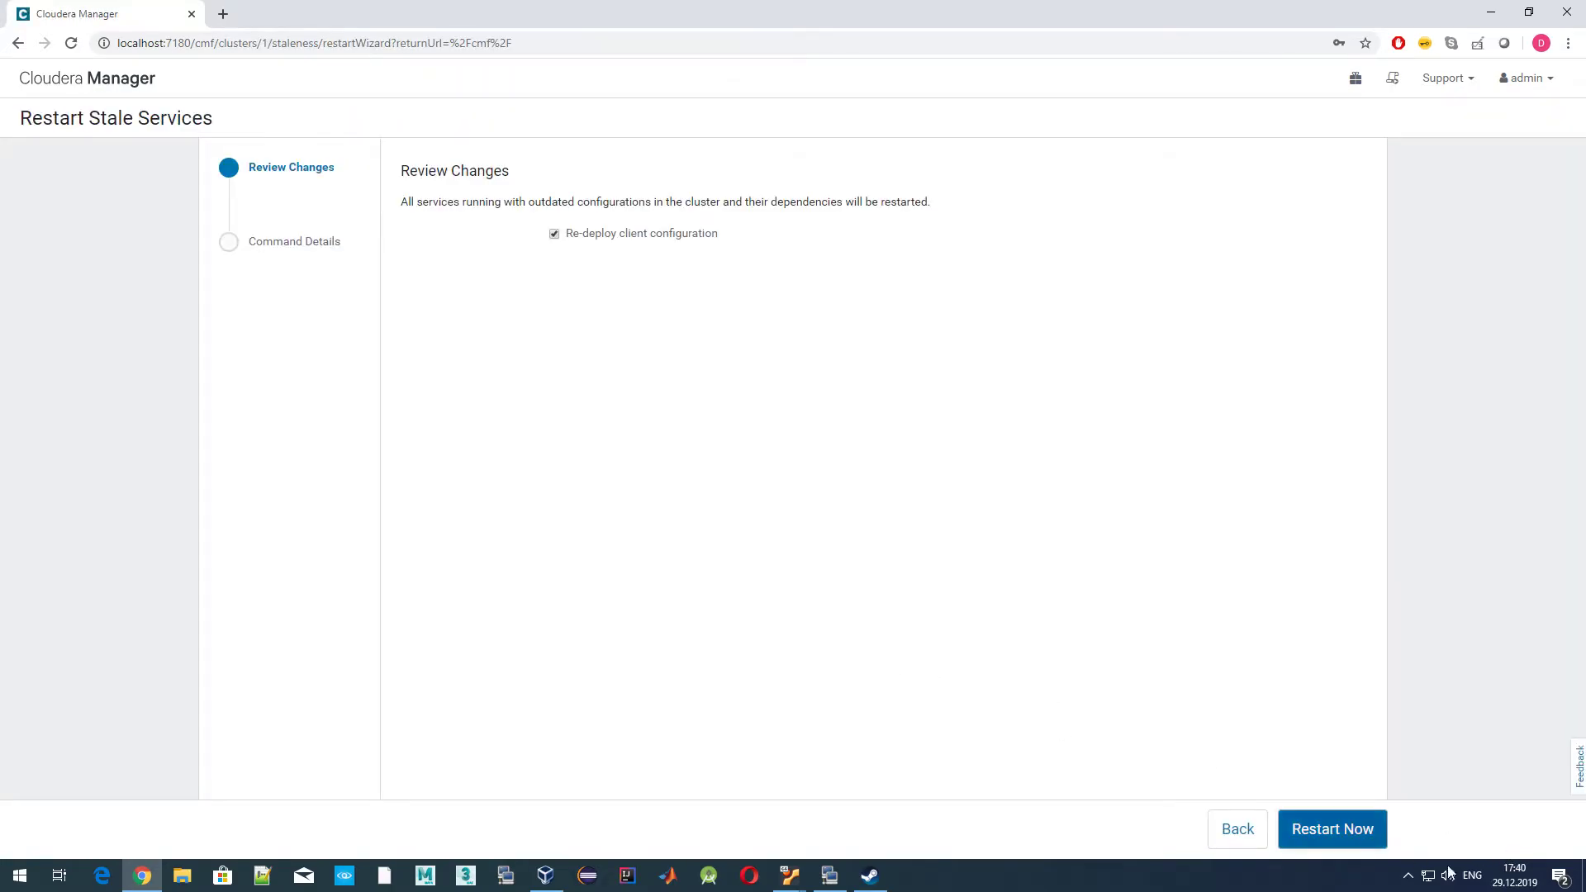
left_click(1351, 830)
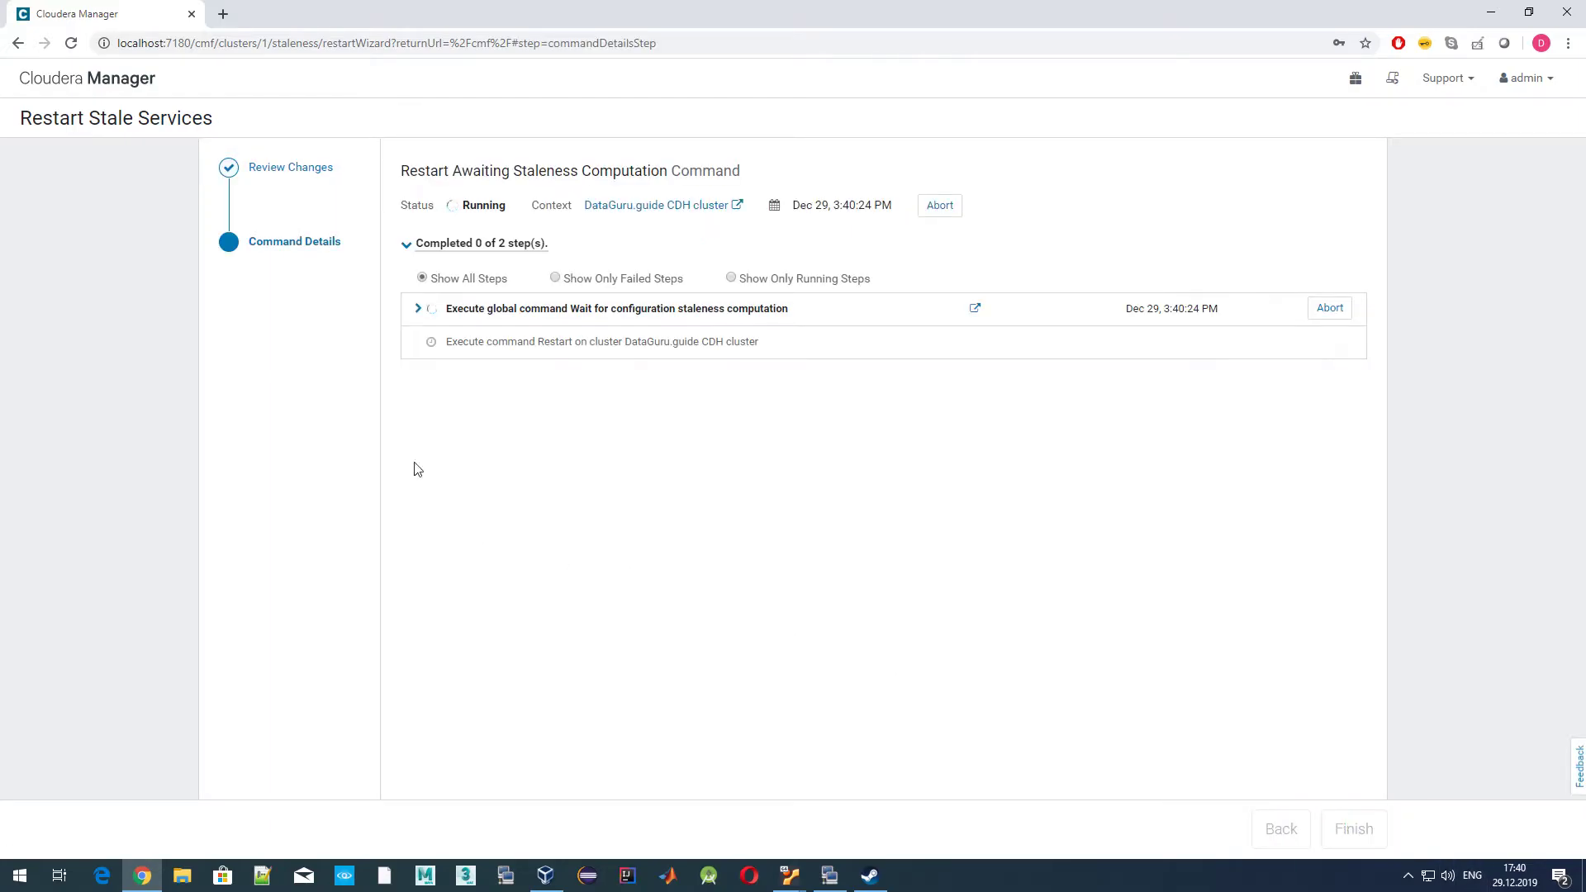
Expand the staleness computation and cluster Restart commands, including the Stop command's substeps and its concurrent stop on 2 services.
left_click(418, 310)
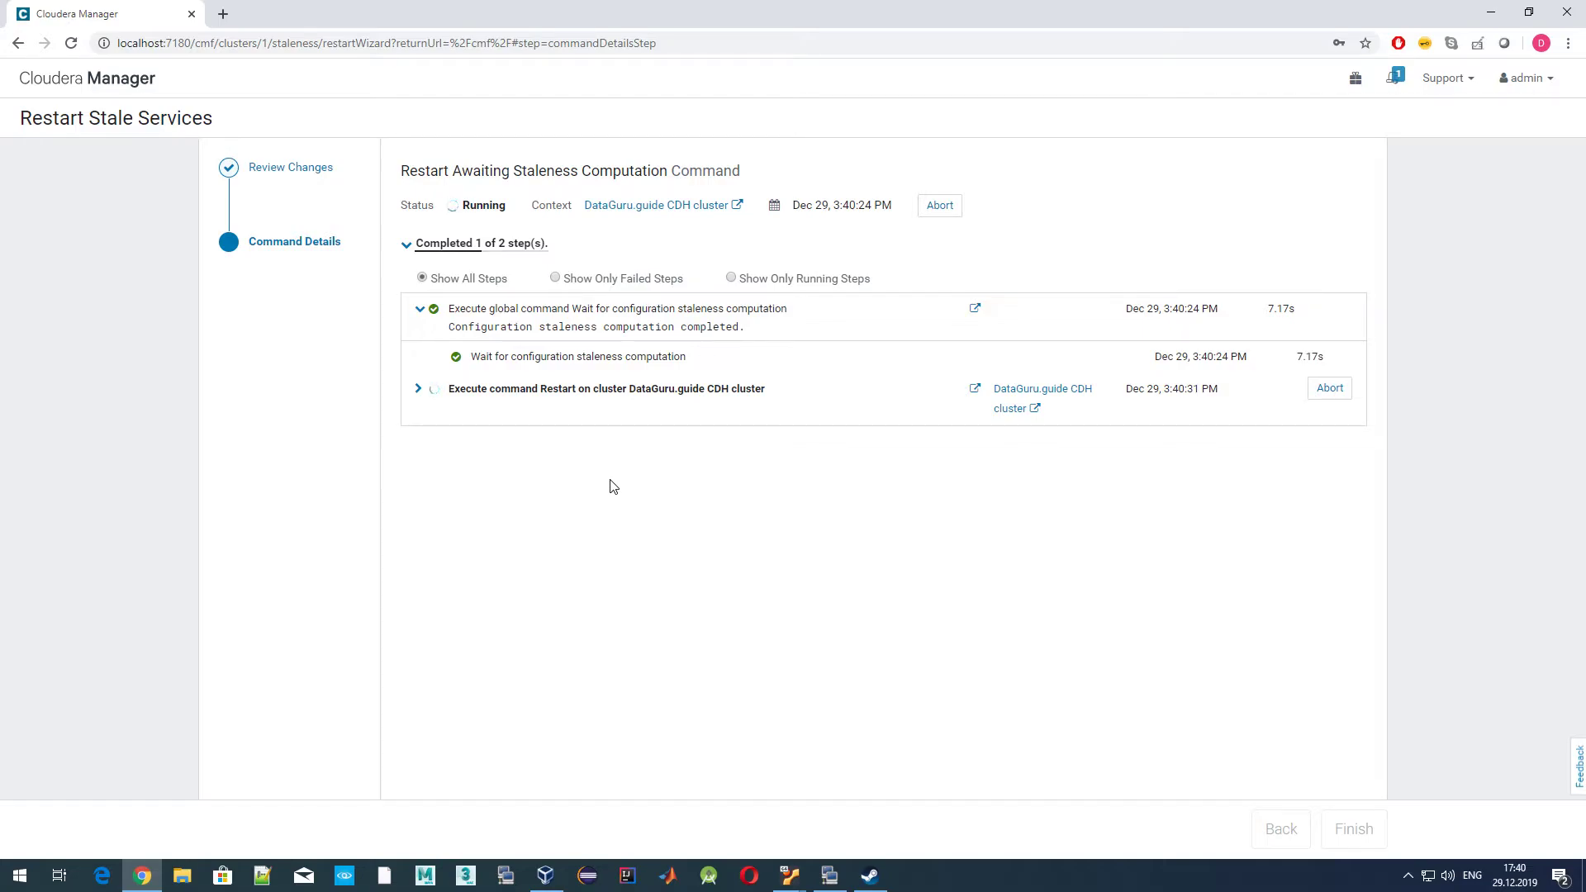
left_click(419, 389)
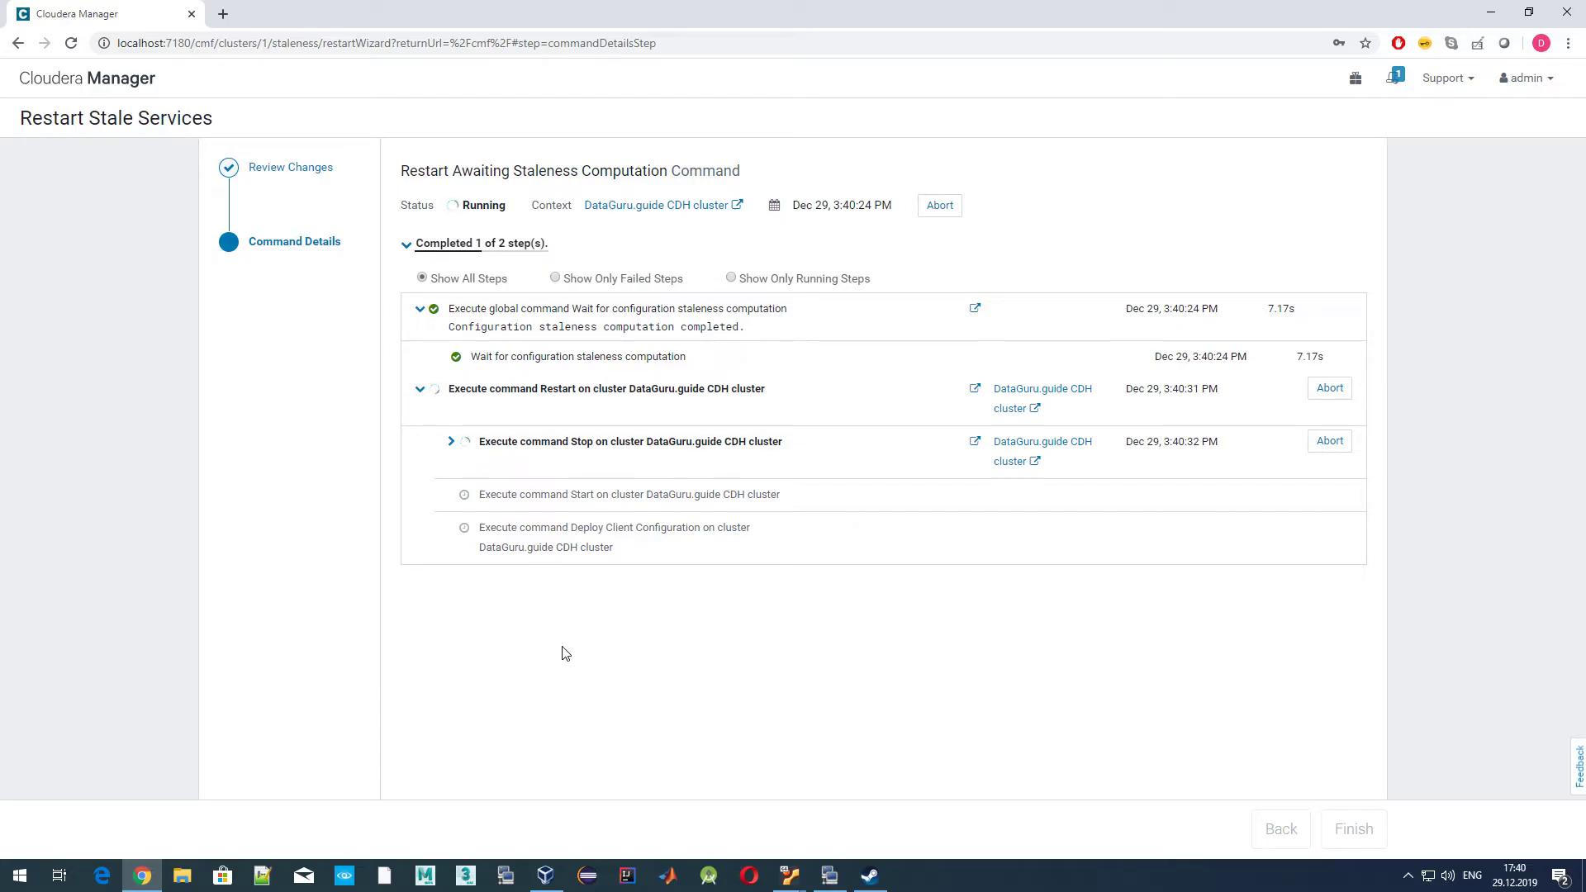
left_click(453, 445)
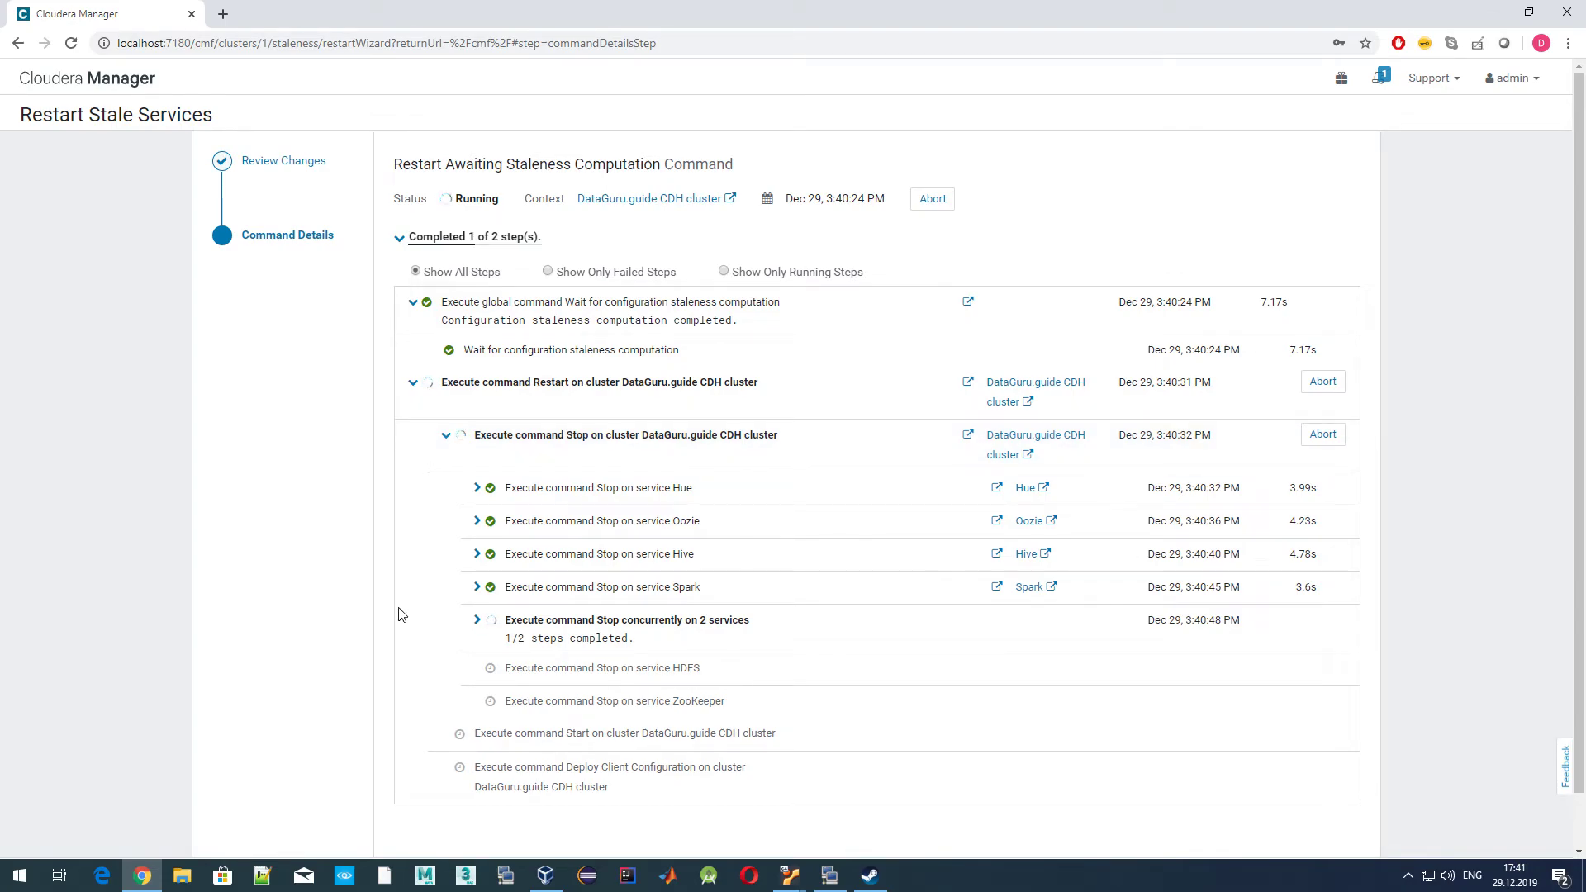
left_click(478, 620)
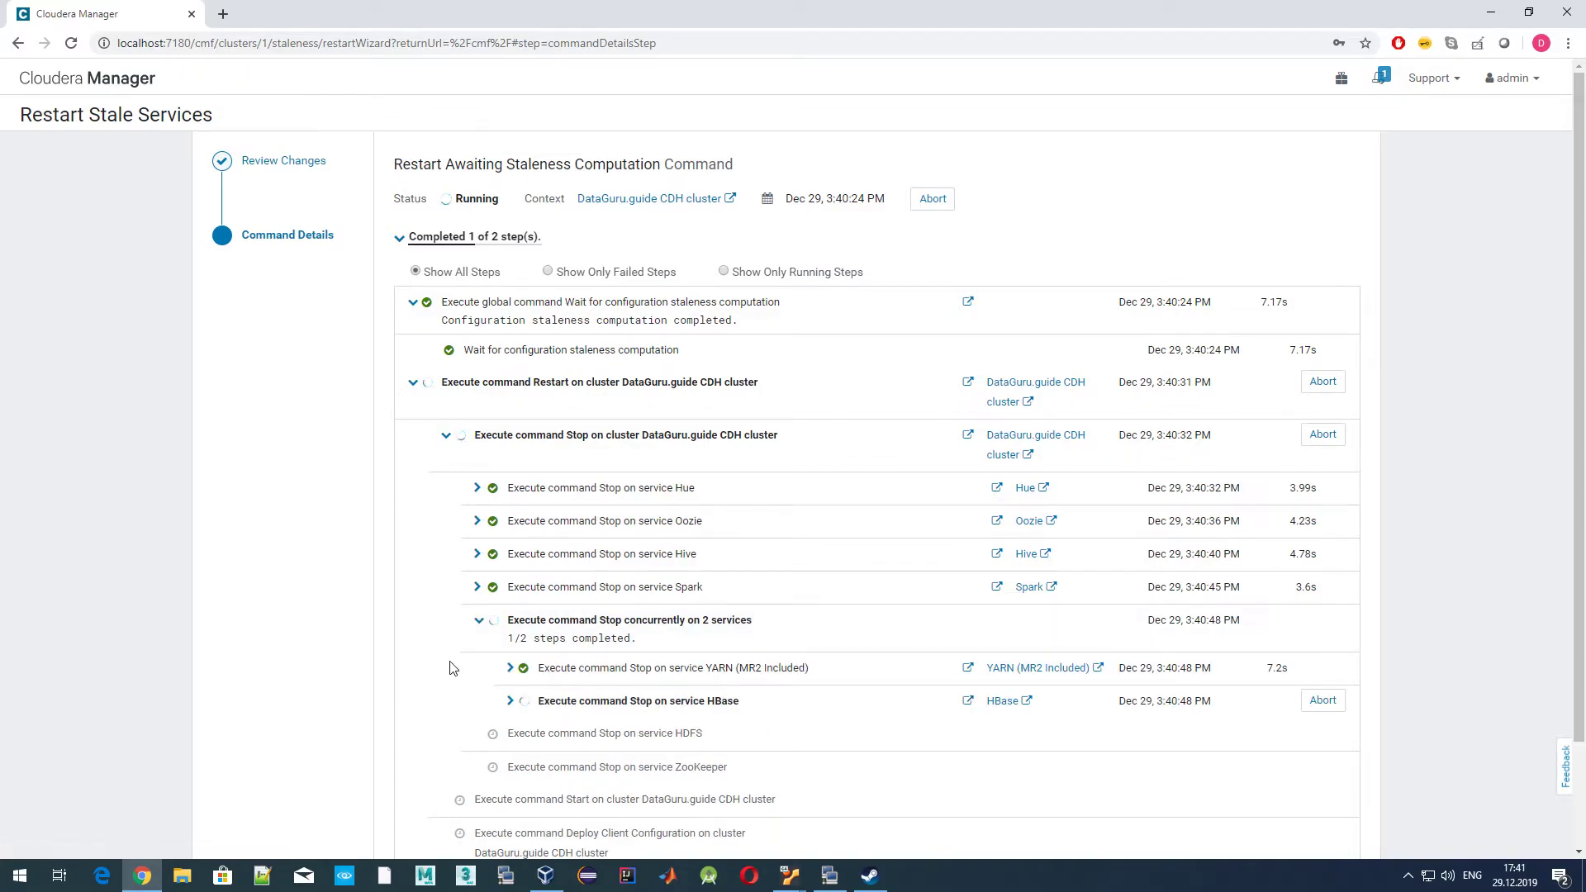
scroll(252, 592, "down", 2)
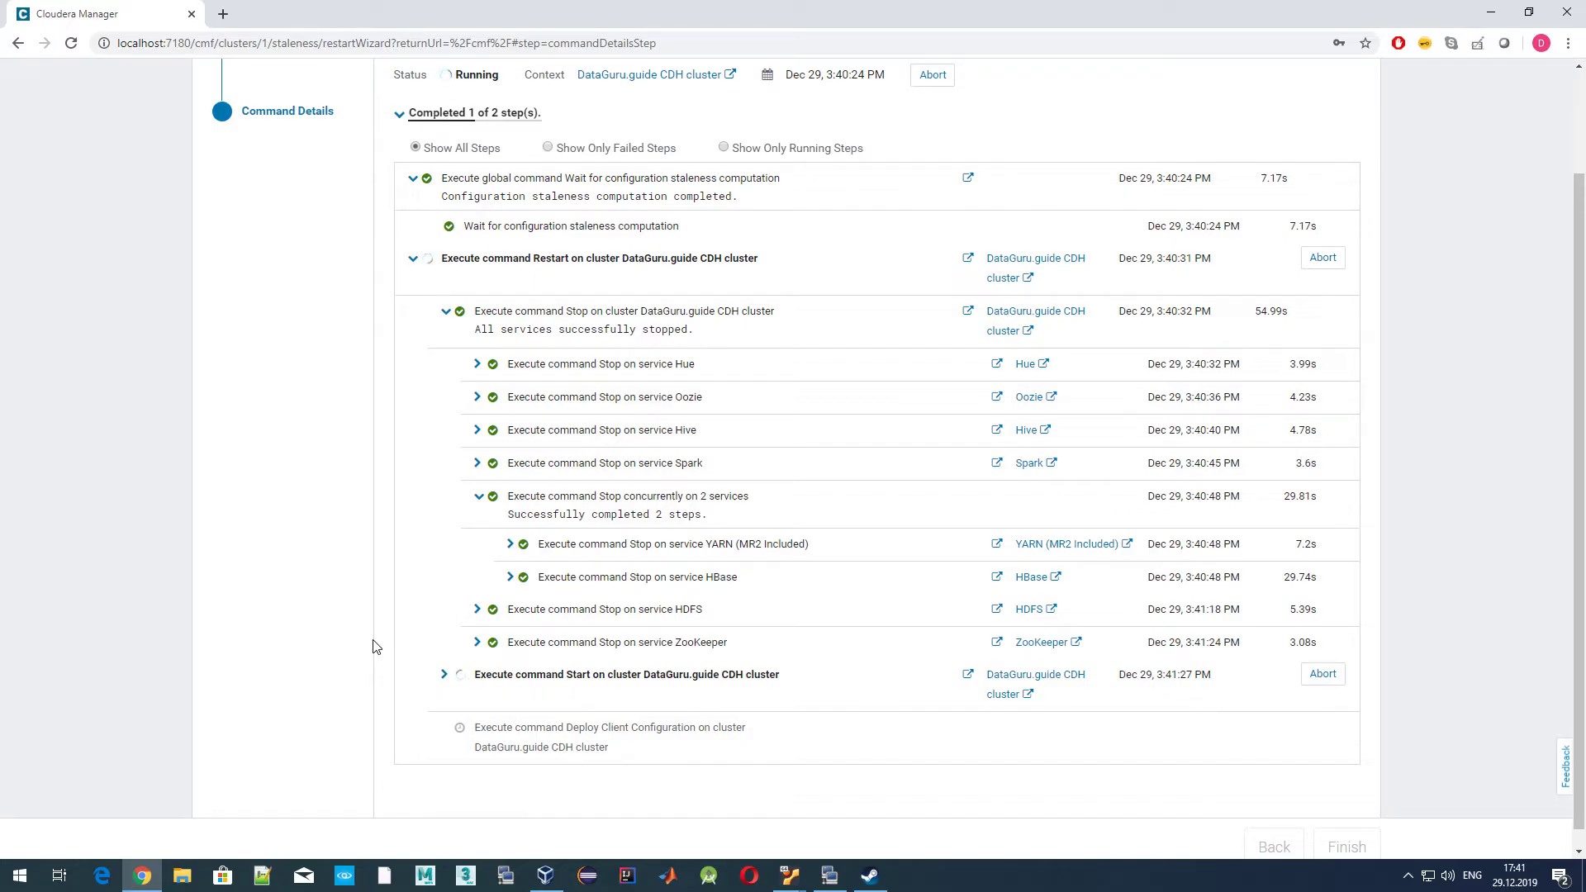
scroll(372, 646, "down", 1)
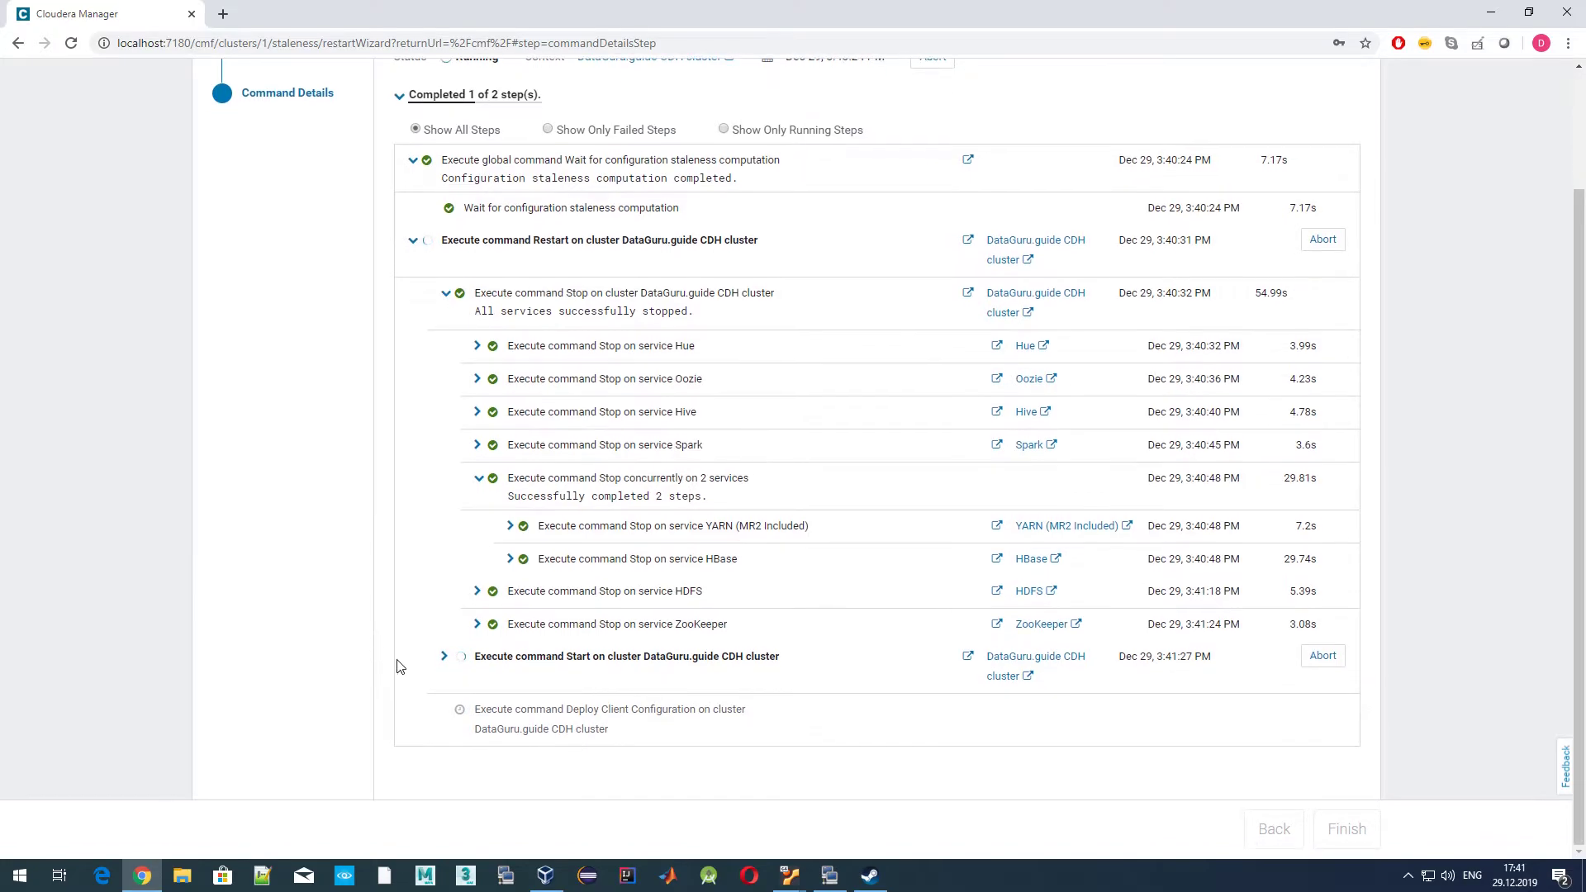
Expand the cluster Start command and its concurrent start on 2 services, and view ZooKeeper's start substeps before collapsing them.
left_click(452, 664)
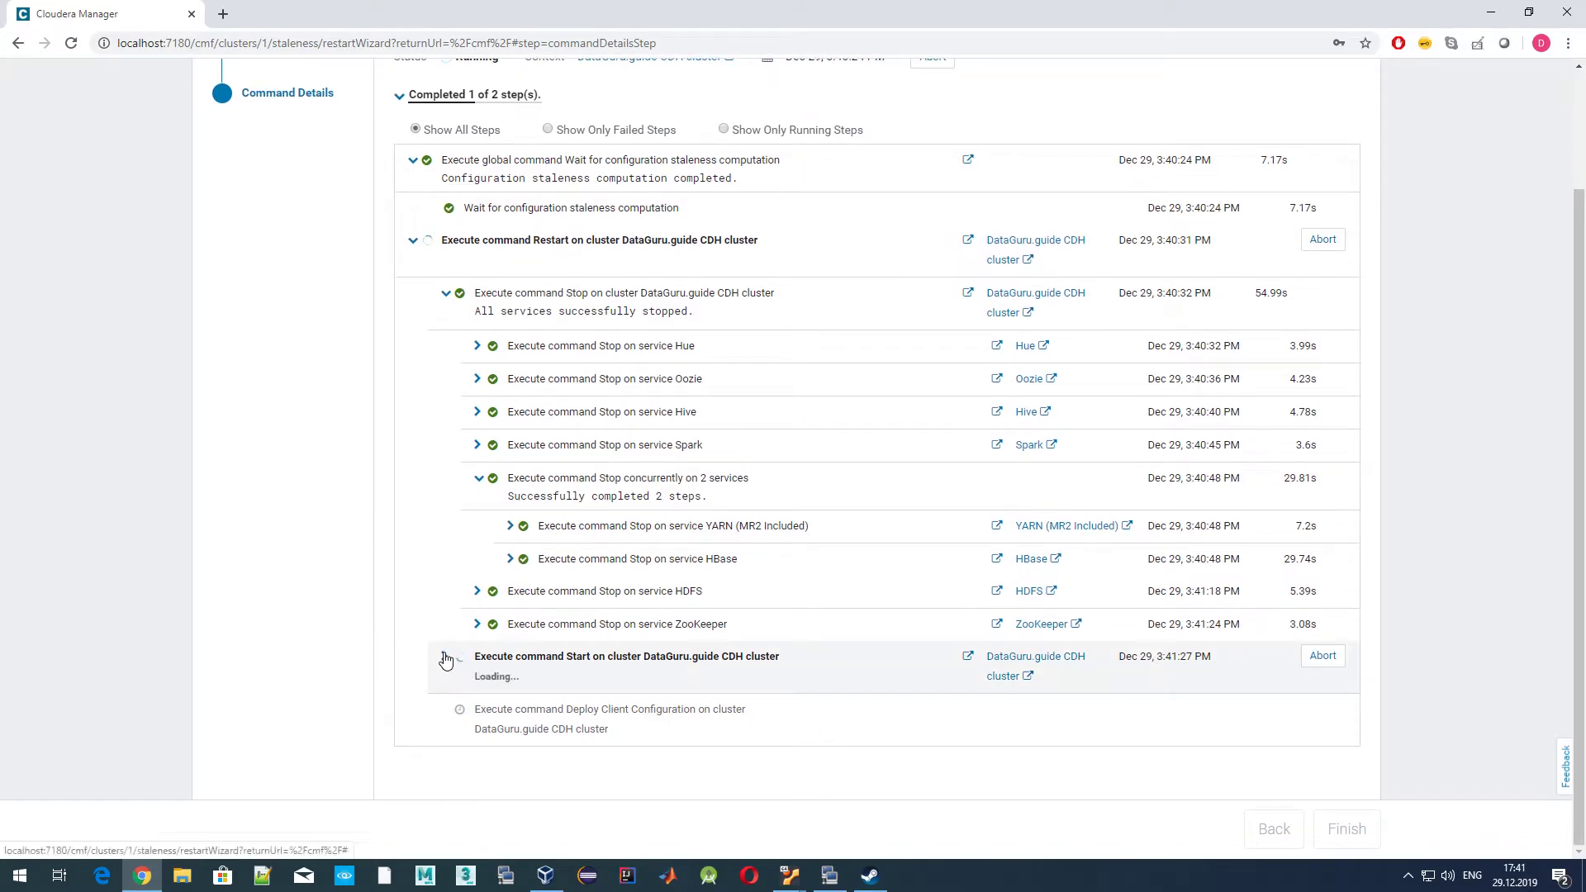
scroll(694, 603, "down", 3)
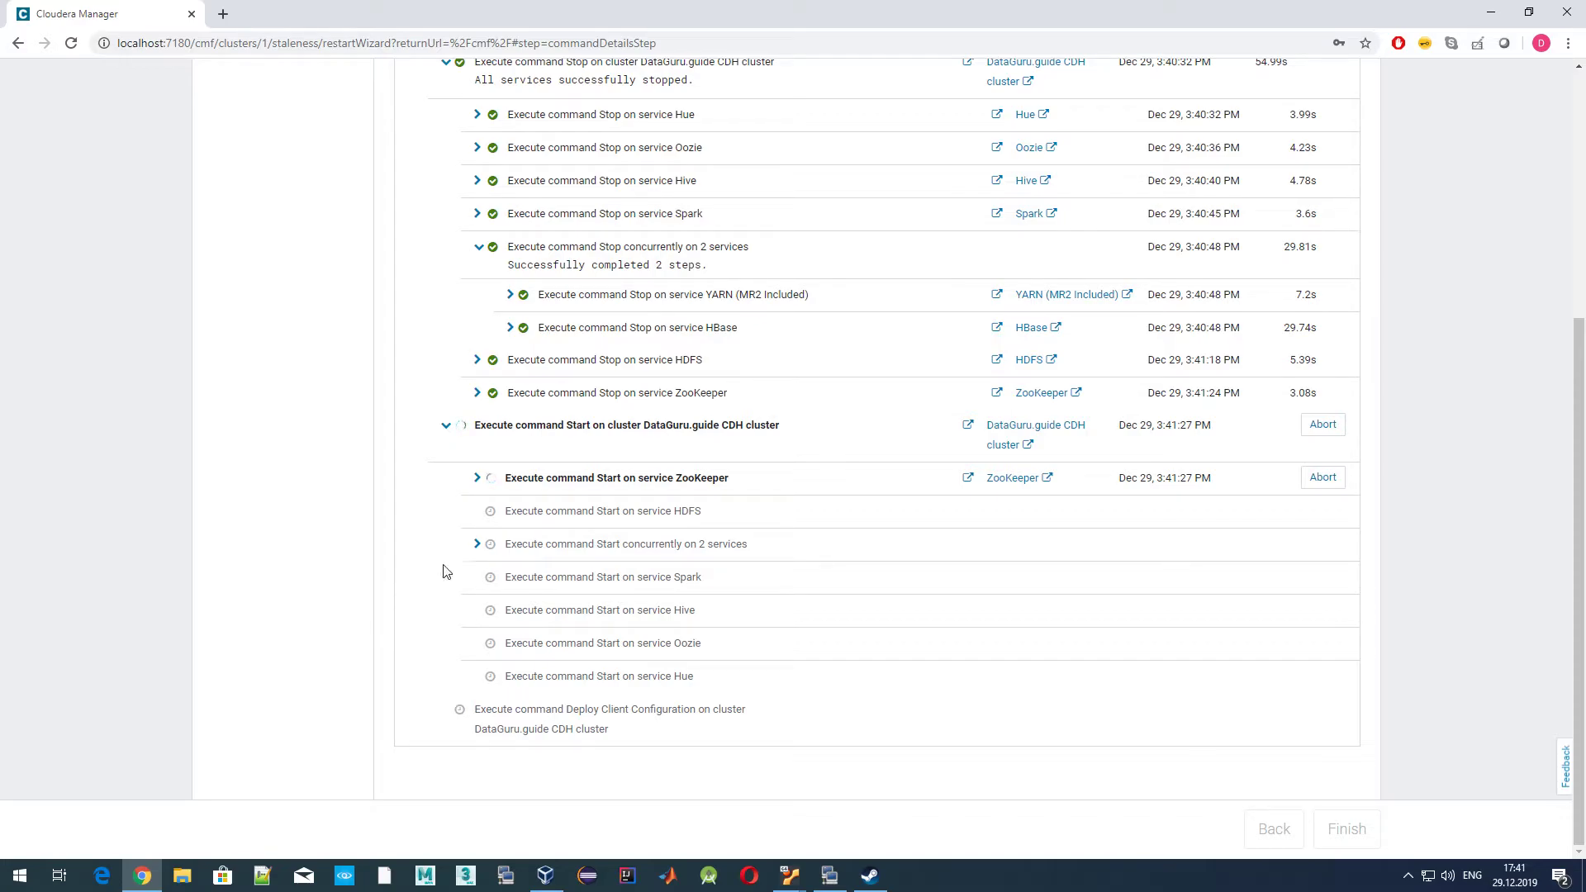
left_click(478, 546)
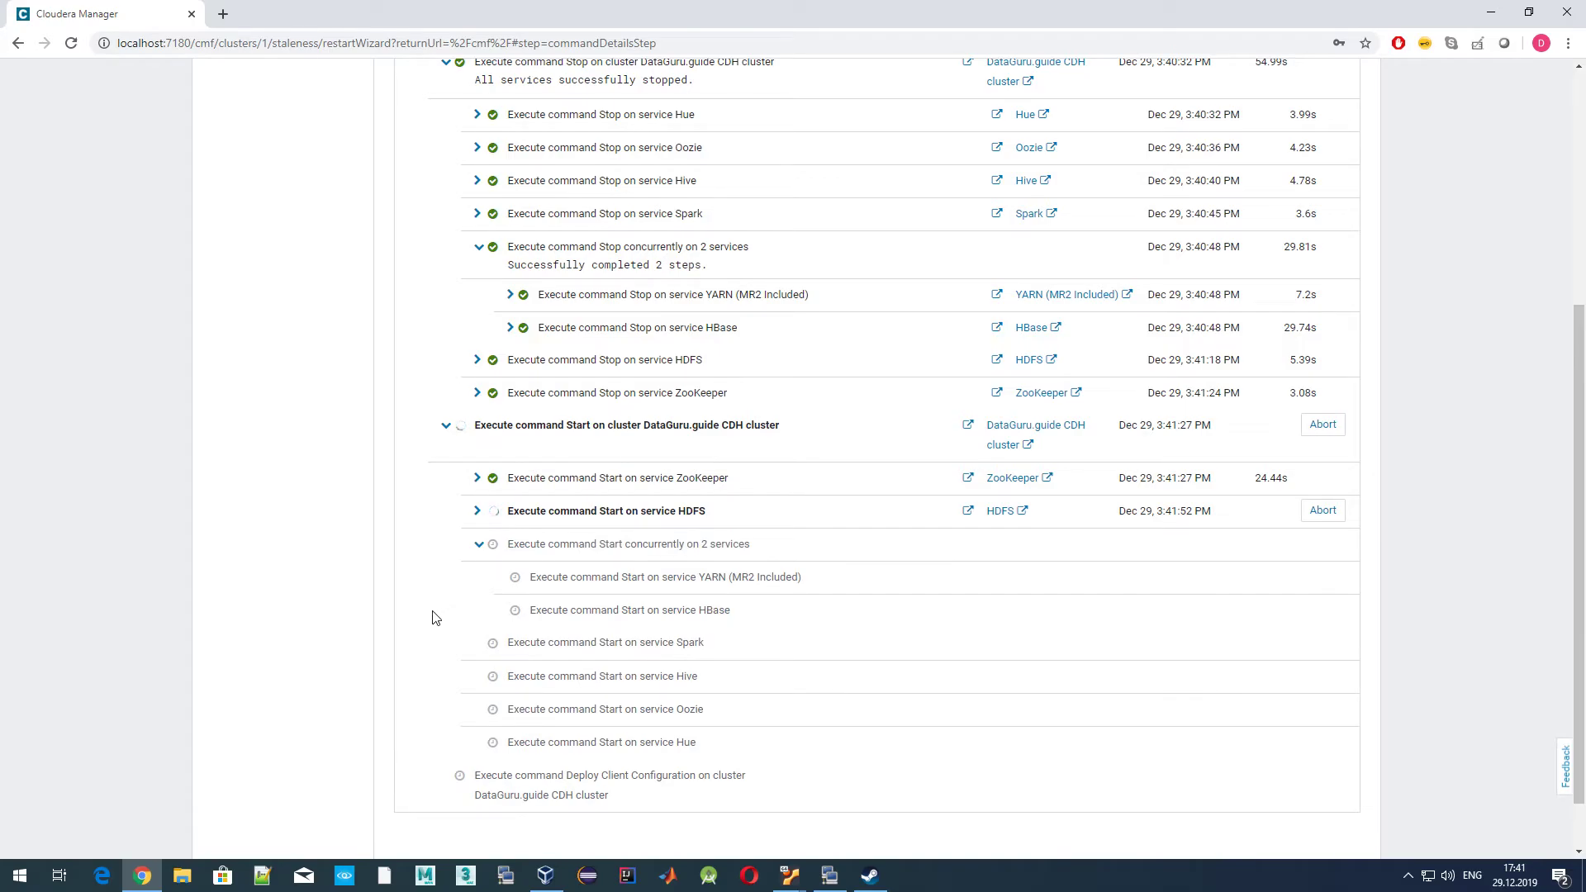
left_click_drag(676, 485, 729, 486)
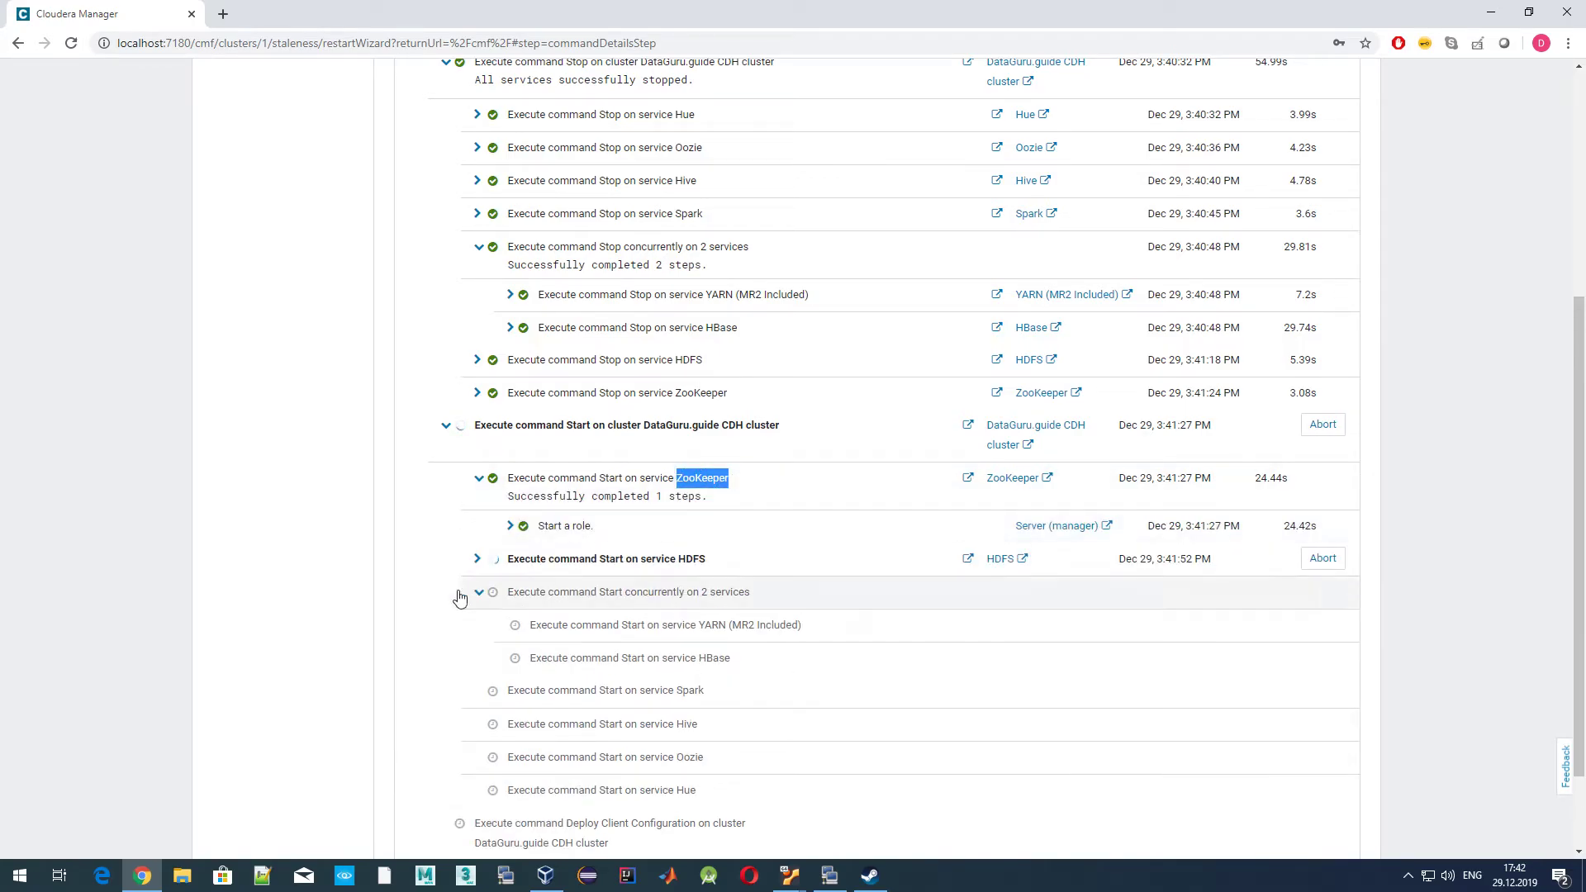
left_click(478, 486)
left_click(1402, 650)
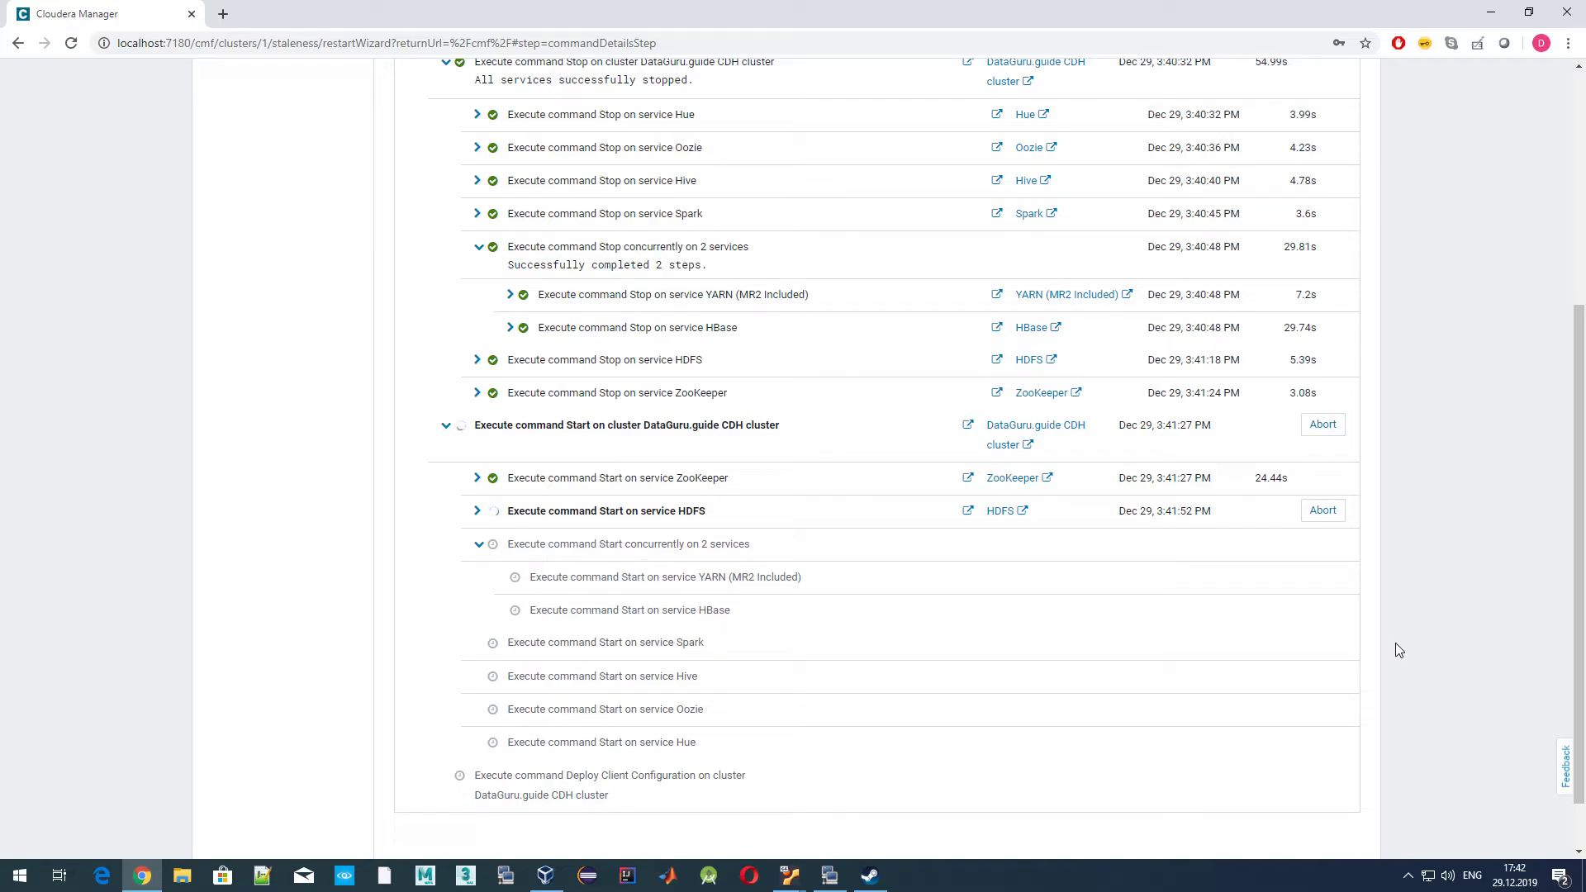
View the HDFS start substeps, and collapse them along with the concurrent start of YARN and HBase.
left_click(478, 511)
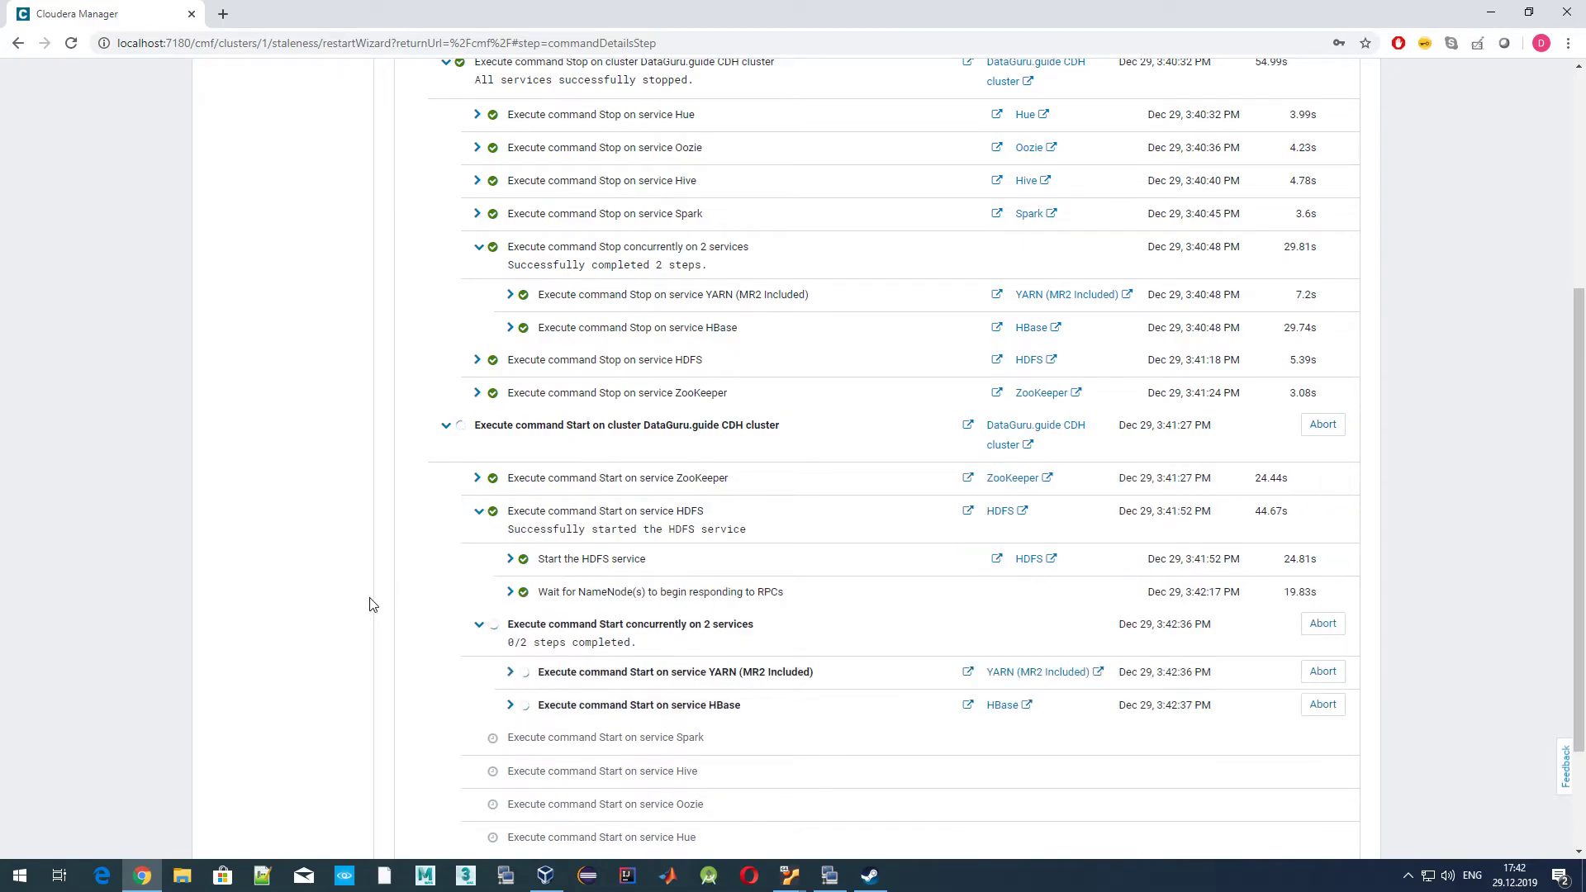
left_click(479, 511)
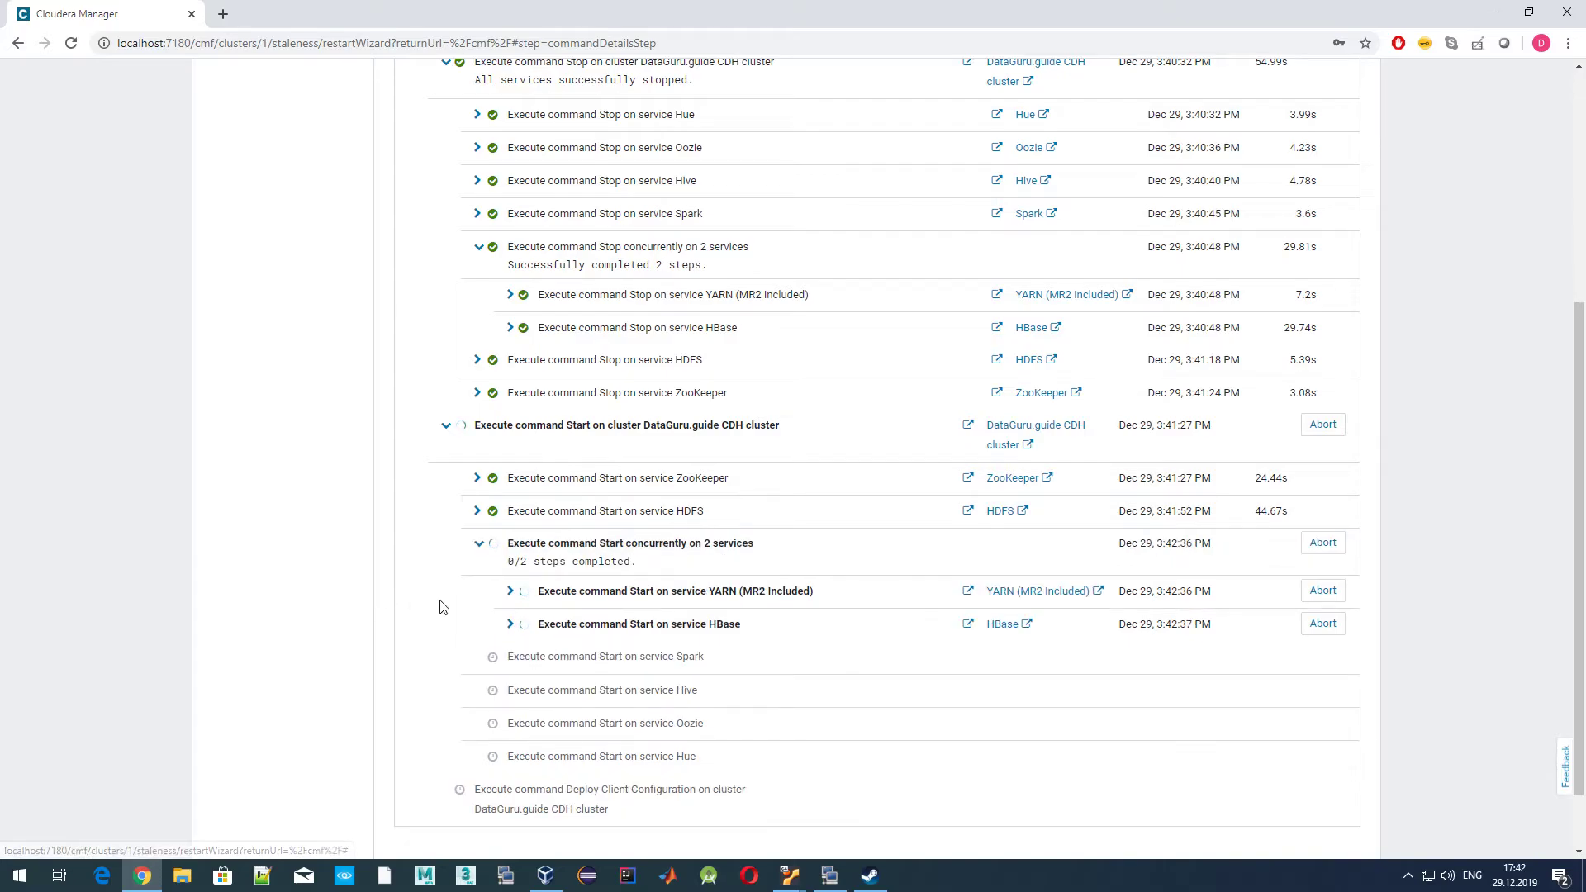
scroll(422, 576, "down", 1)
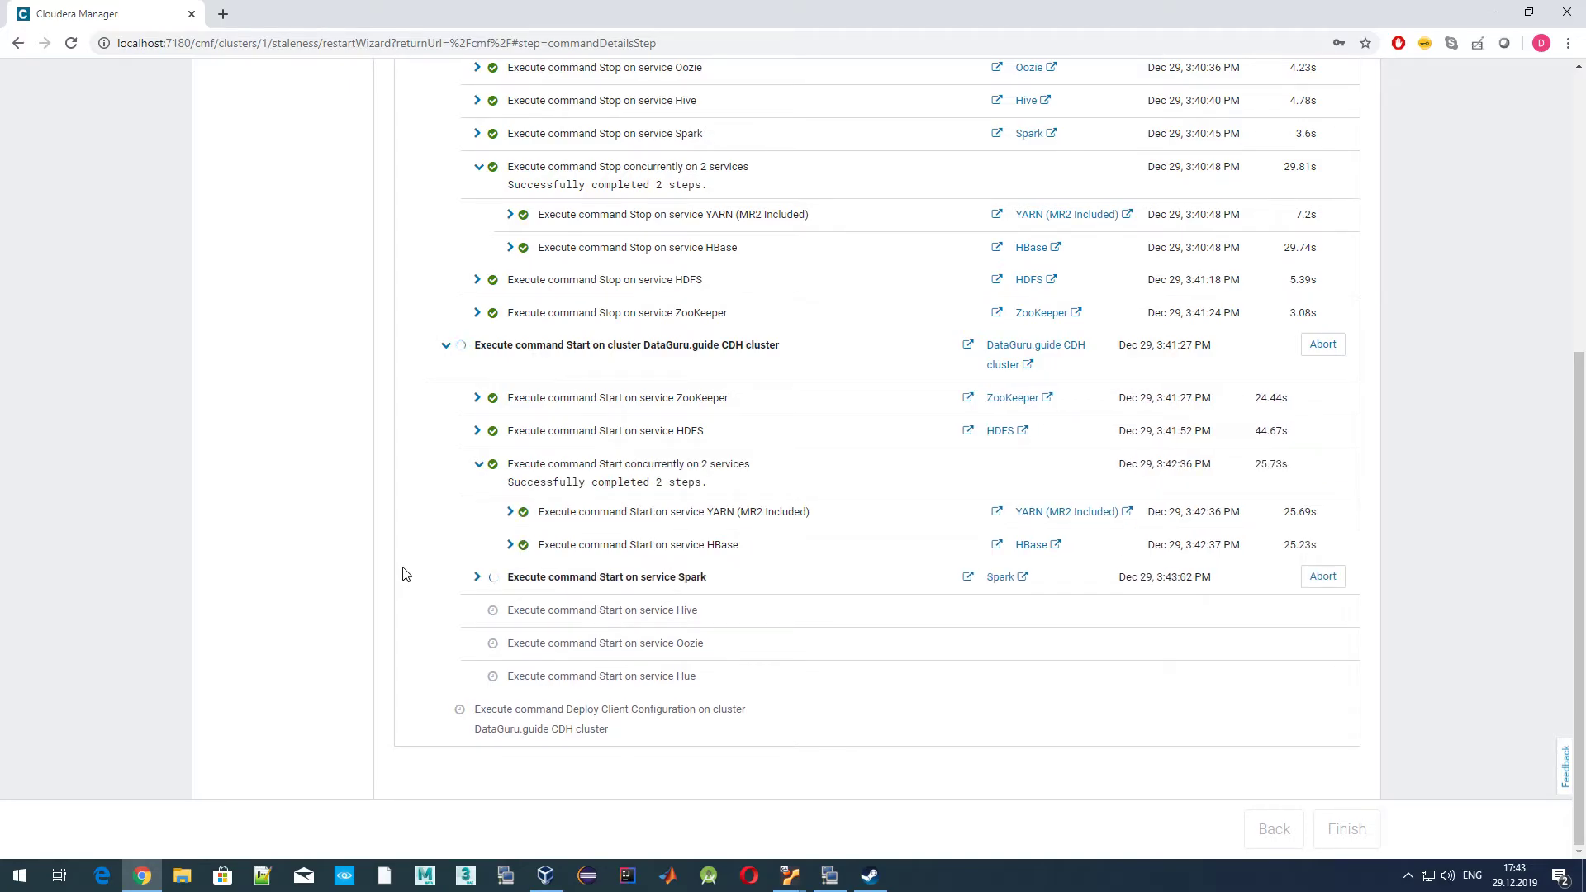
left_click(479, 465)
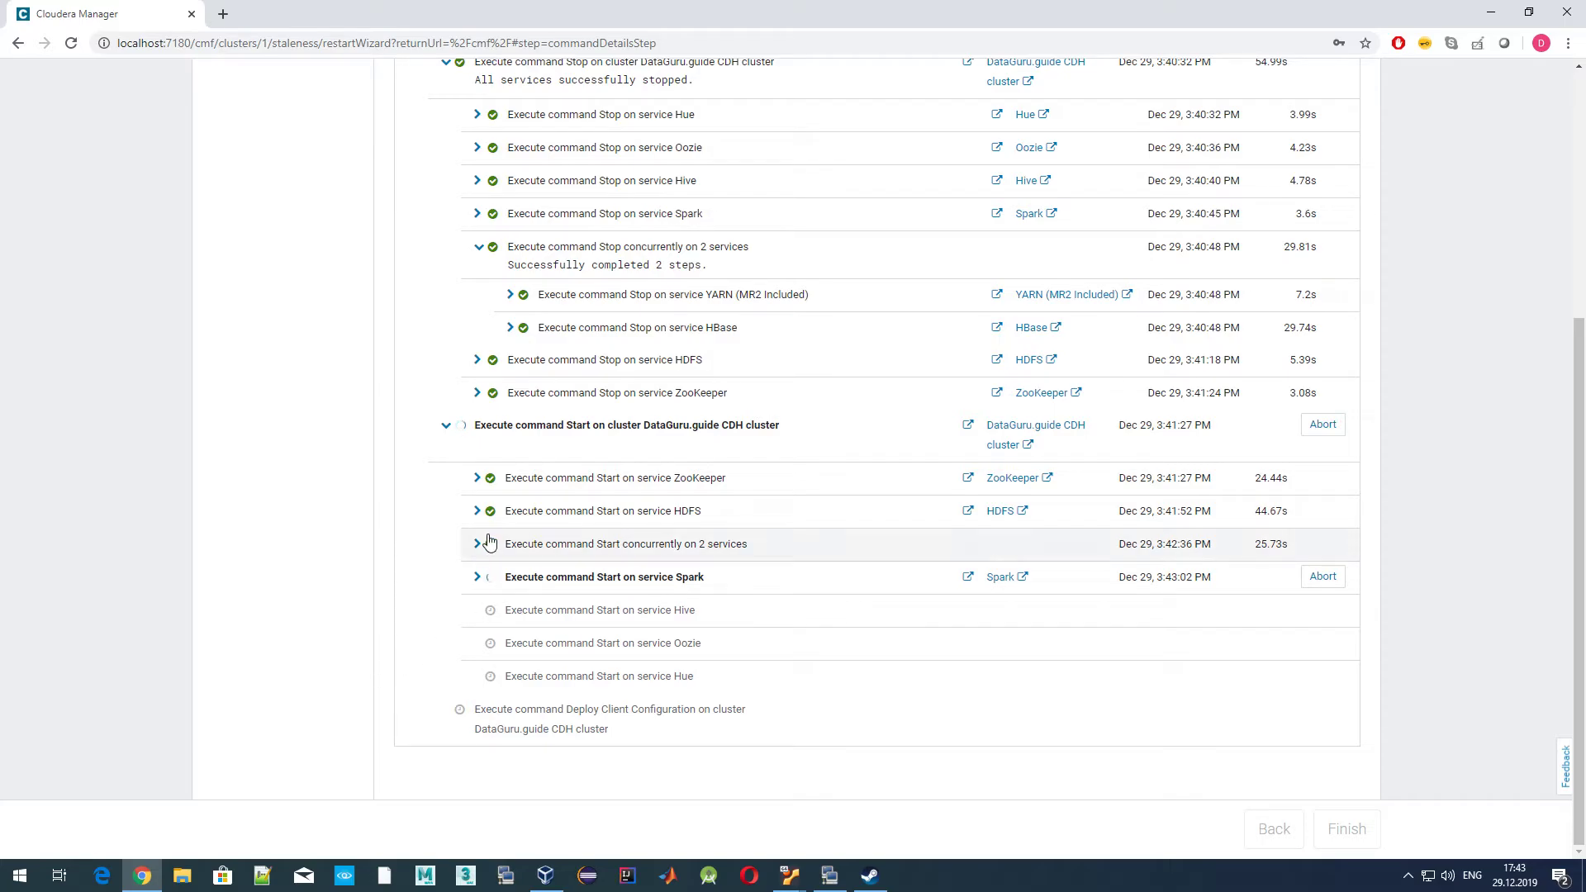
Expand the Spark start command through its History Server role command, and collapse the role command's own substeps.
left_click(477, 578)
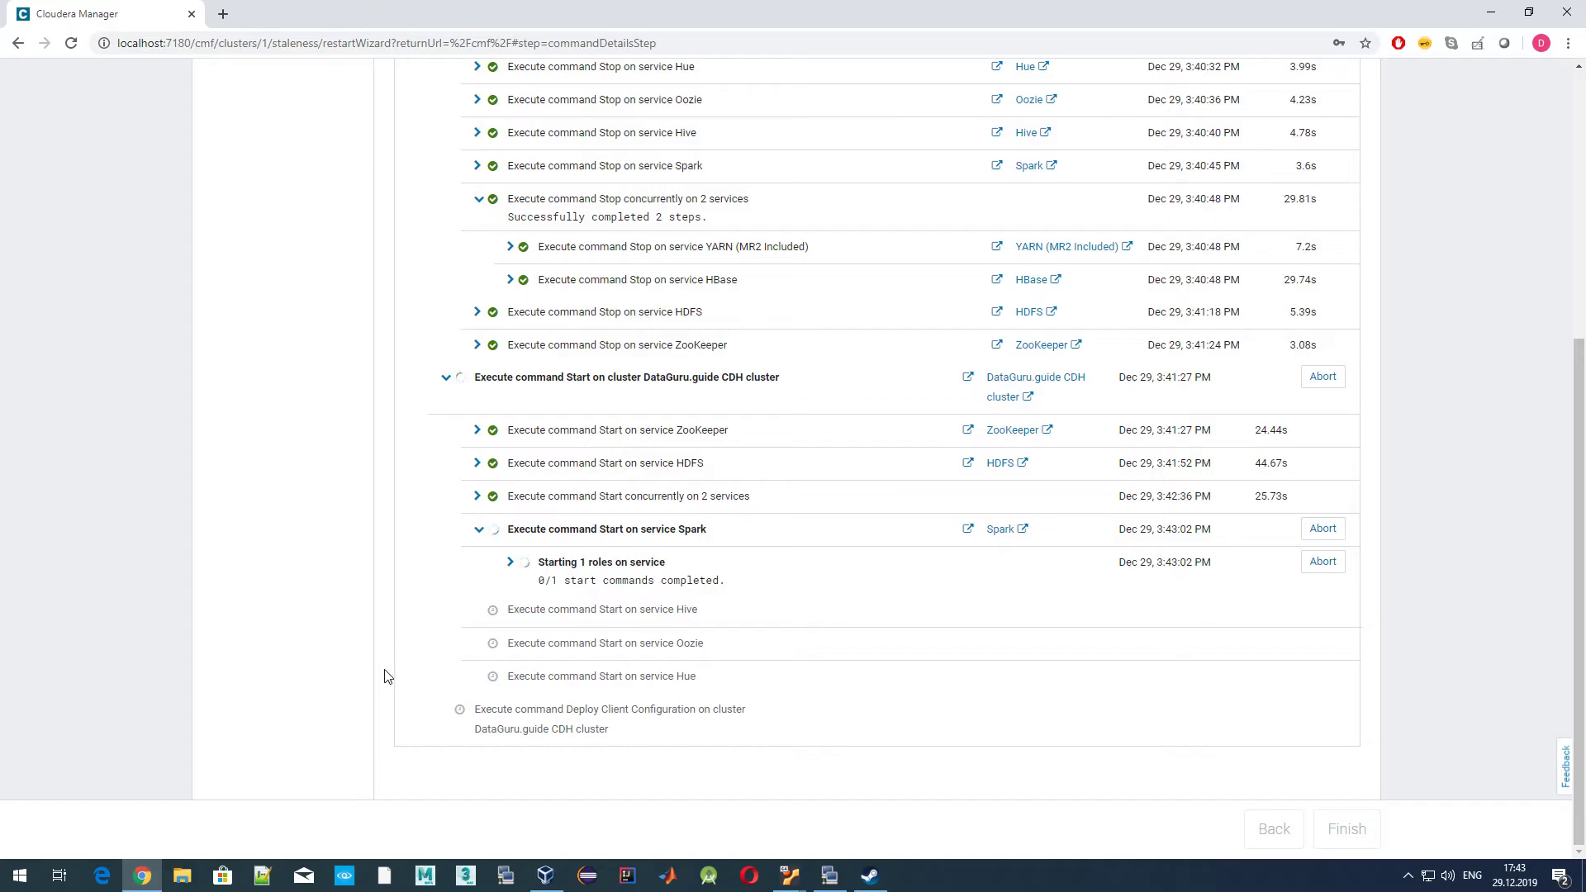
left_click(509, 570)
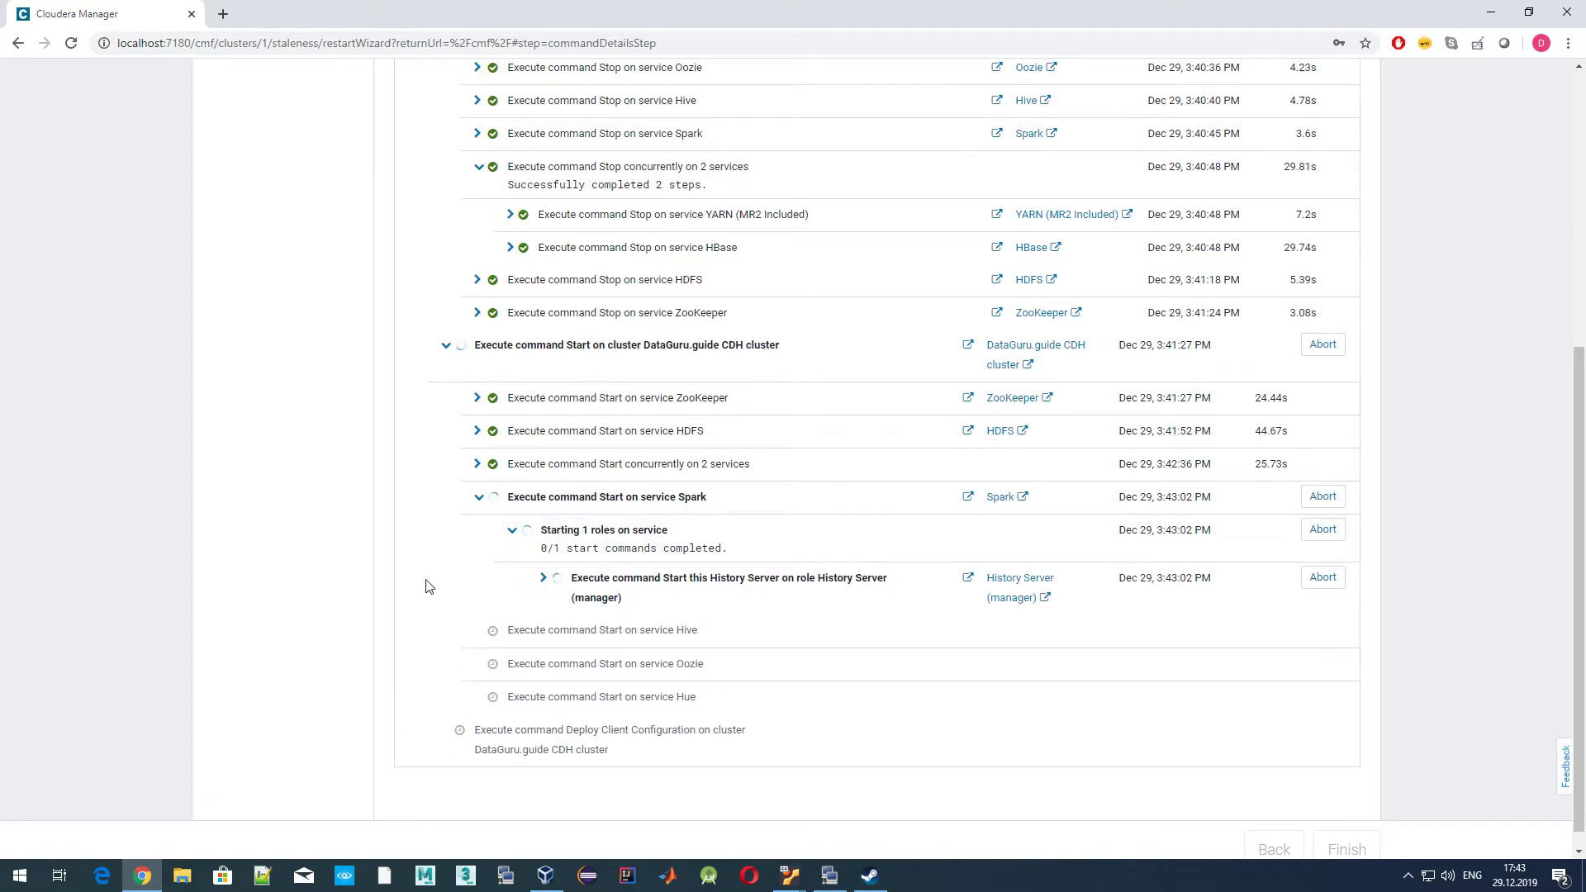
left_click(542, 578)
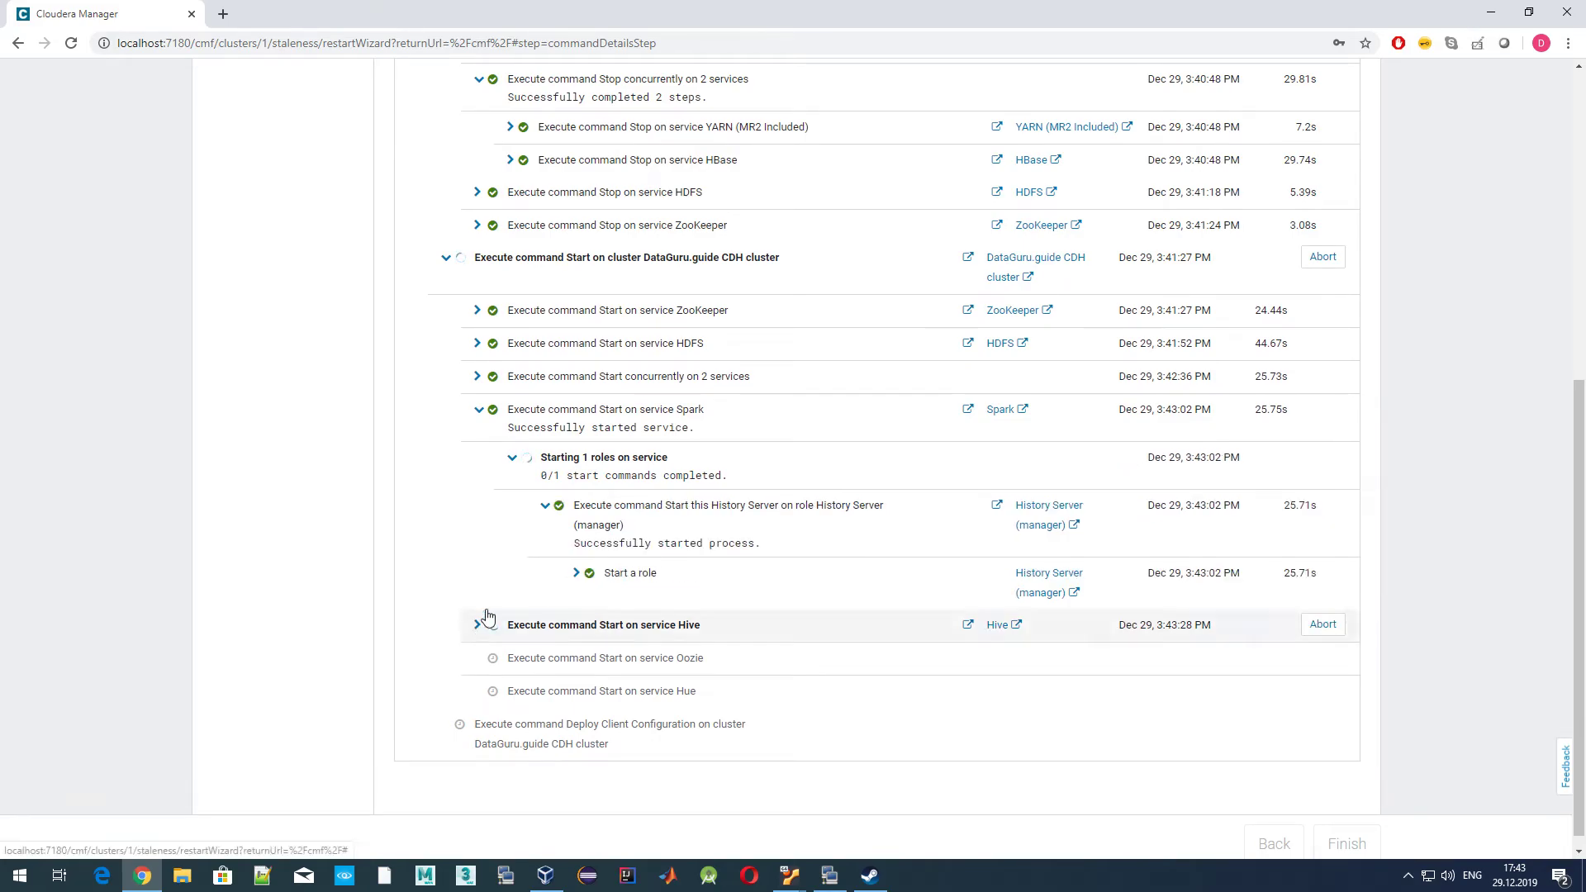
left_click(546, 511)
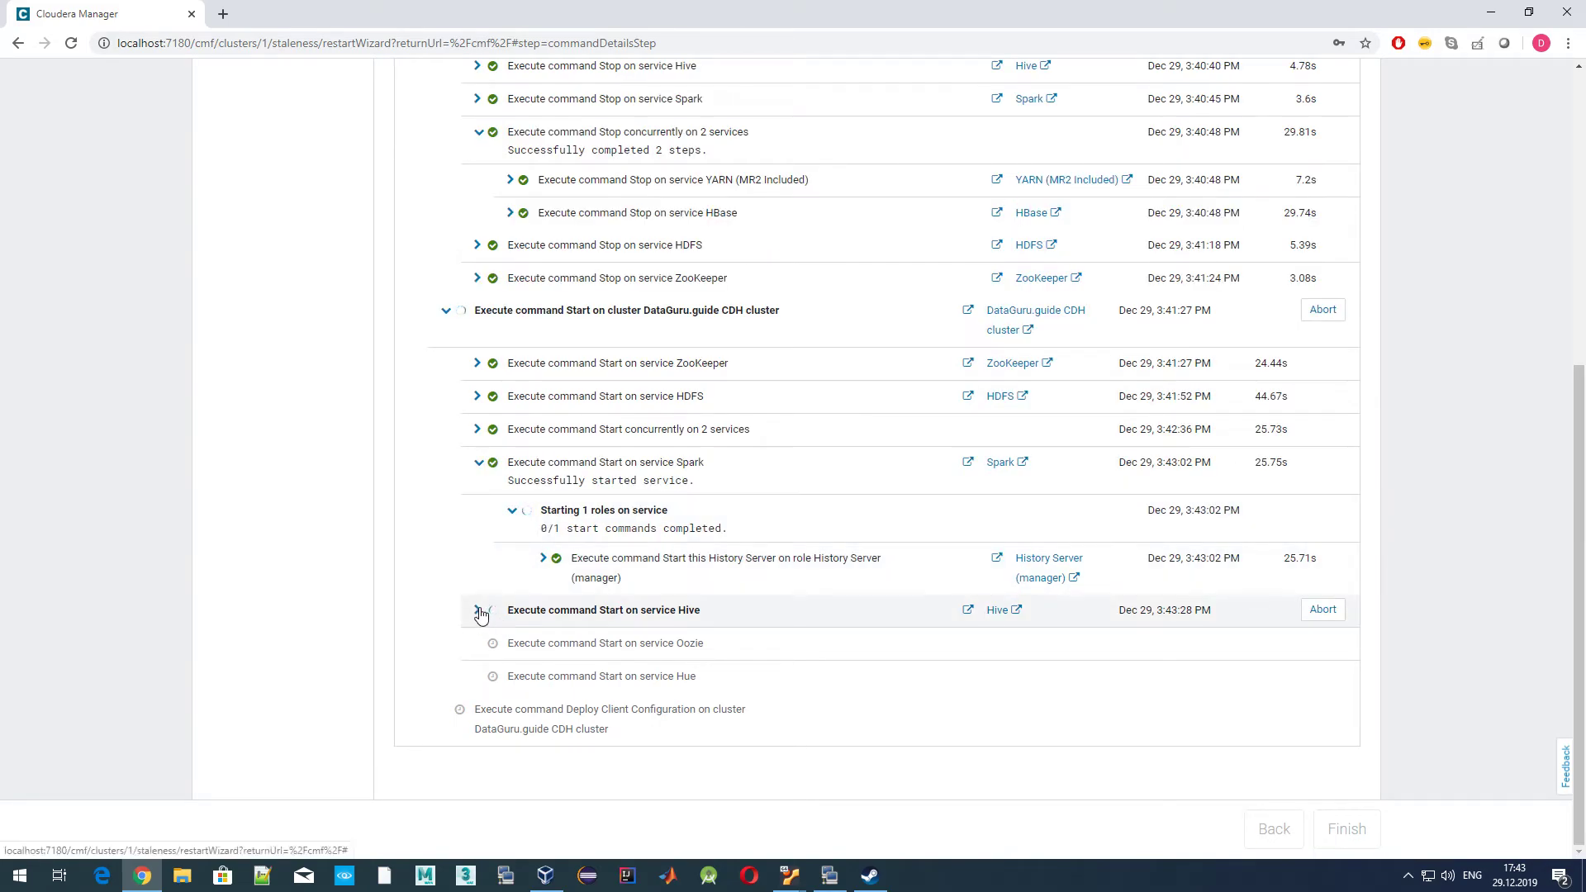
Expand the Hive start command down to the HiveServer2 and Hive Metastore Server role commands.
left_click(477, 609)
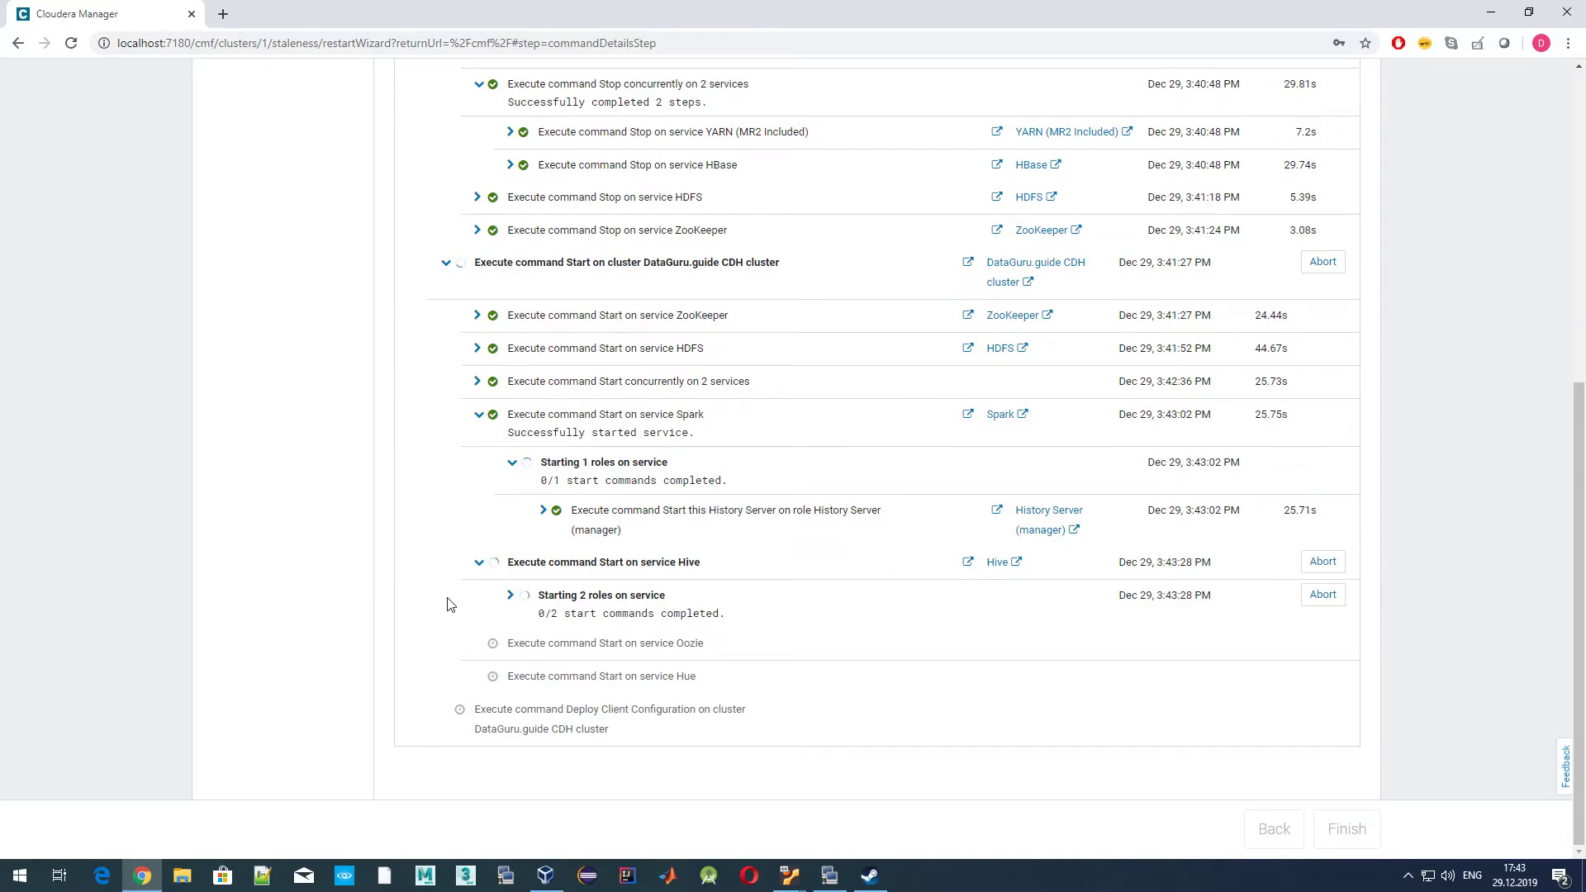
left_click(506, 597)
scroll(397, 615, "down", 1)
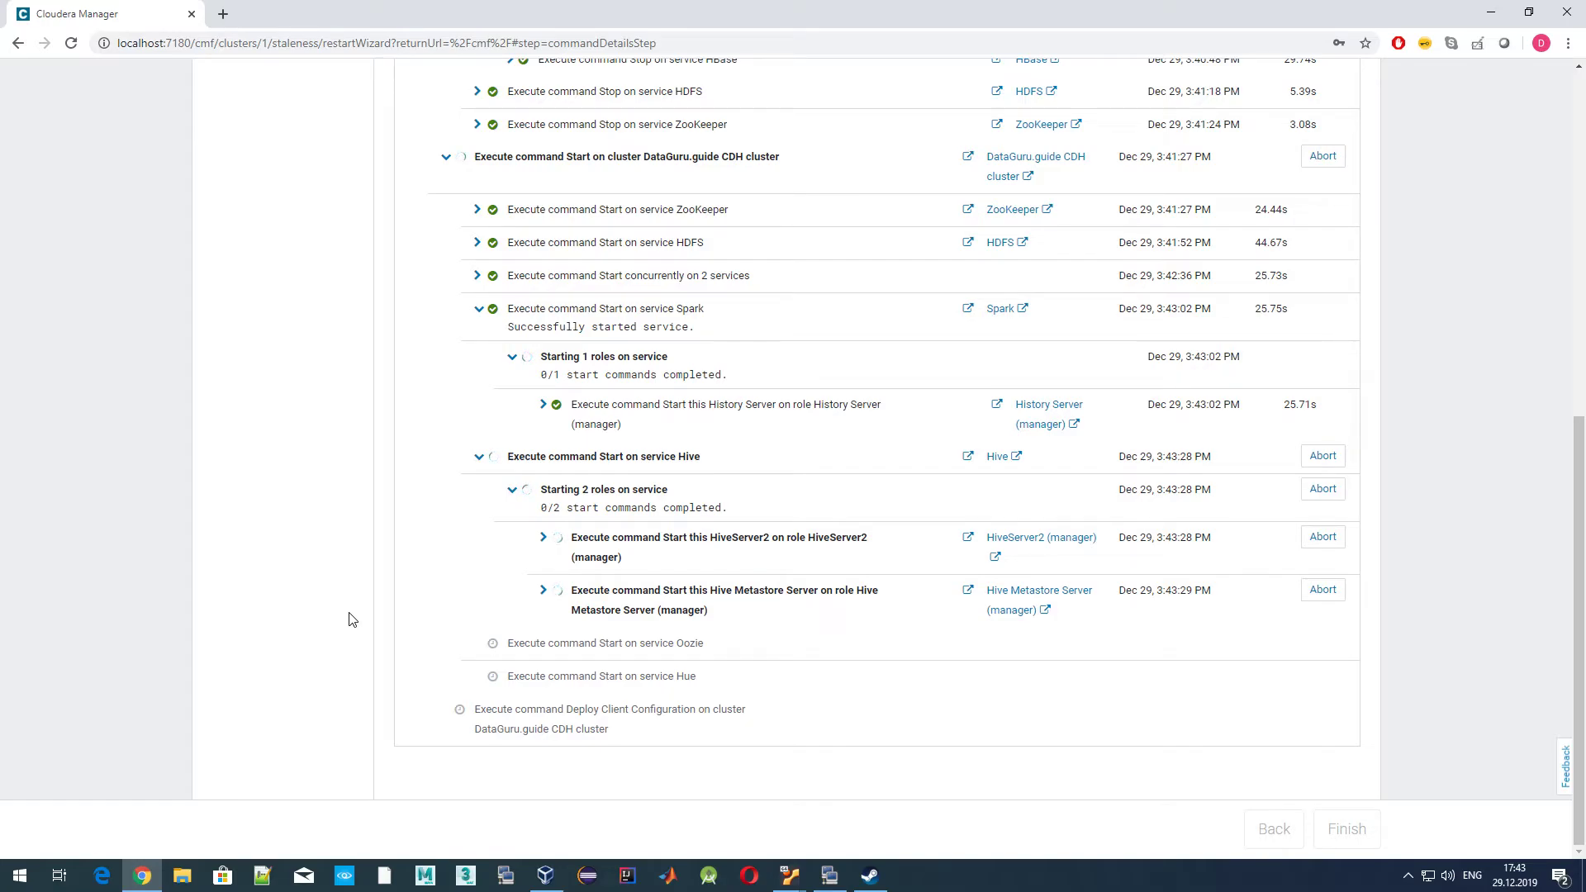
Collapse the cluster Stop command, and check the Hive service's status page in a separate browser tab before closing it.
scroll(350, 619, "up", 6)
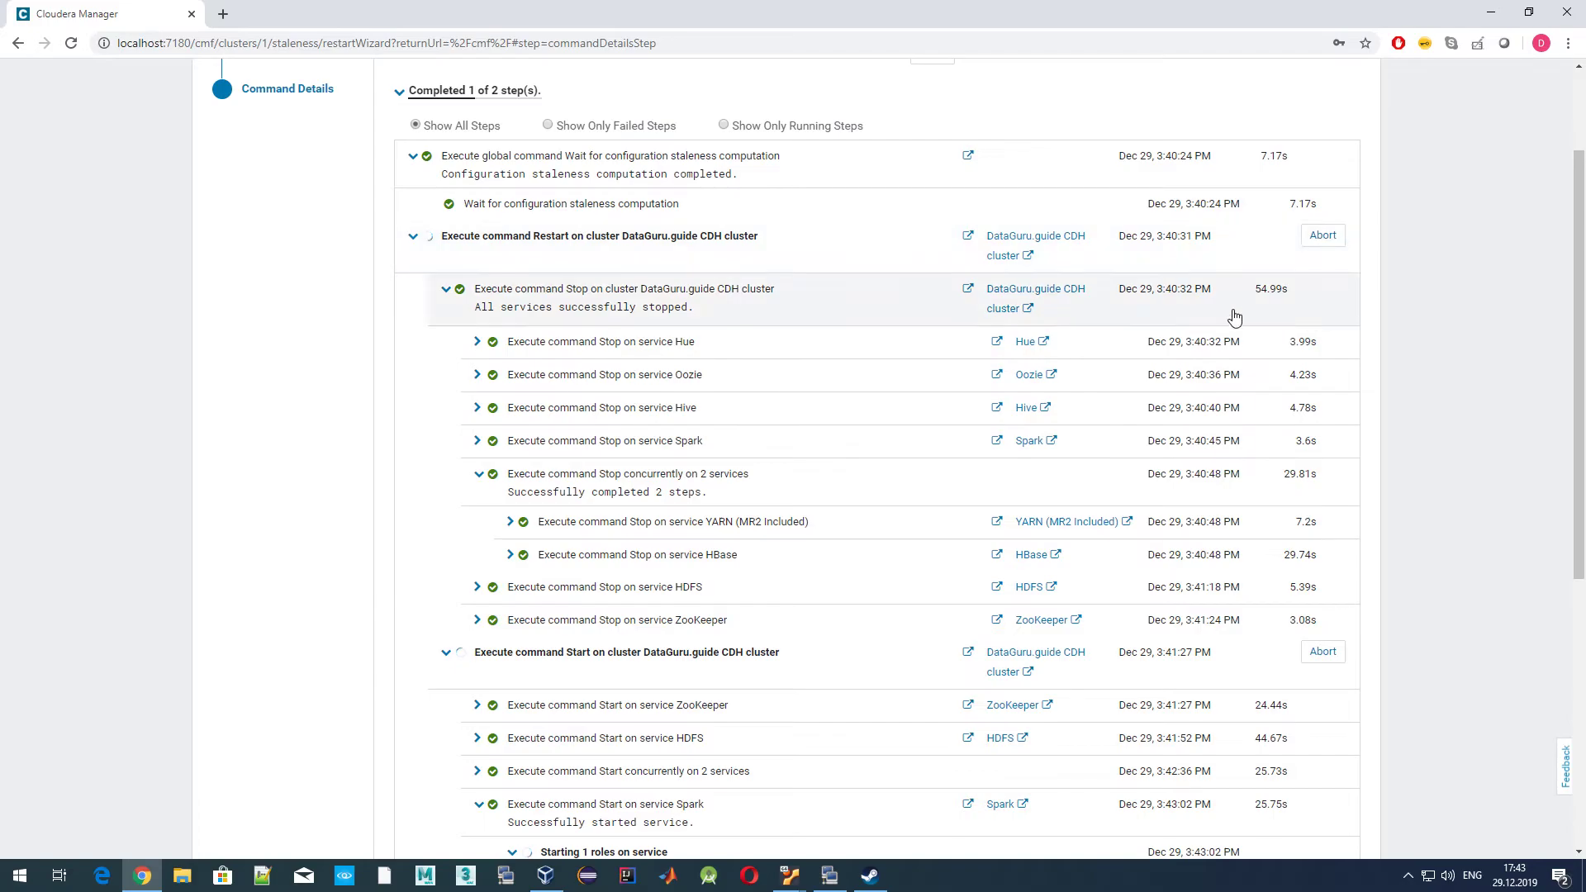
left_click(1258, 296)
scroll(1414, 399, "down", 2)
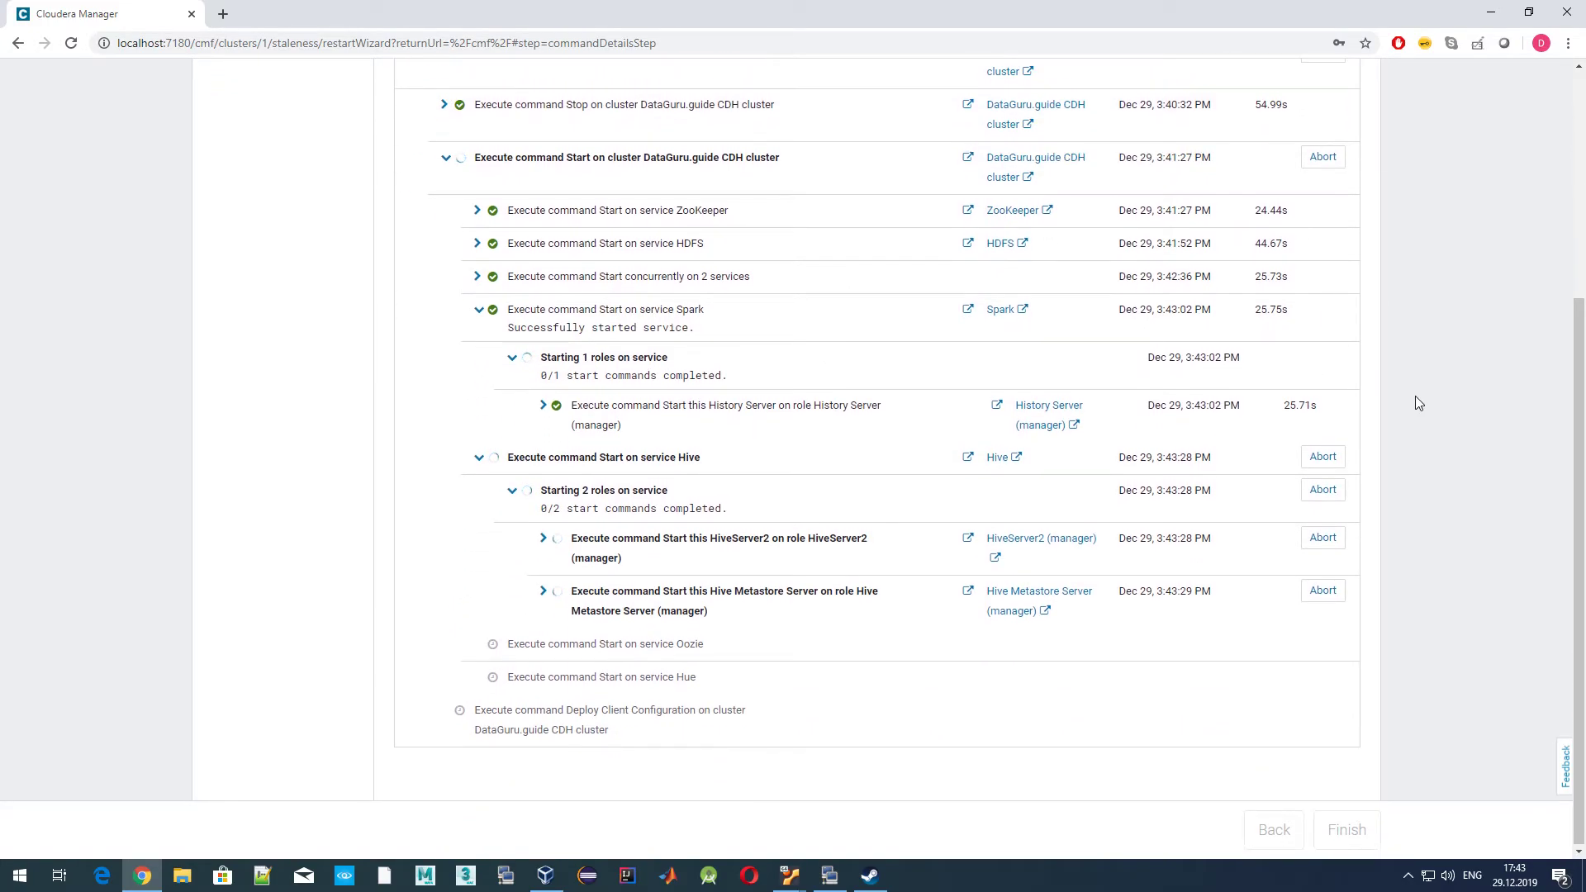
left_click(1026, 461)
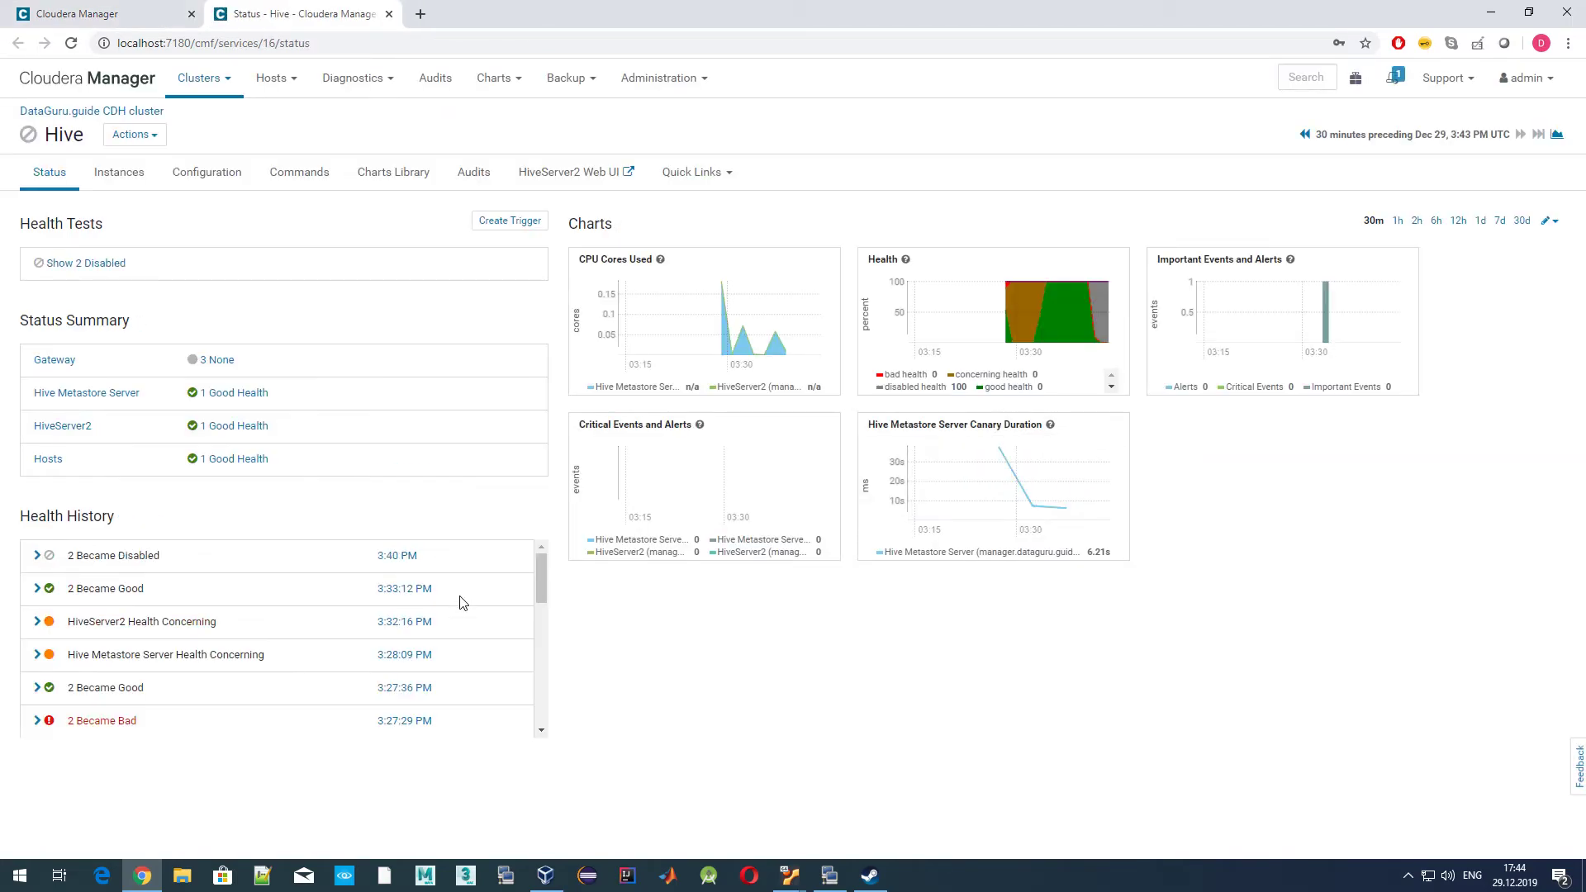
left_click(389, 15)
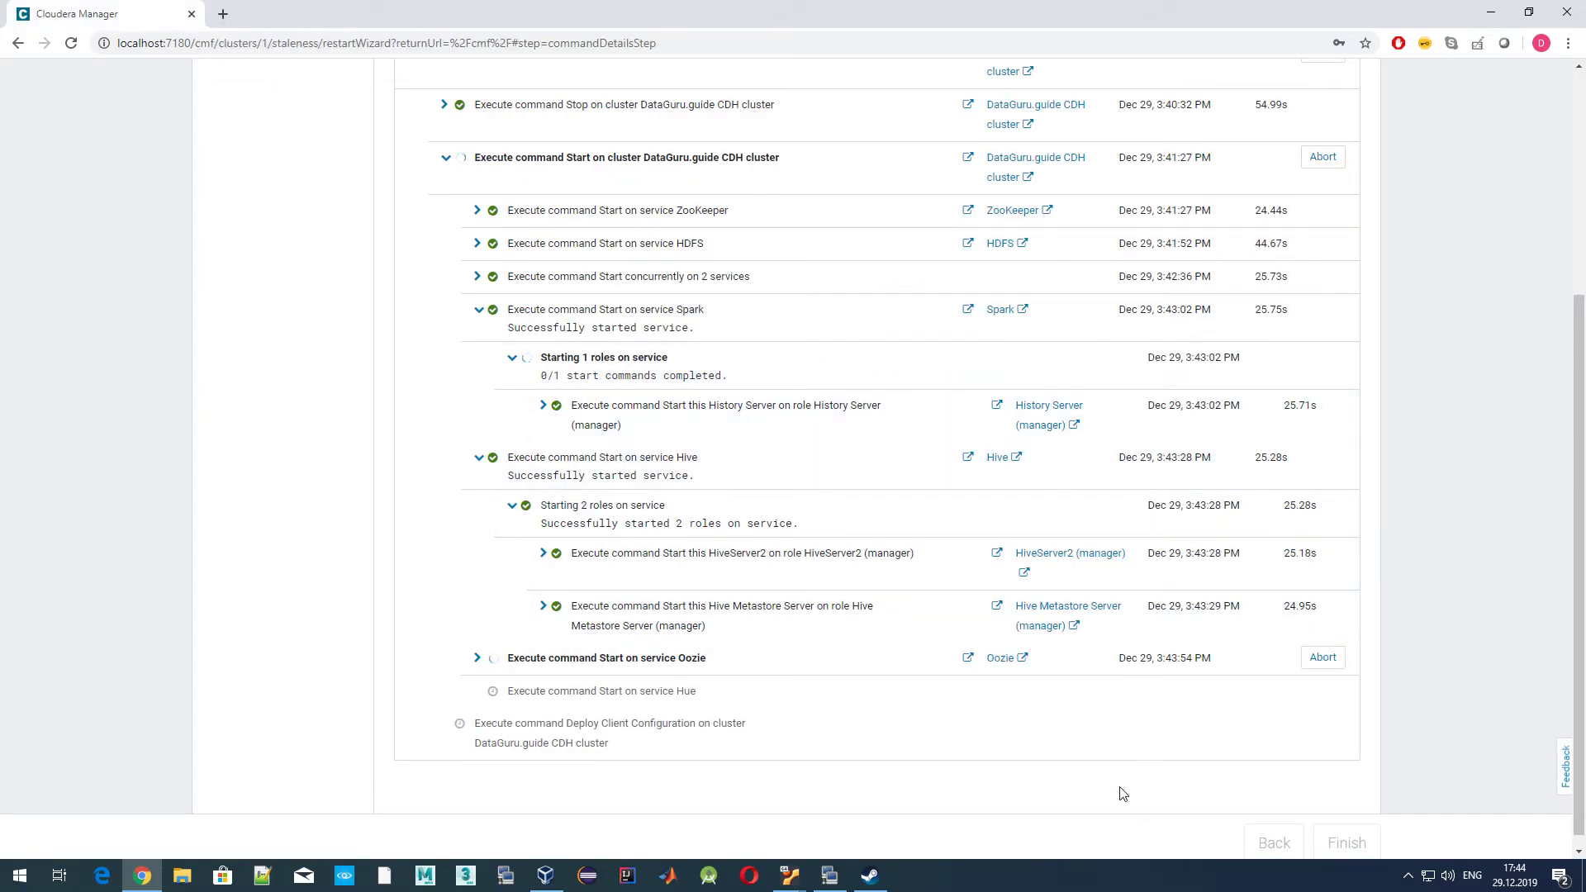
View the role start substeps of the Oozie start command, and collapse them again.
scroll(1082, 760, "down", 1)
left_click(479, 643)
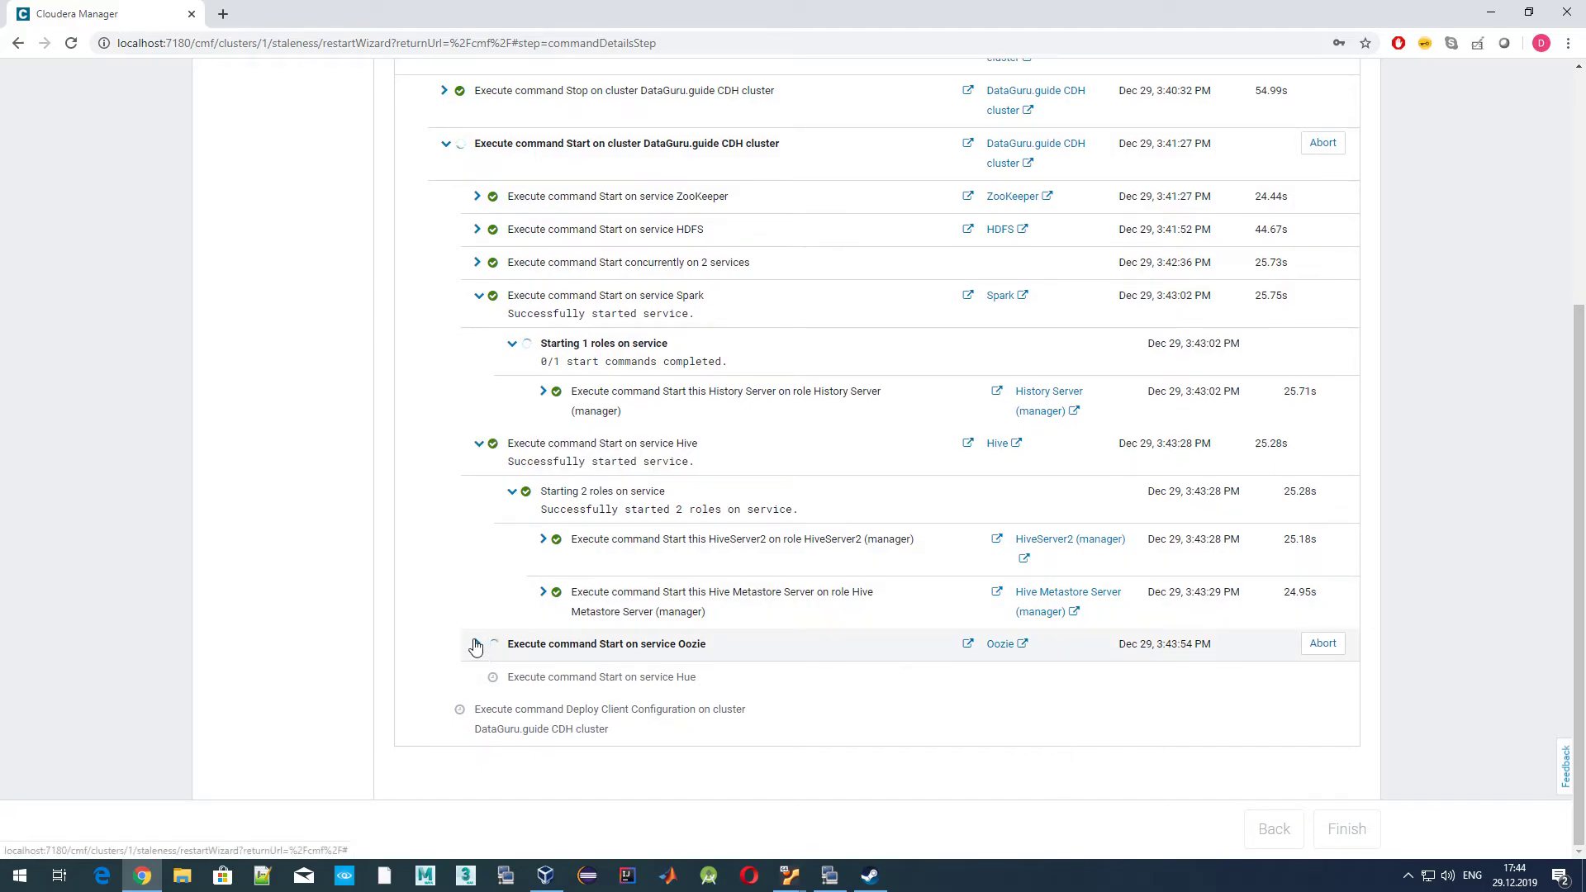
scroll(434, 663, "down", 1)
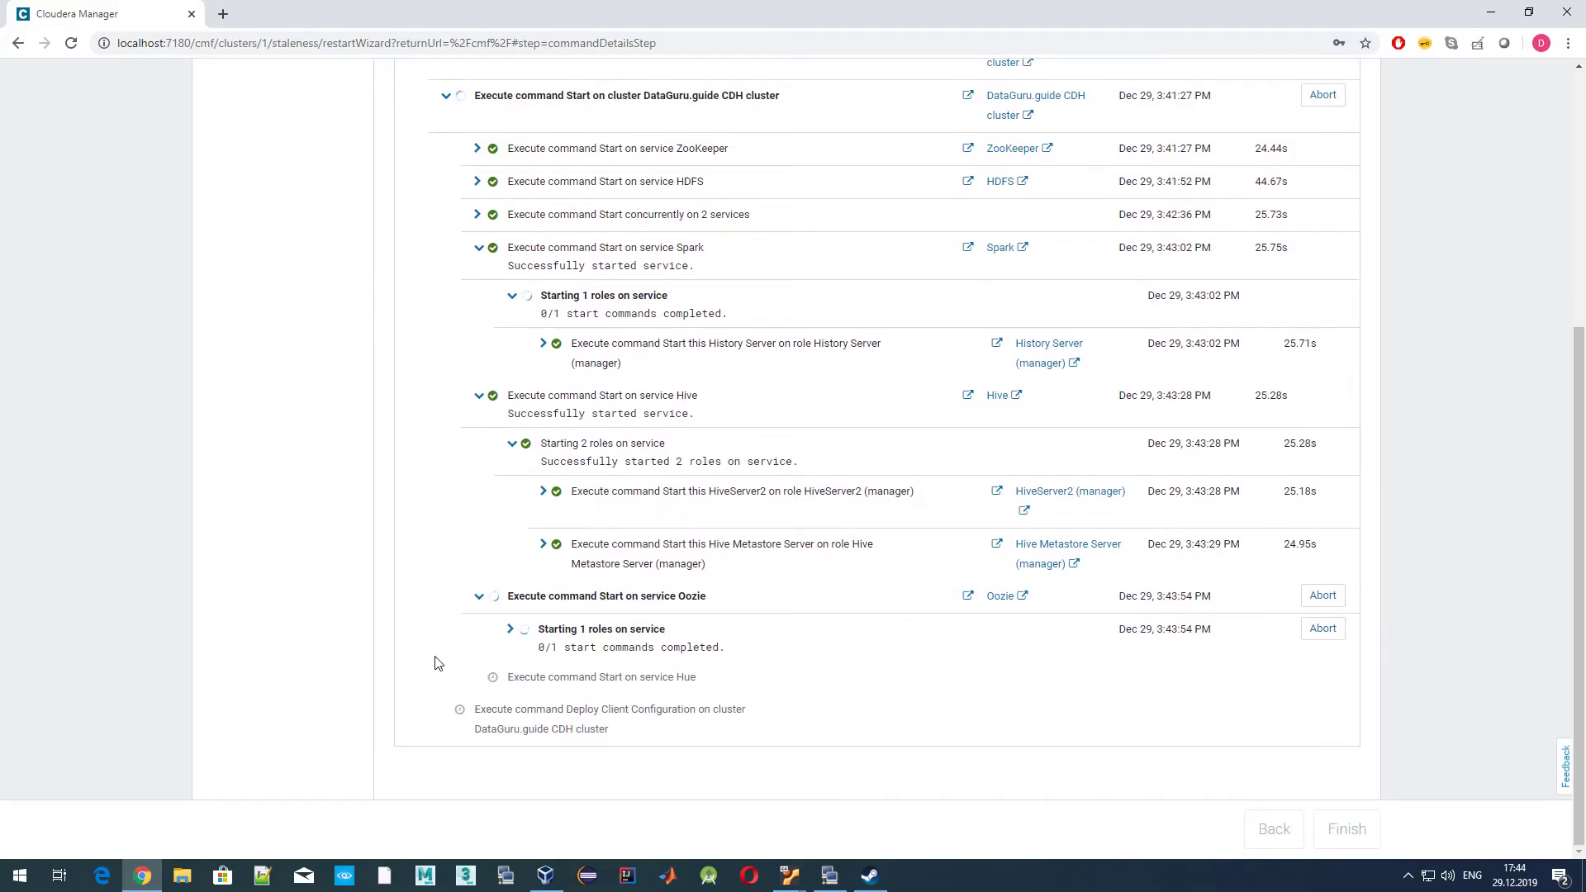
left_click_drag(678, 596, 717, 602)
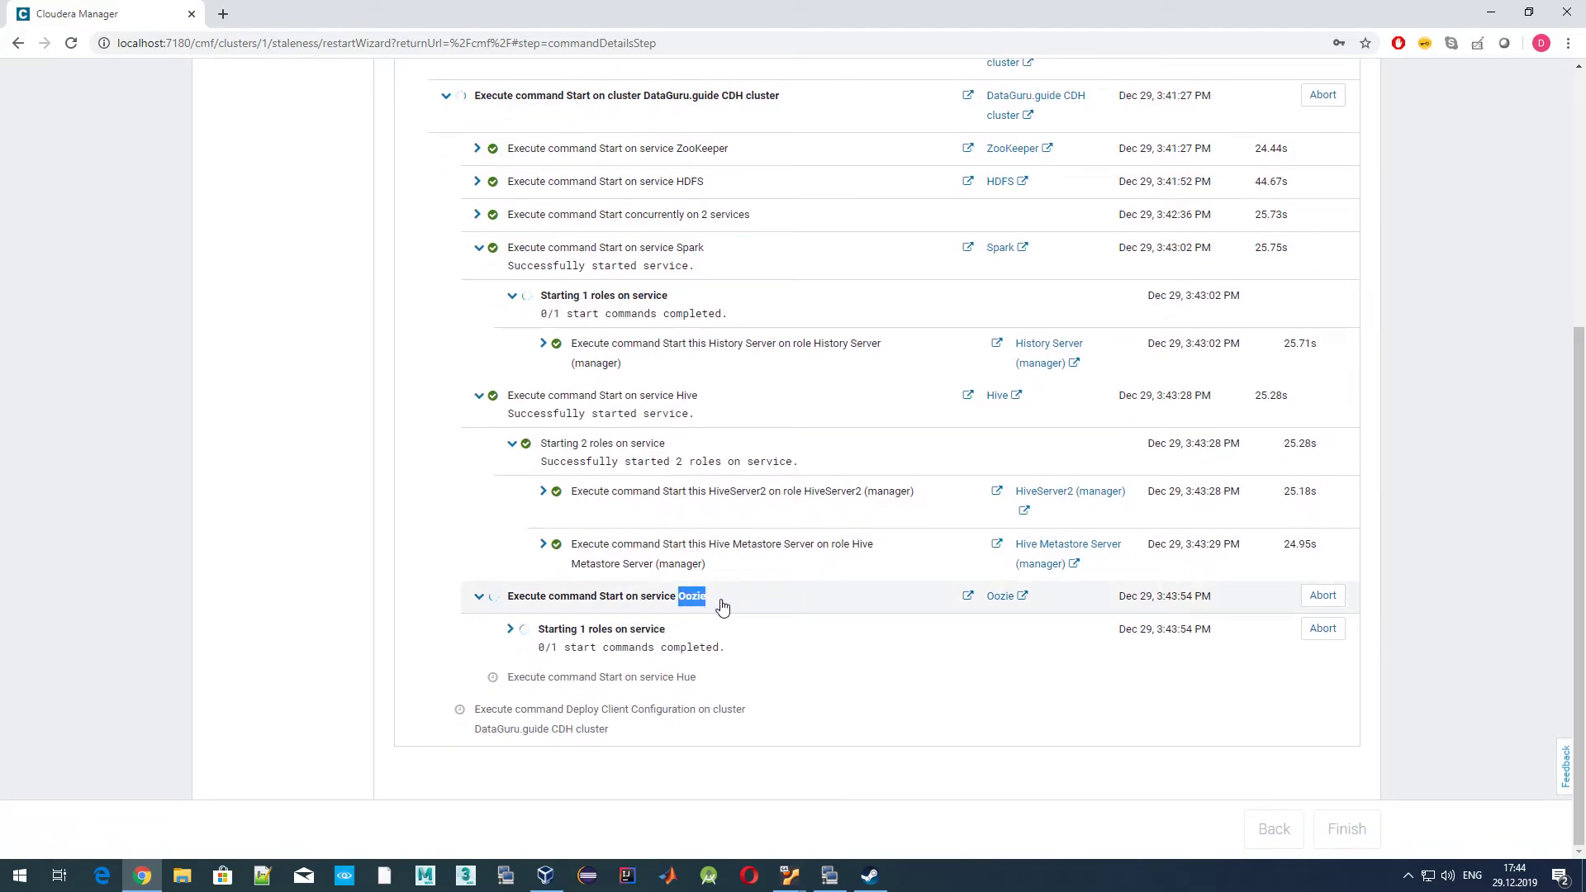
left_click(477, 645)
scroll(467, 671, "down", 1)
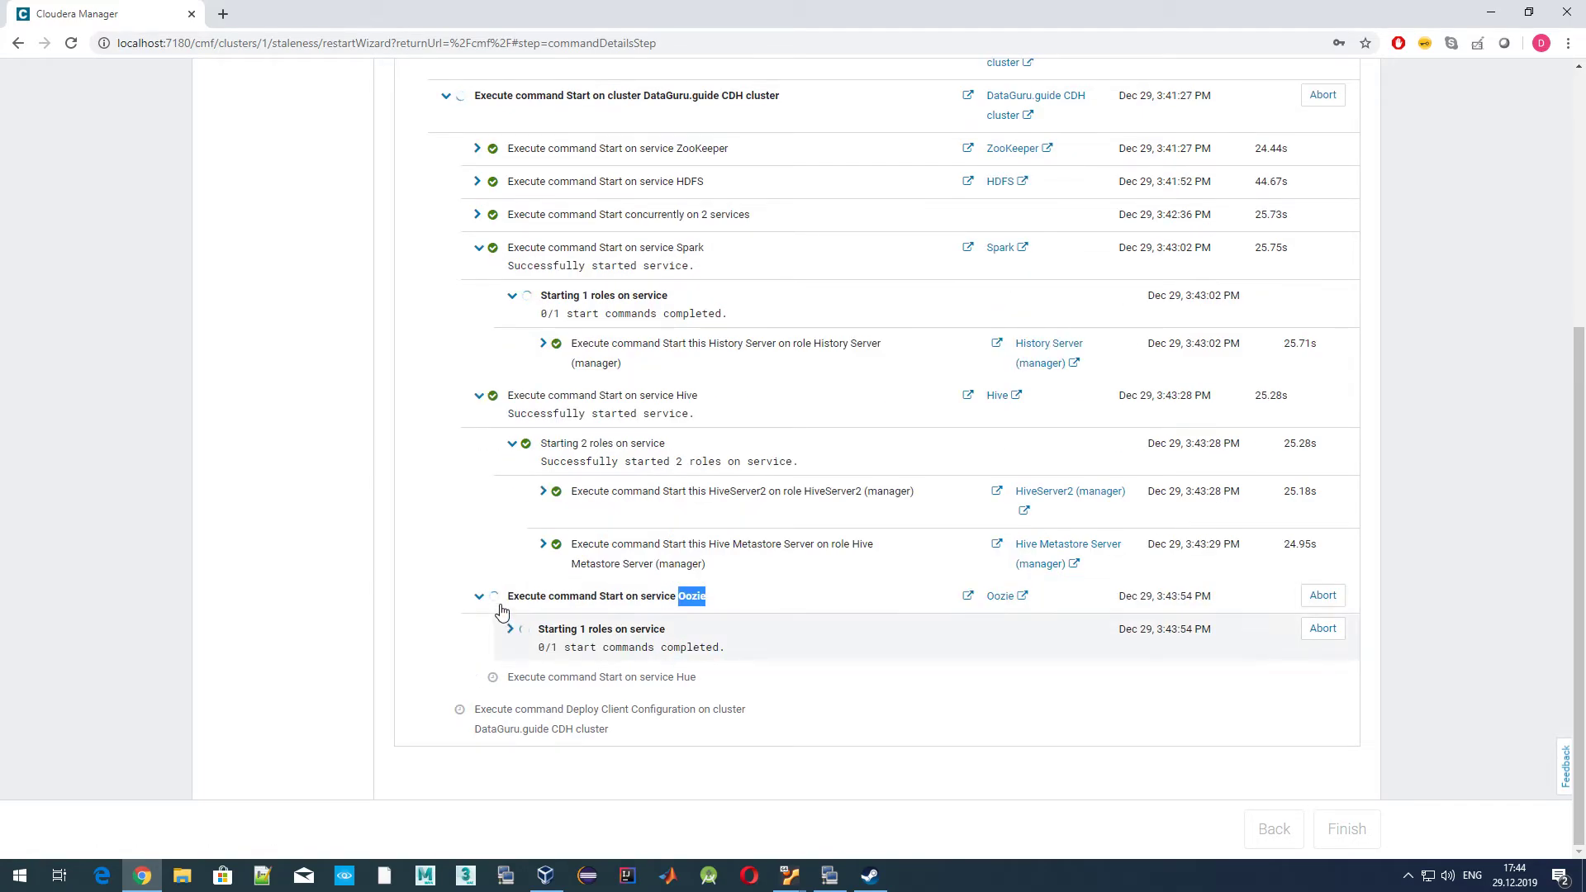
left_click(463, 607)
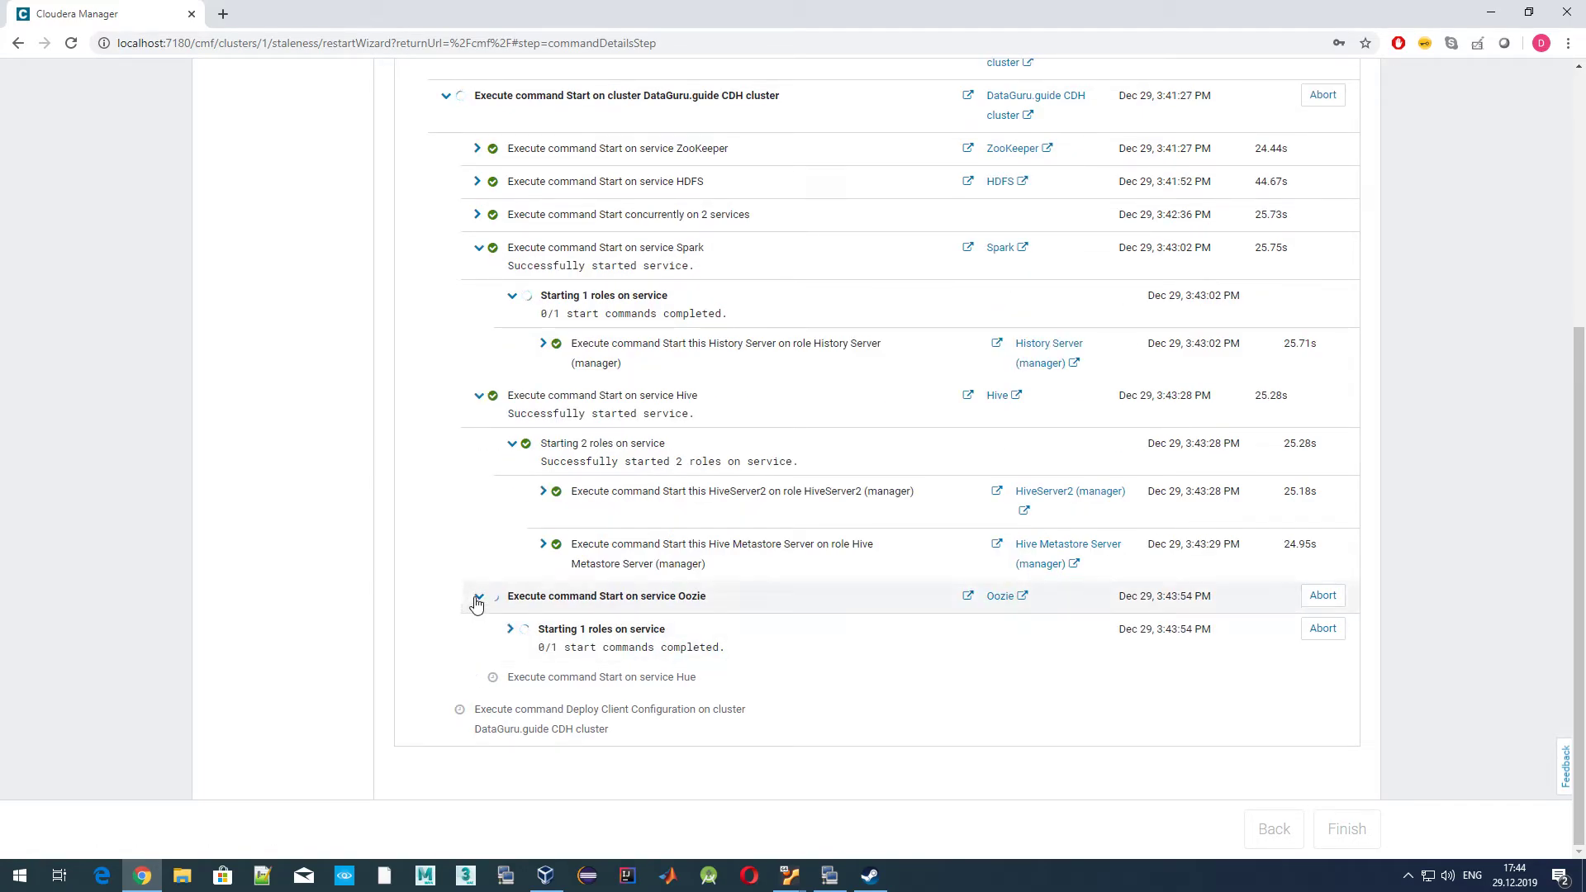
left_click(474, 600)
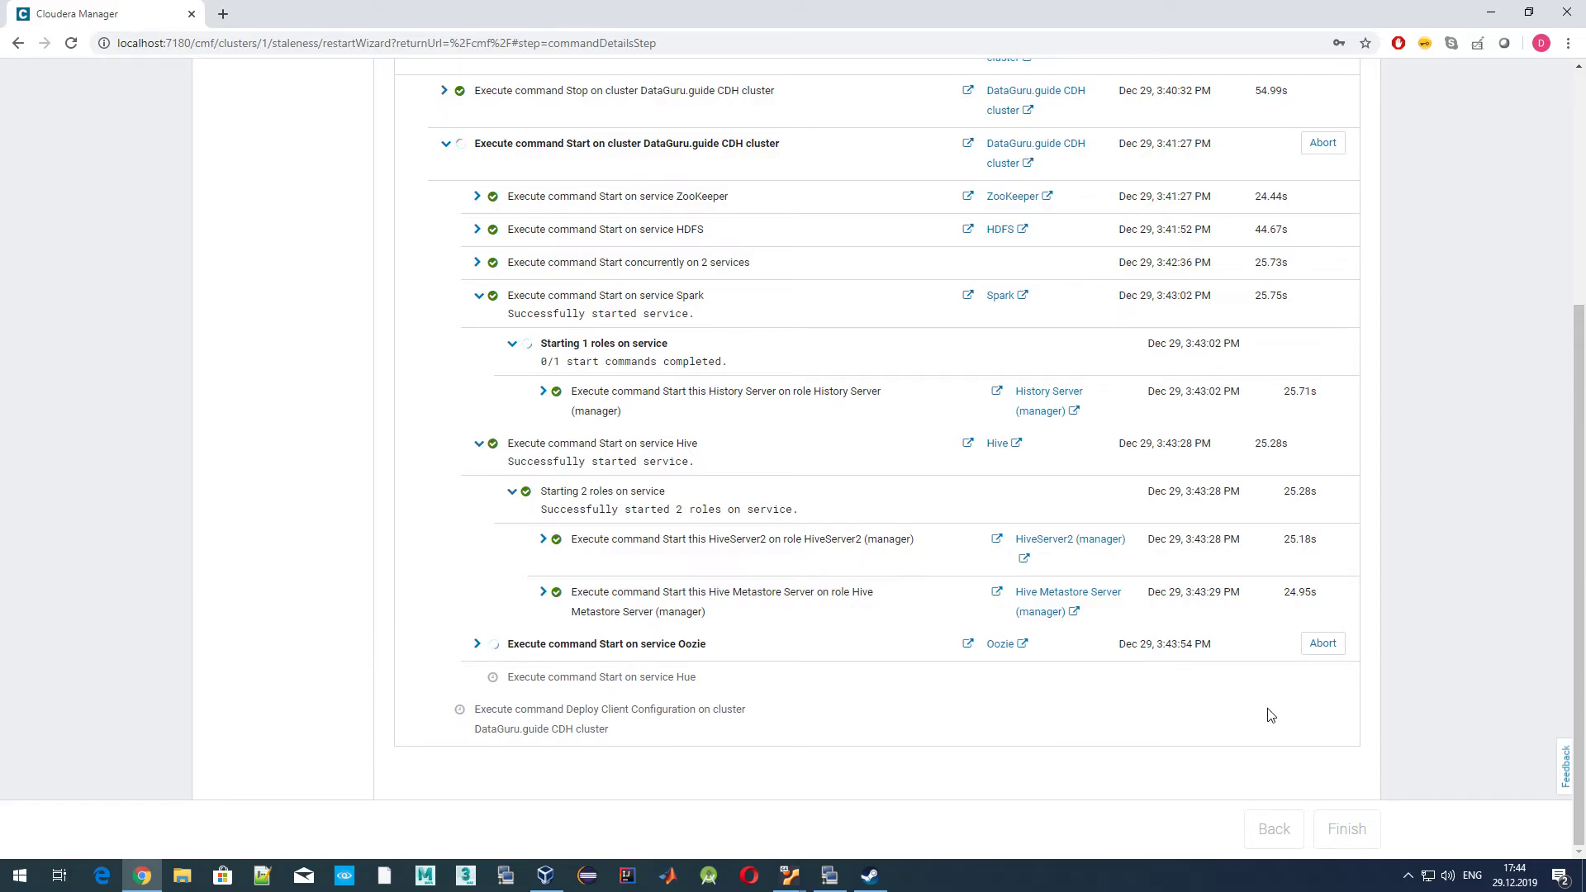
Review the restart command's overall progress, and expand the Hue start command to its role start substep.
scroll(1268, 717, "up", 5)
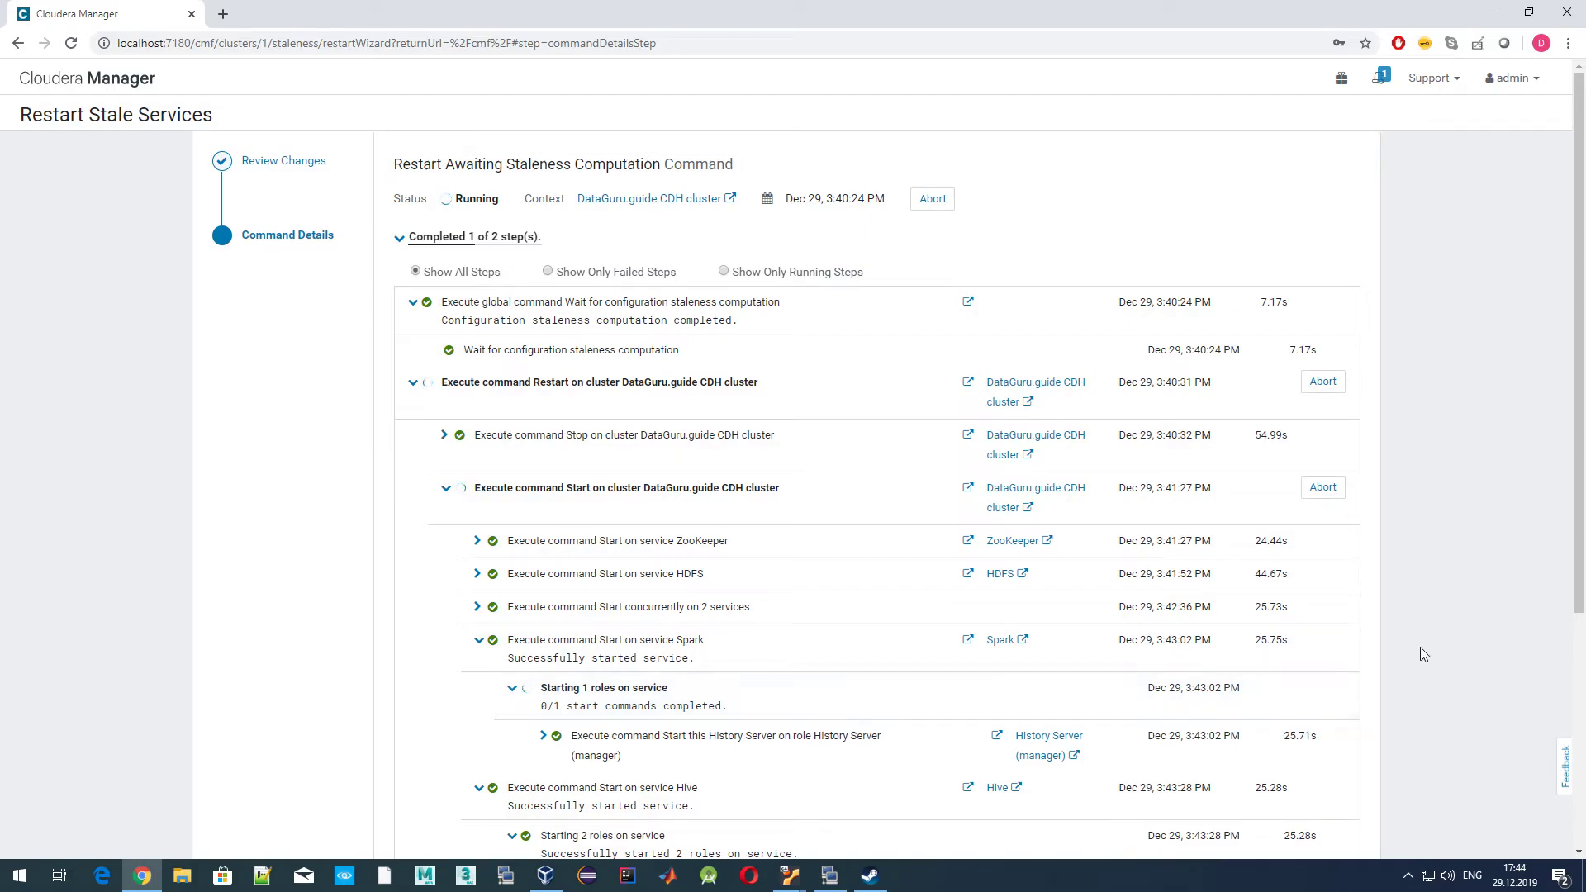
scroll(1404, 563, "down", 2)
scroll(1404, 563, "down", 3)
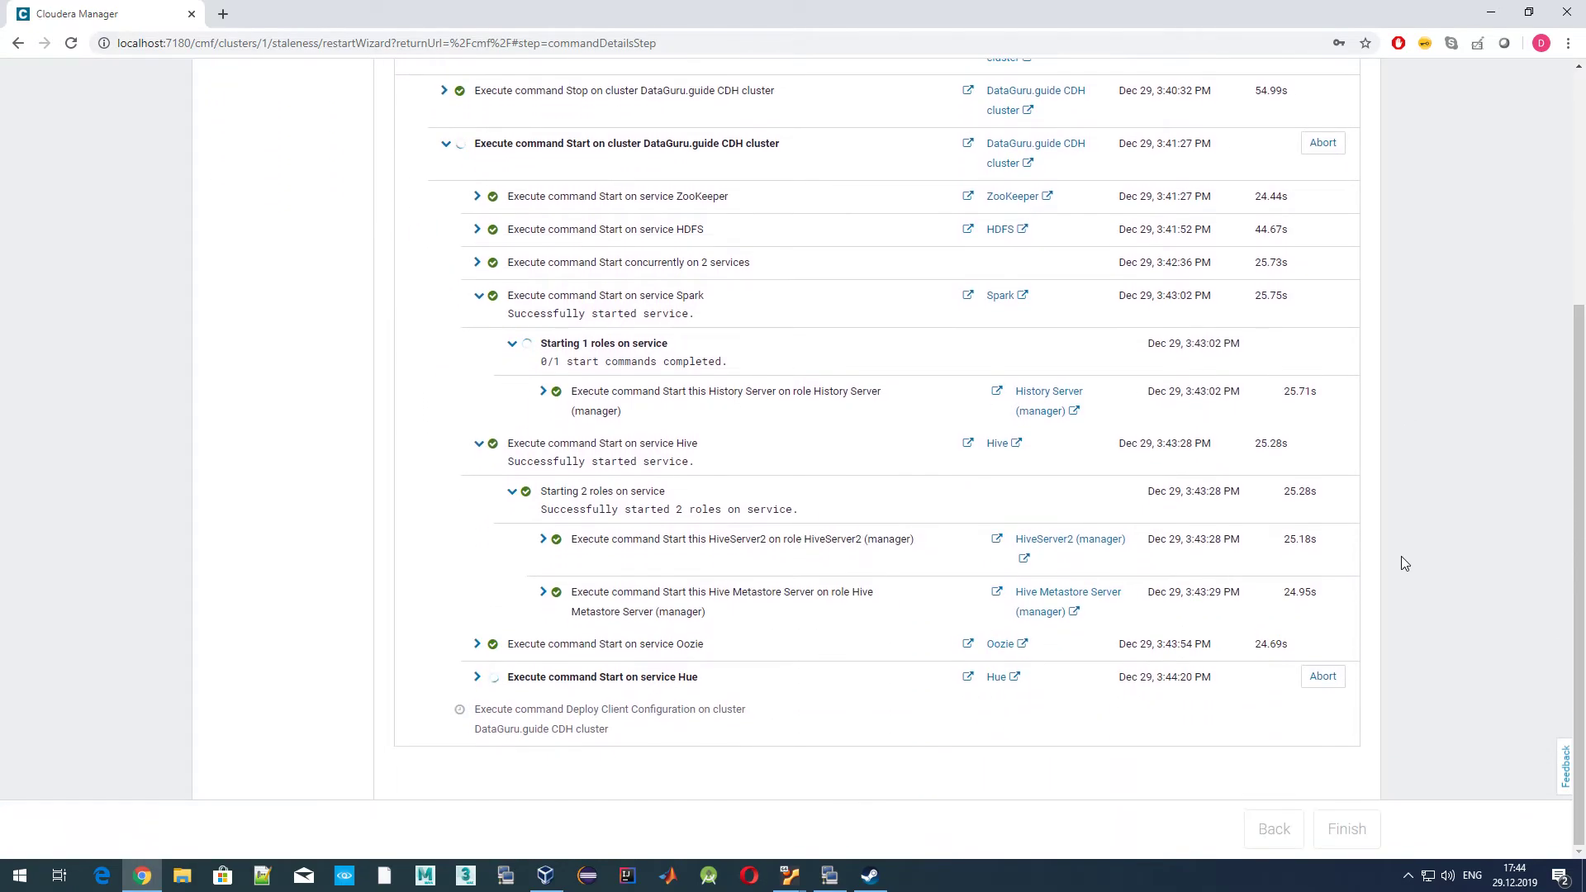
left_click(477, 676)
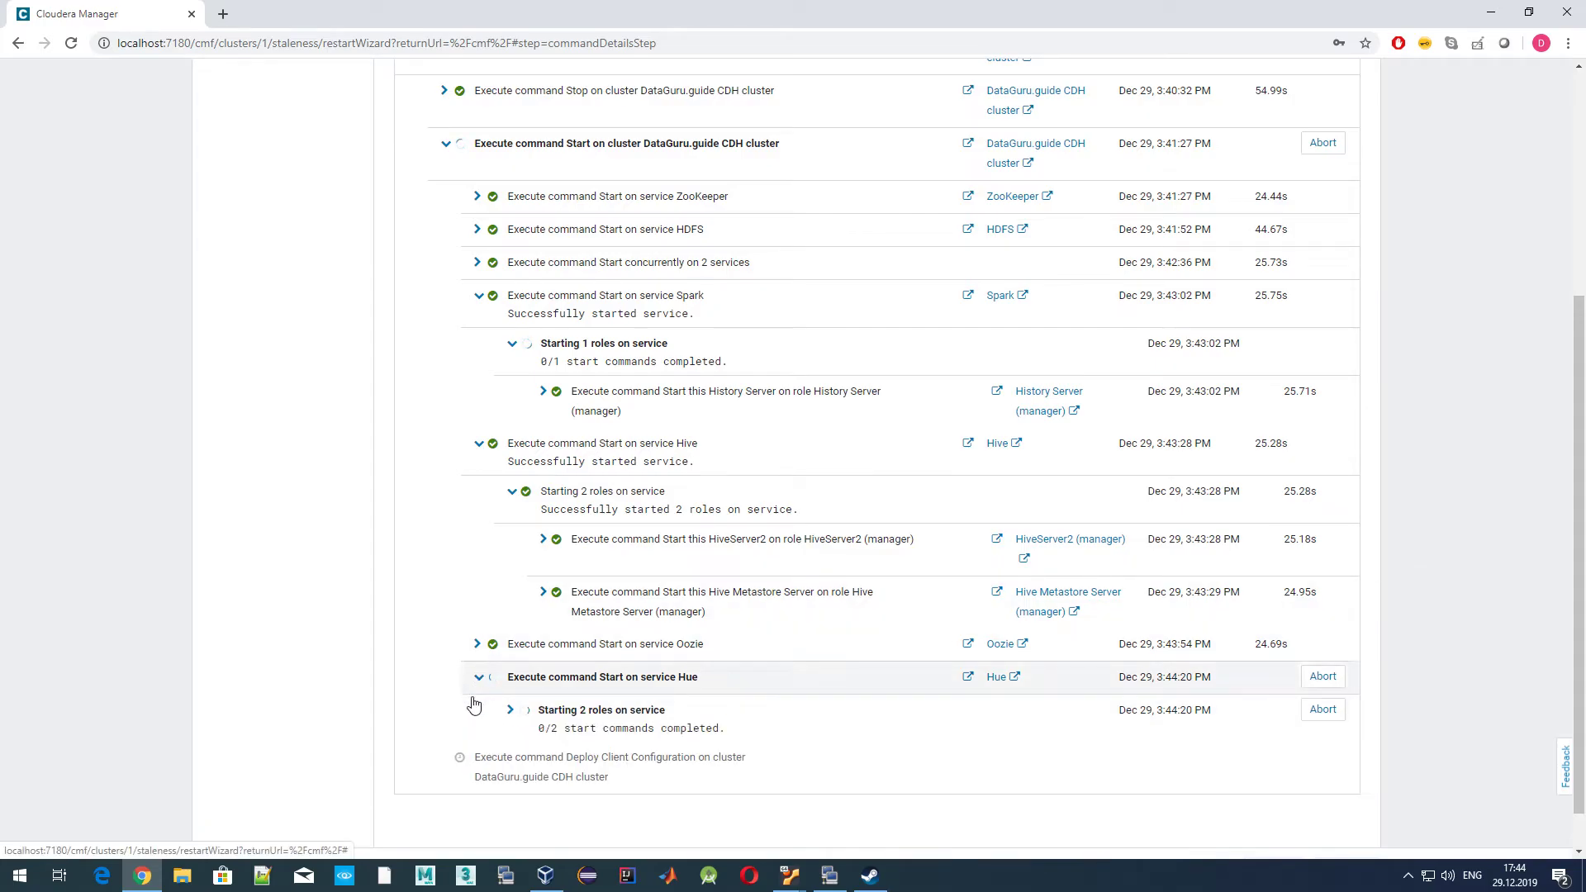
scroll(511, 710, "down", 1)
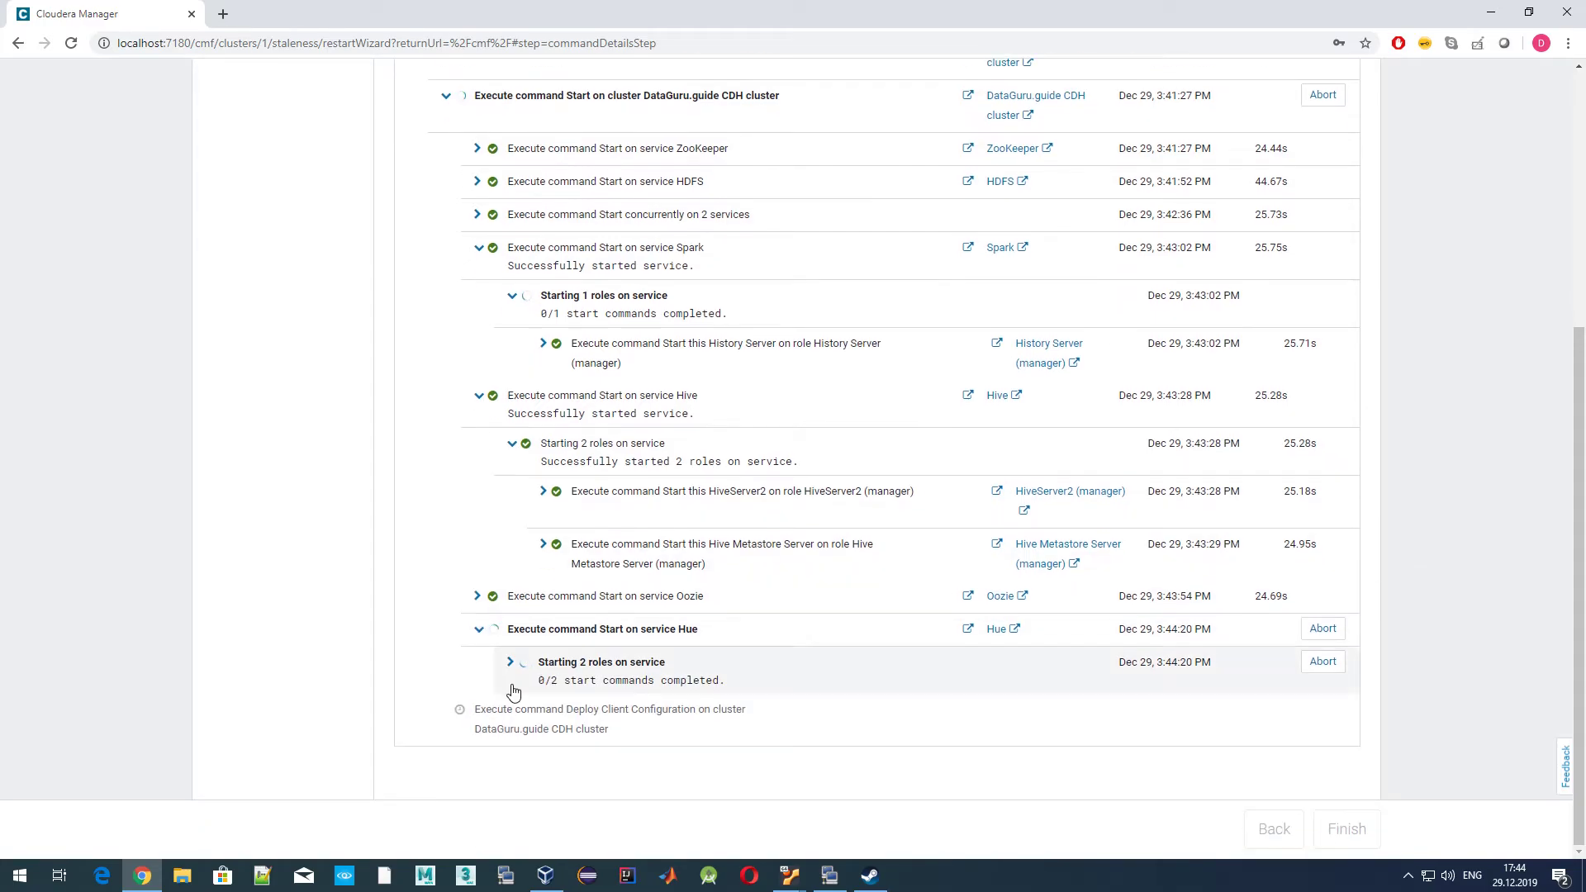
Expand the Hue role start substep down to the Hue Server and Load Balancer start commands.
left_click(512, 665)
scroll(396, 702, "down", 2)
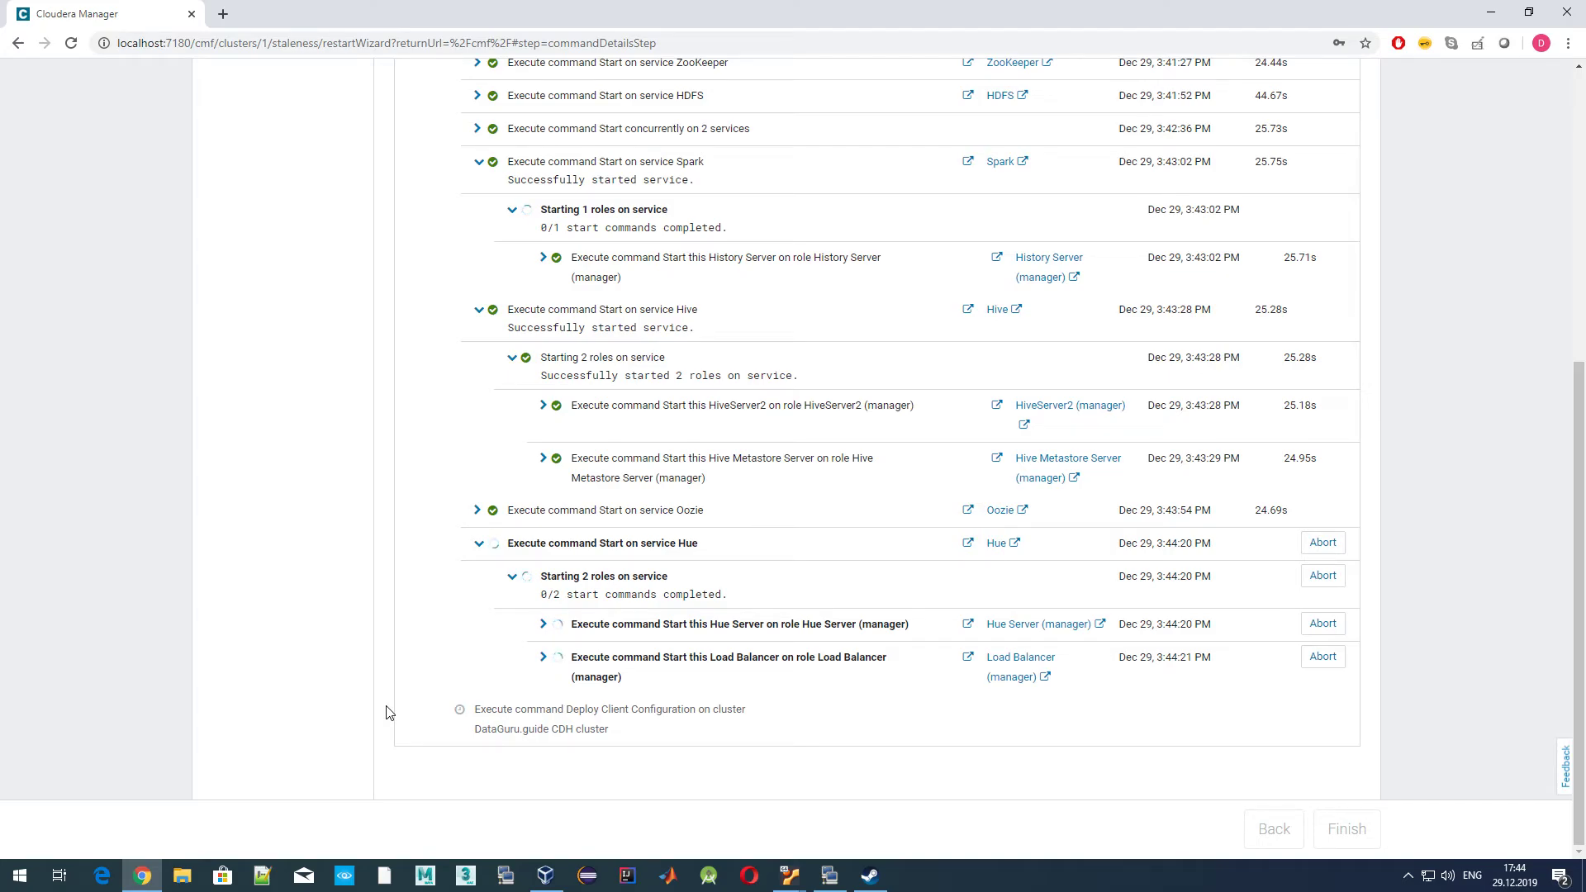
Switch to the KiTTY terminal, clear its screen, and leave an empty prompt before returning to the browser.
left_click(830, 874)
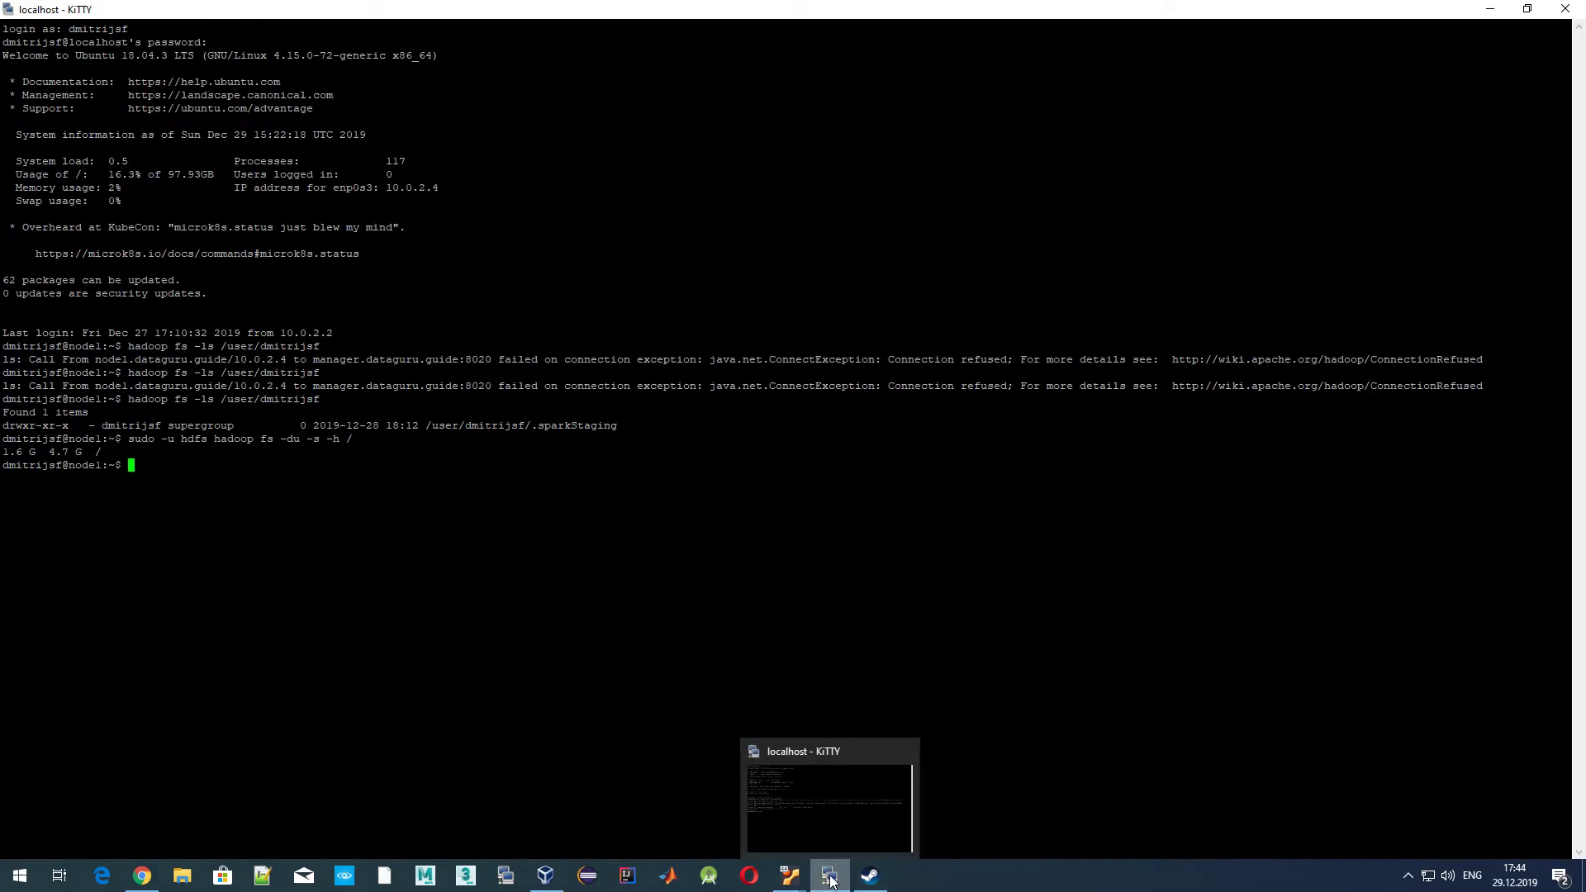
type("clear")
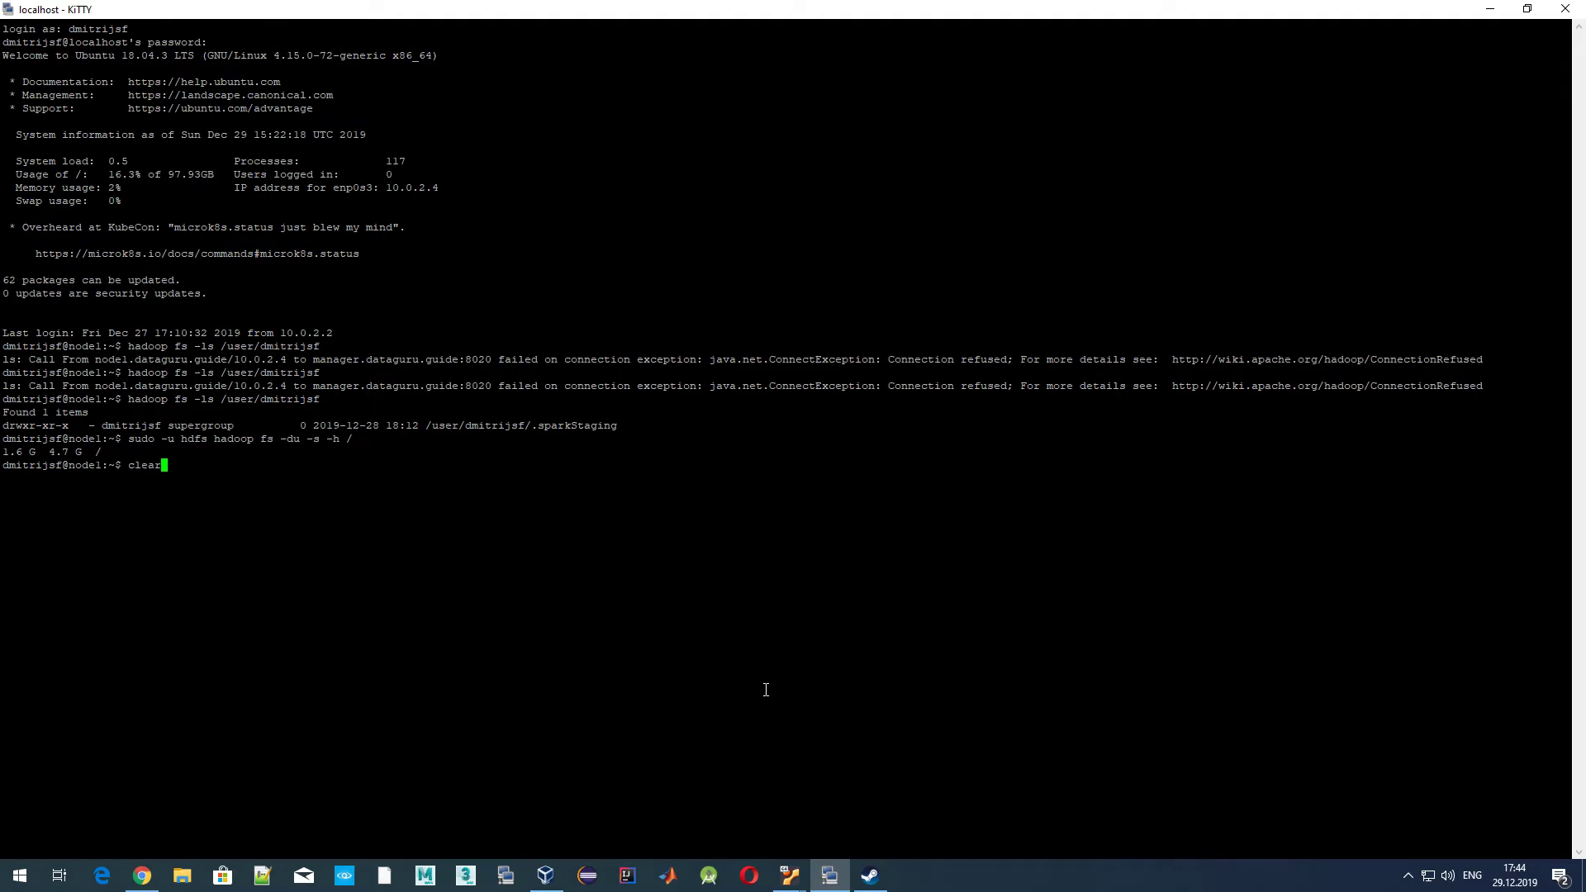
key("Return")
type("sudo -u hdfs hadoop fs -du -s -h /")
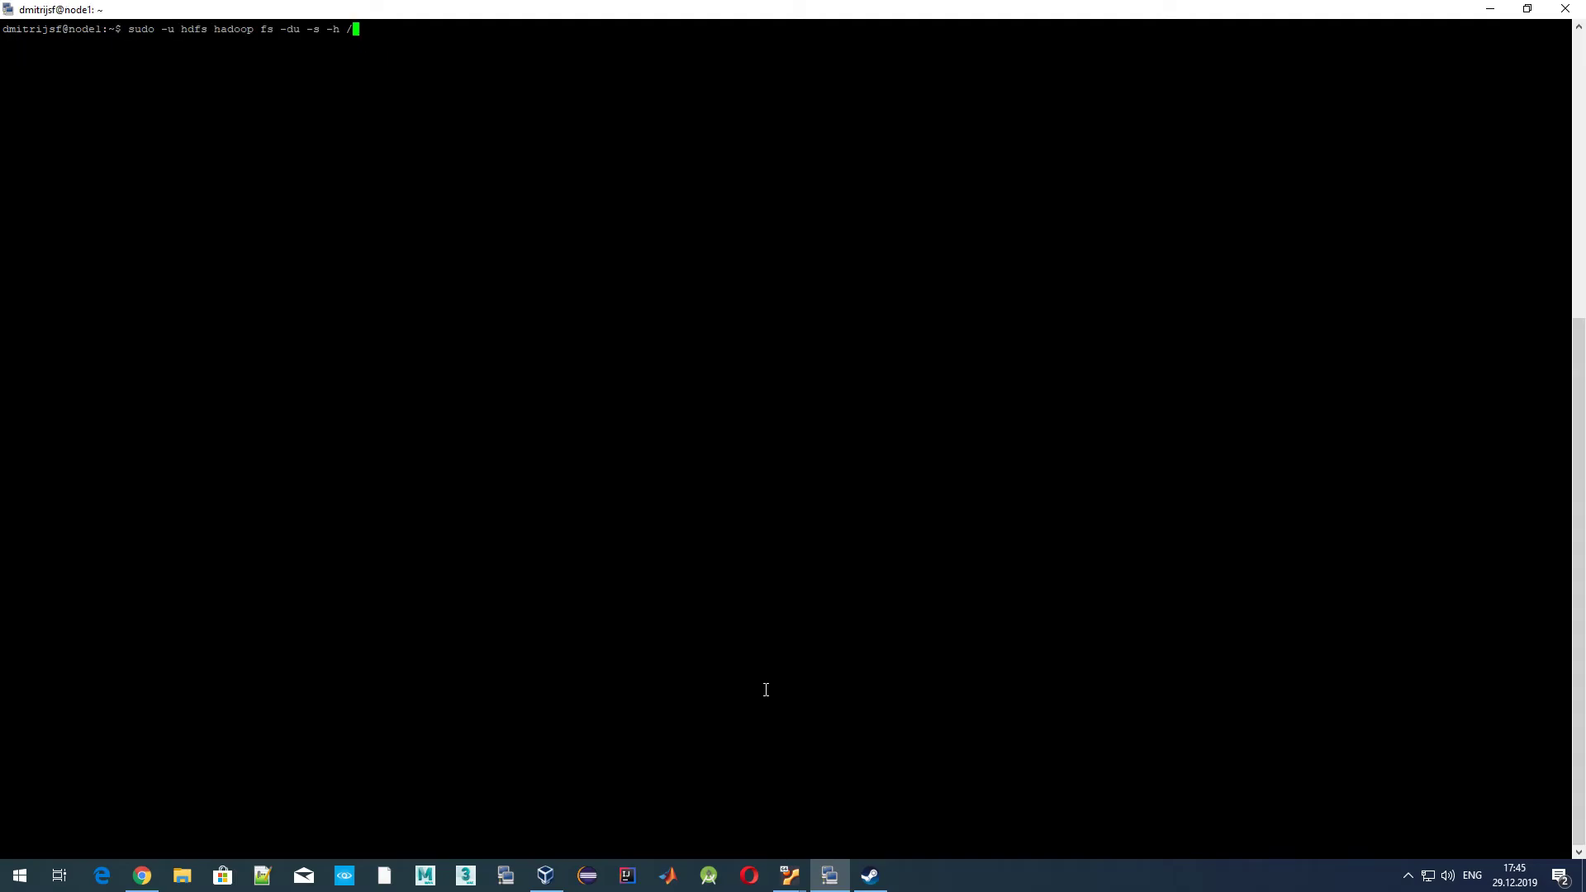
key("Up")
key("BackSpace")
key("BackSpace")
key("BackSpace")
key("BackSpace")
key("BackSpace")
left_click(835, 886)
Expand the Deploy Client Configuration command to view its substep, and finish the restart wizard.
scroll(1032, 791, "down", 1)
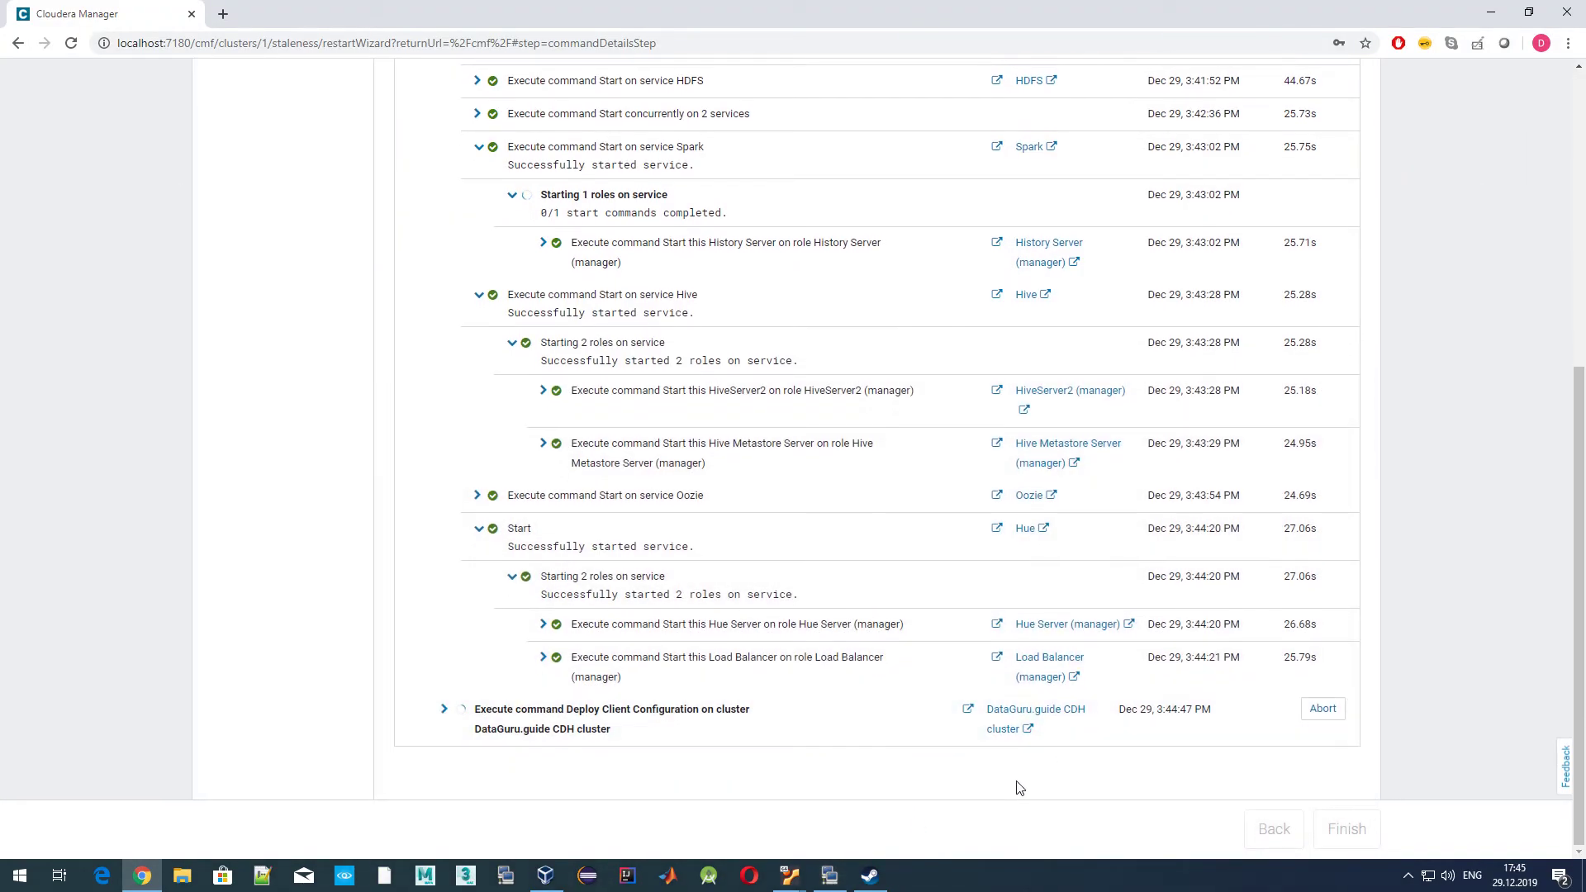
left_click(445, 711)
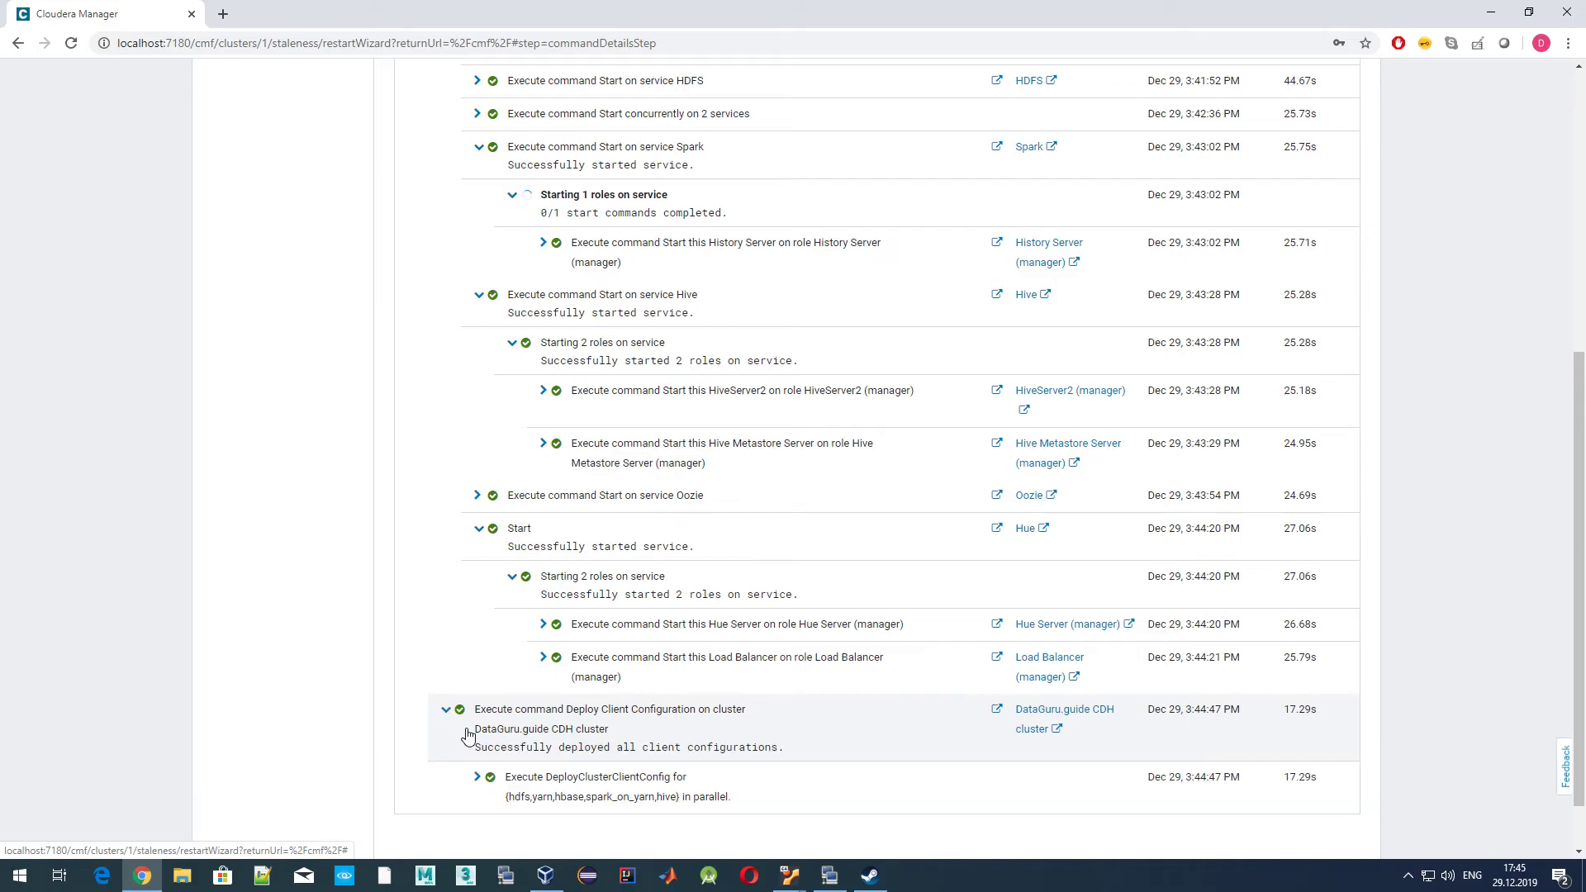
scroll(469, 719, "down", 2)
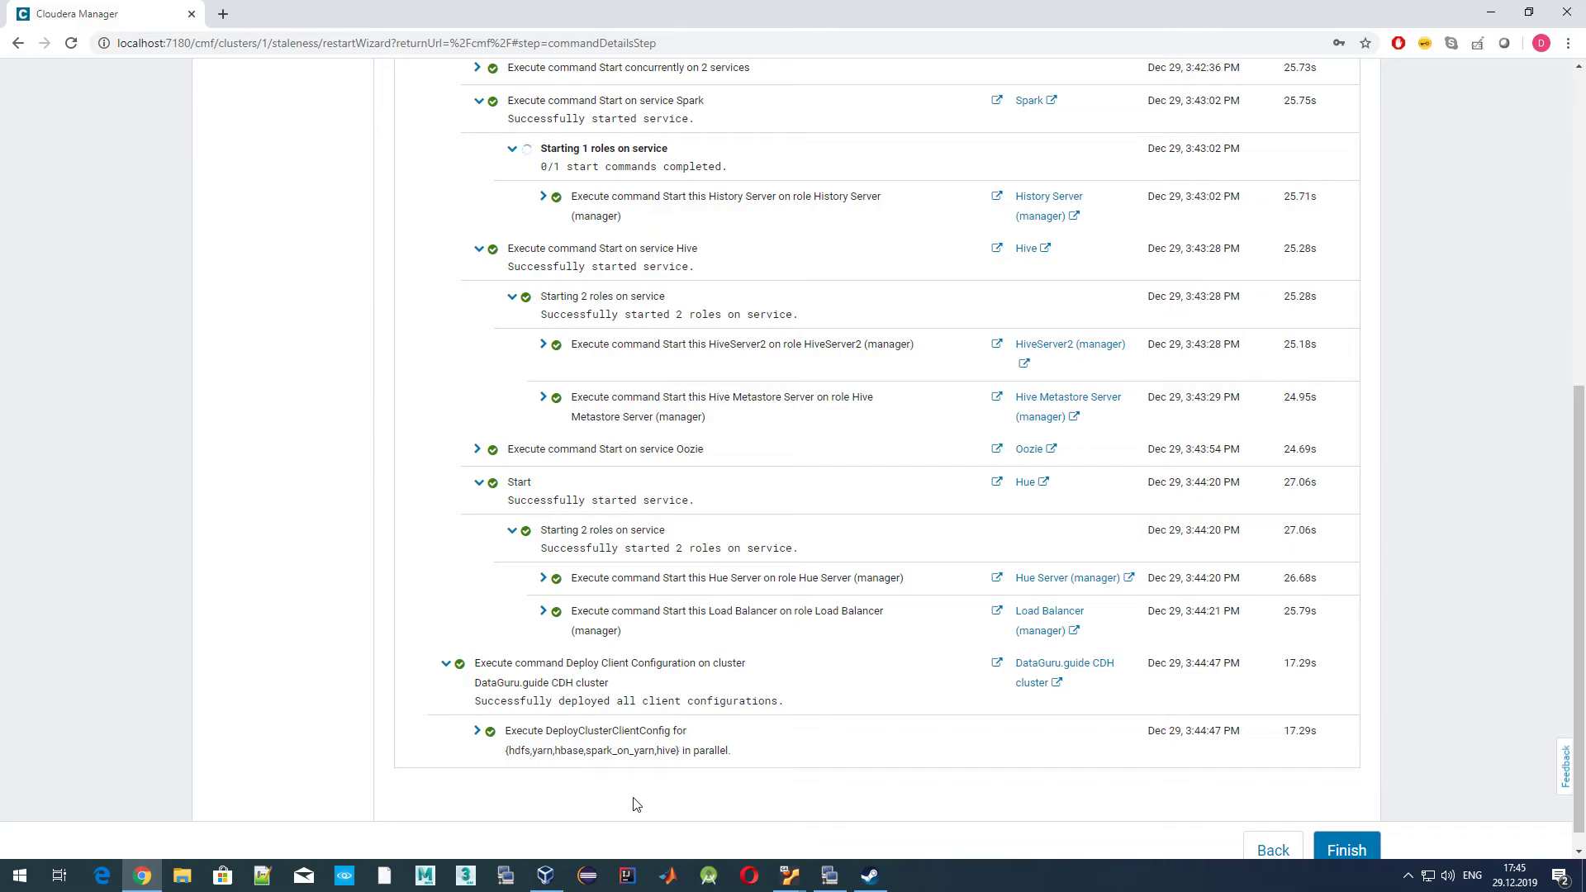
left_click(1332, 844)
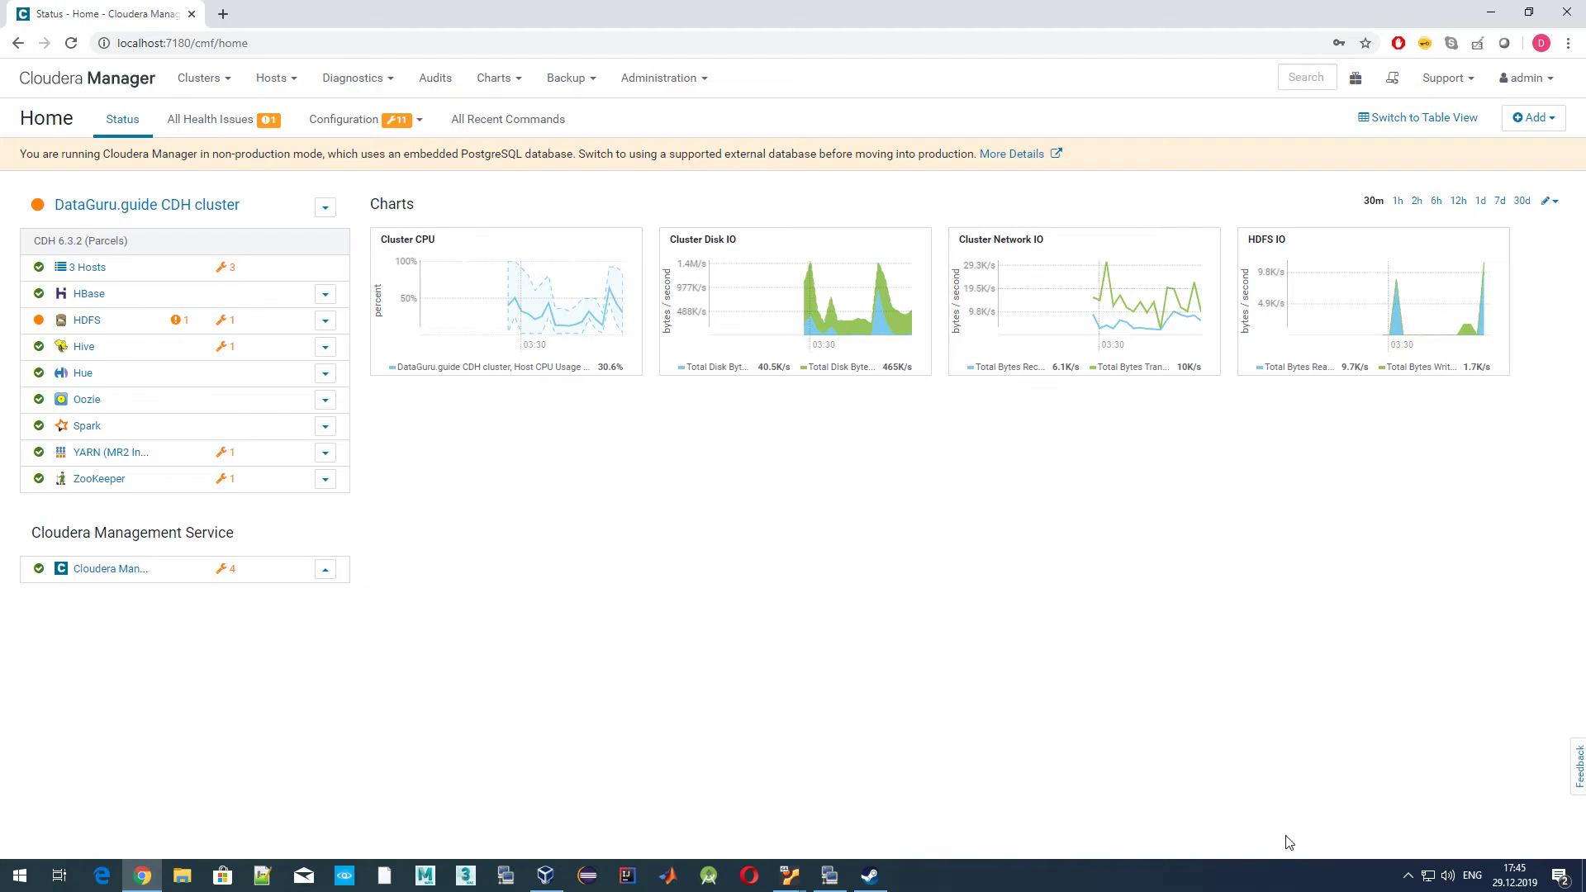
Review the HBase service's status and role instances, and return to the Cloudera Manager home page.
left_click(86, 294)
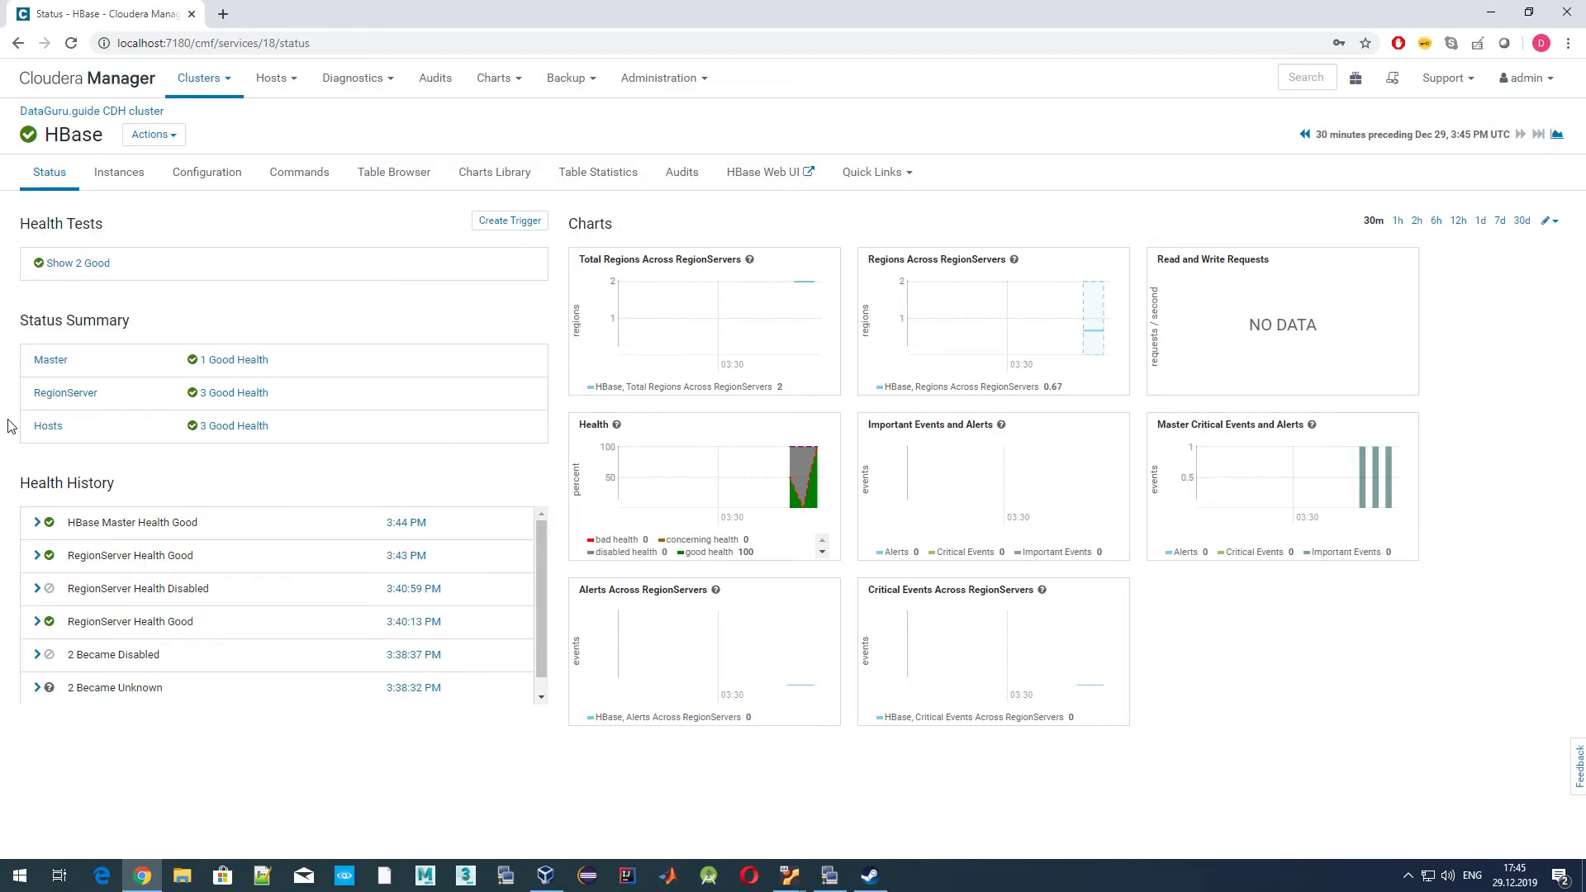
left_click(135, 181)
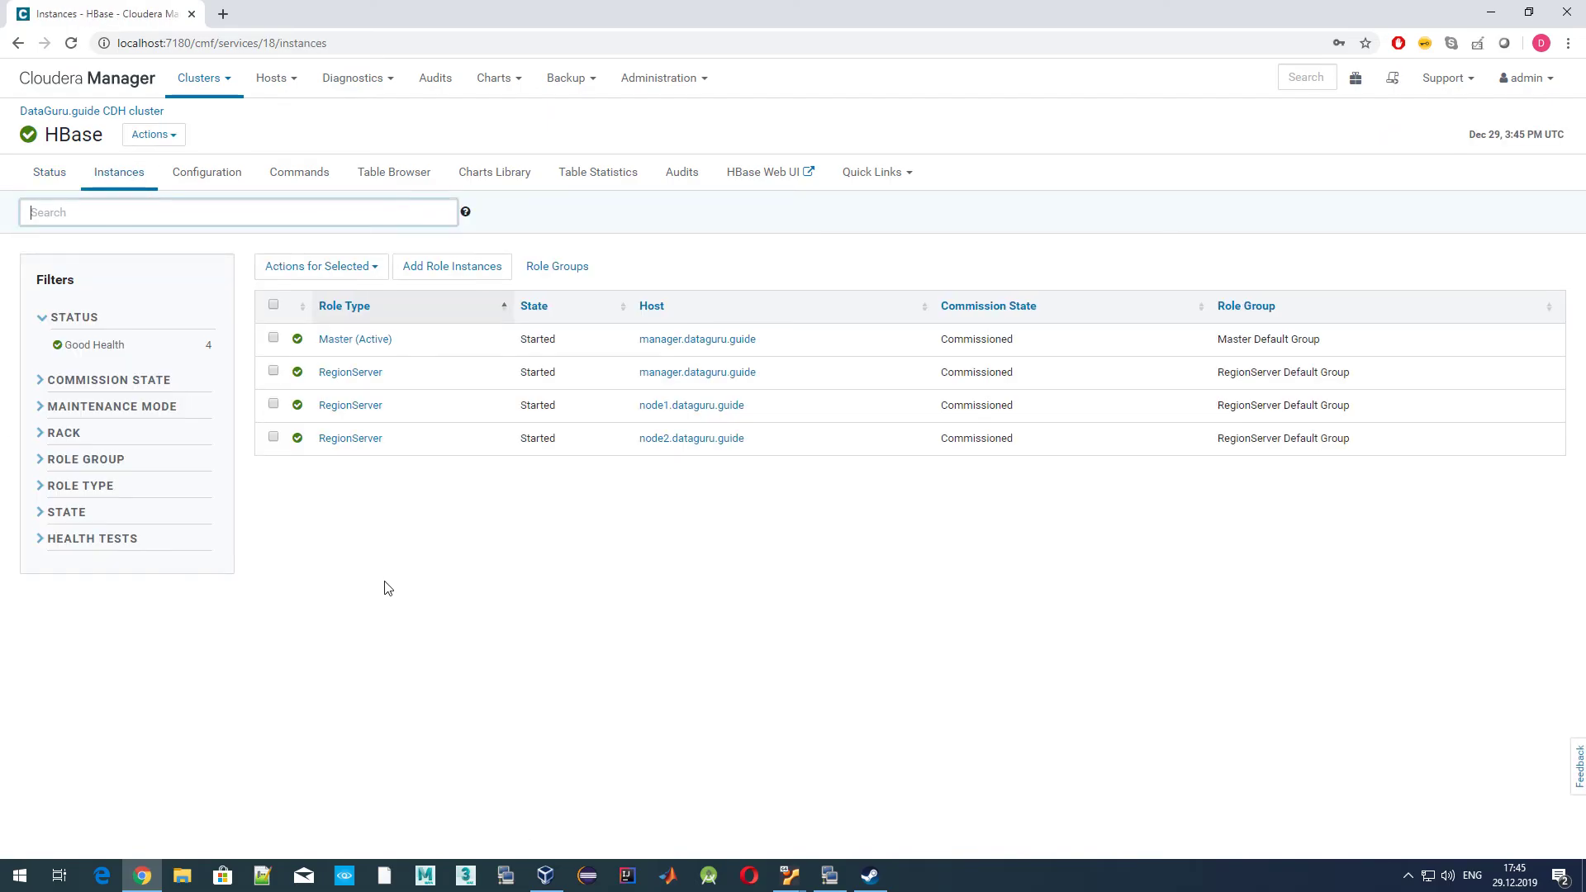
left_click(93, 83)
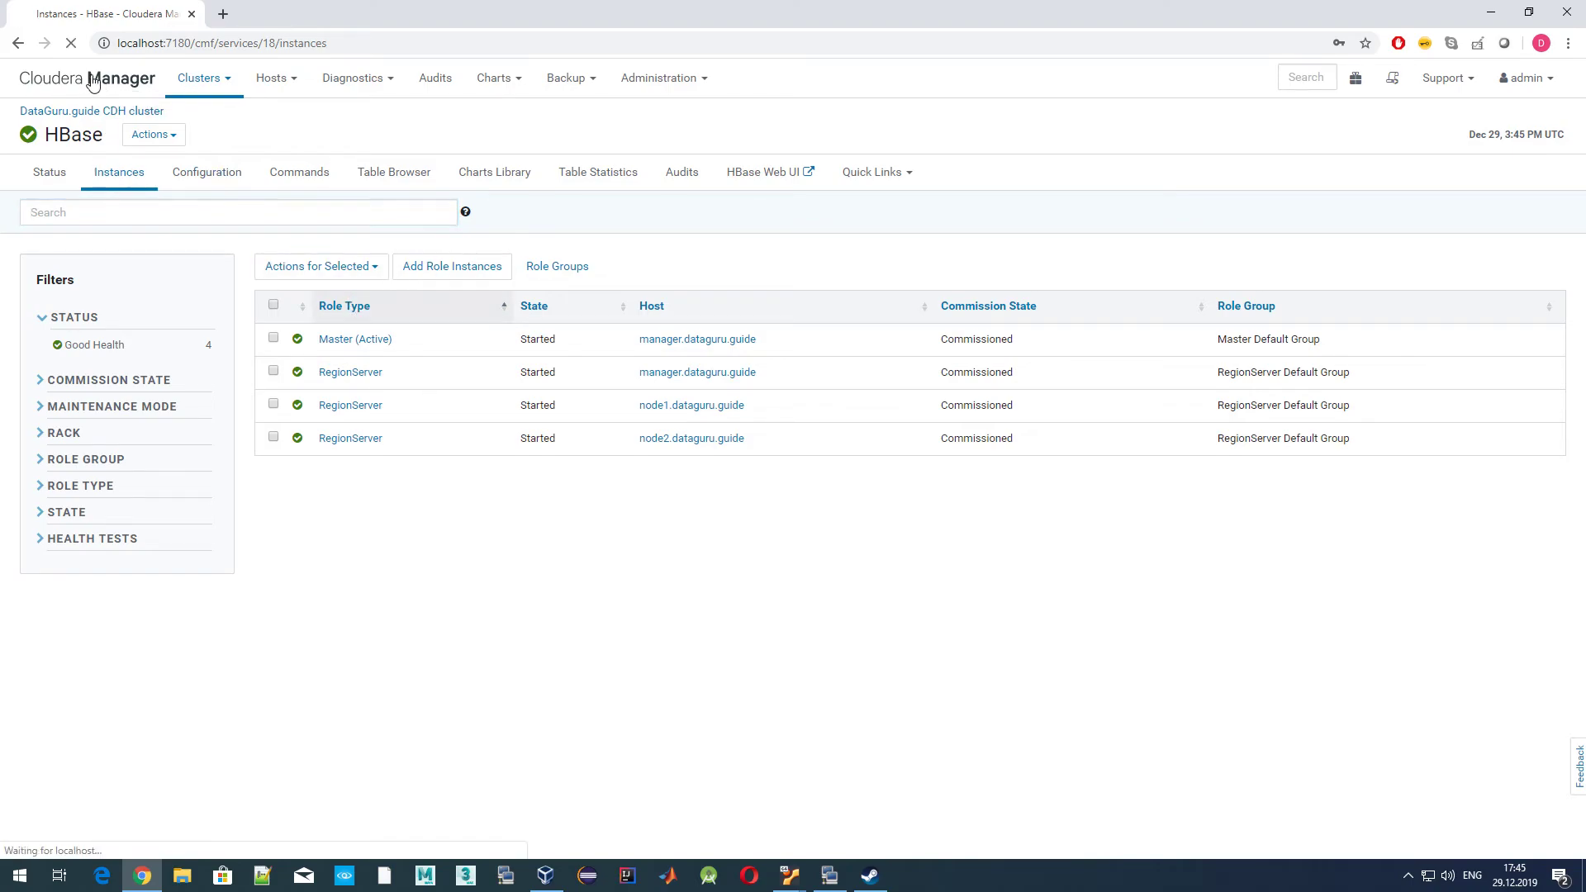
Switch to the KiTTY terminal and launch the HBase shell with "hbase shell".
left_click(830, 878)
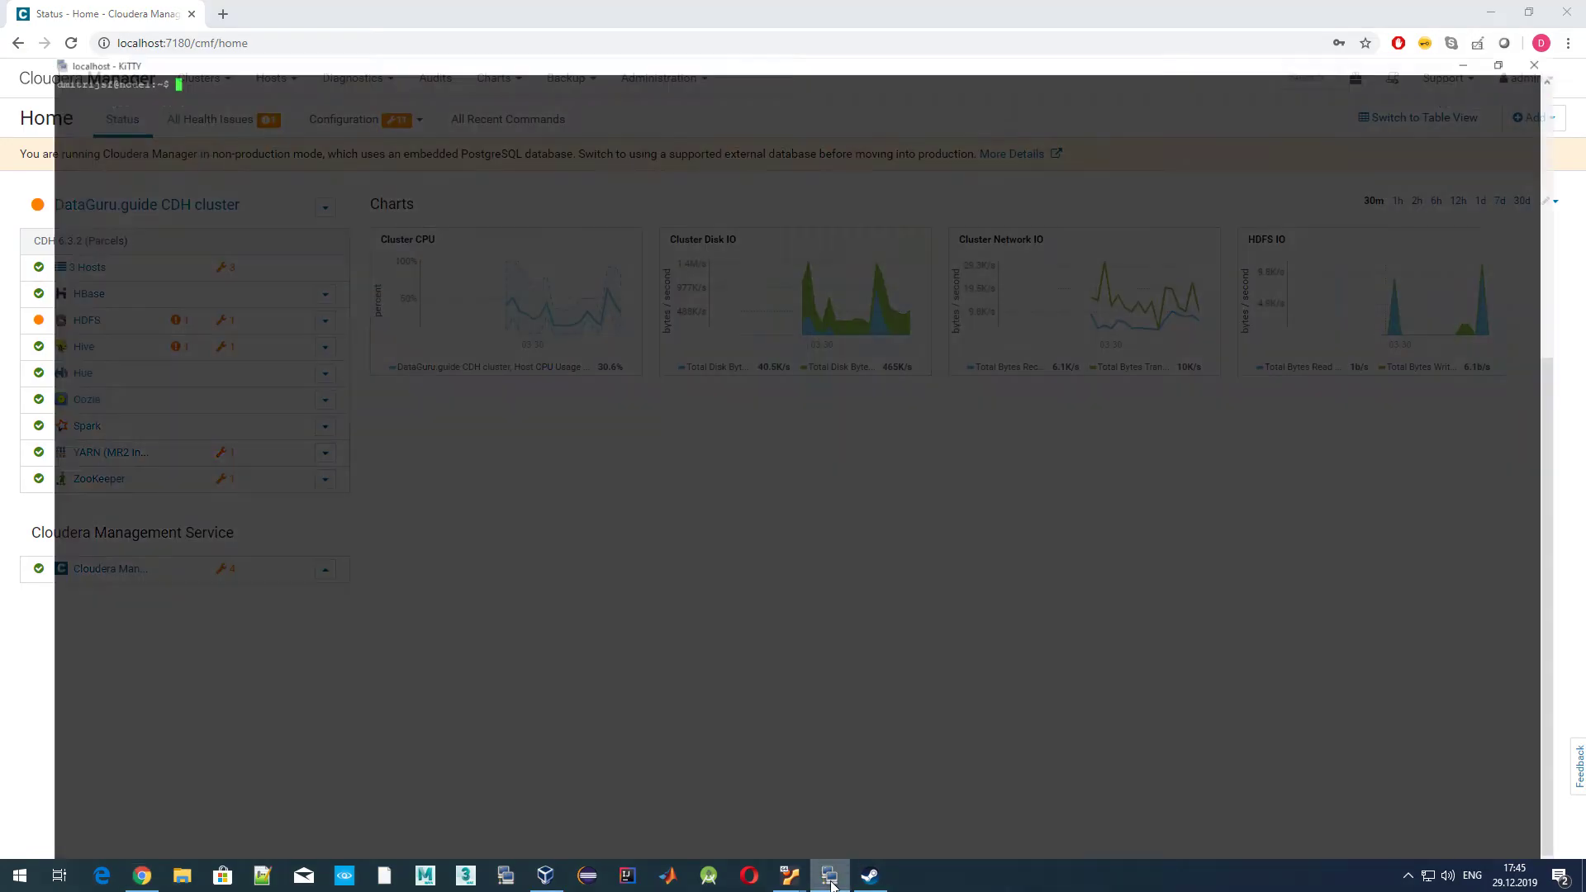
type("hbase")
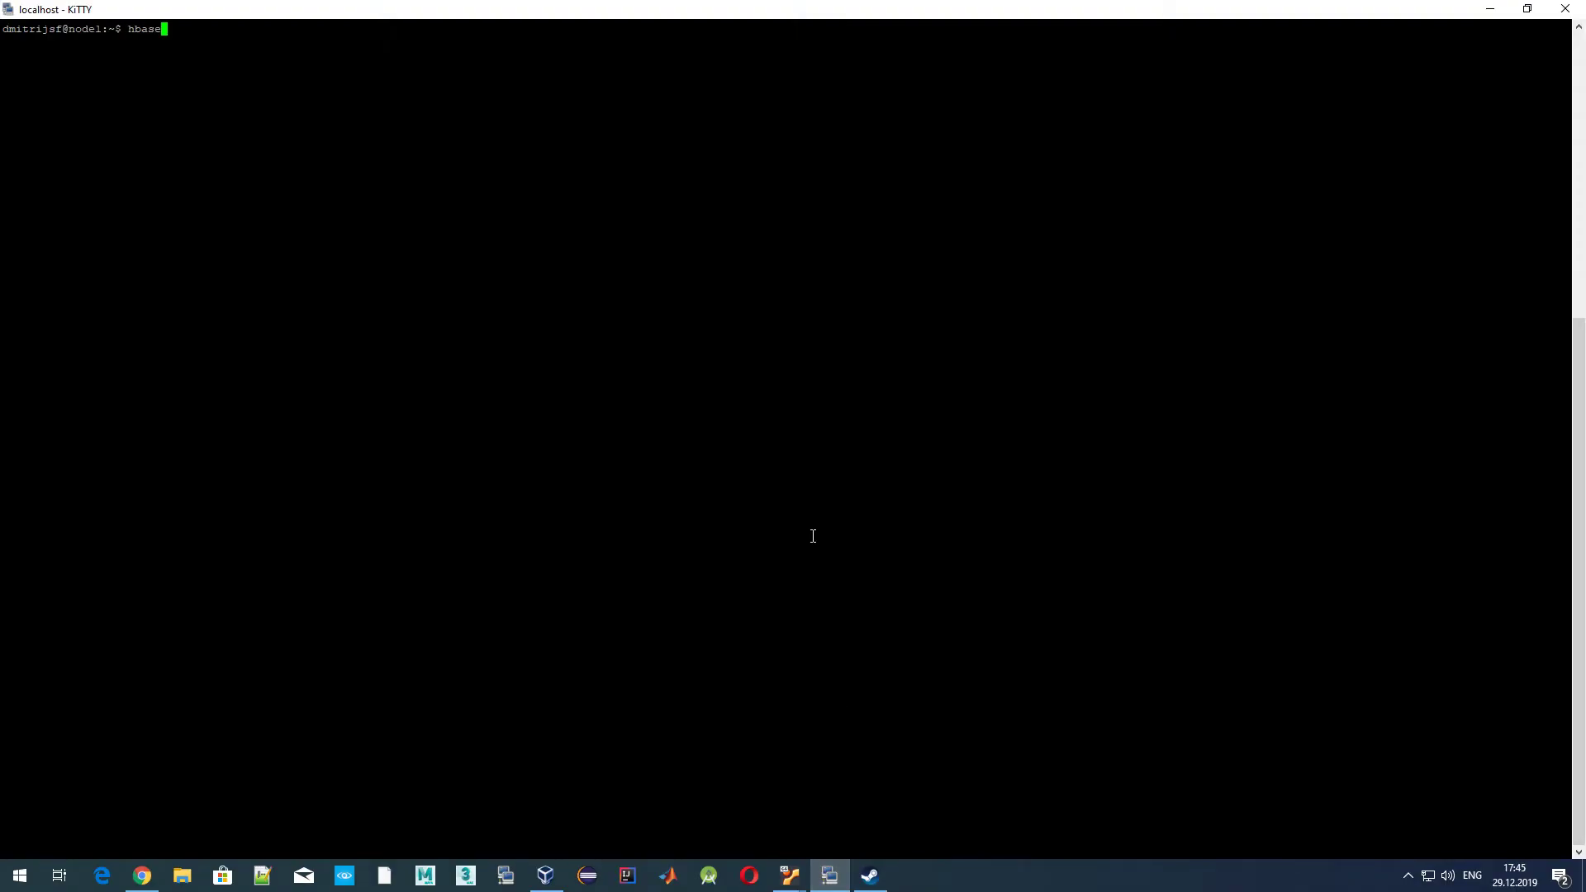
type(" shell")
key("Return")
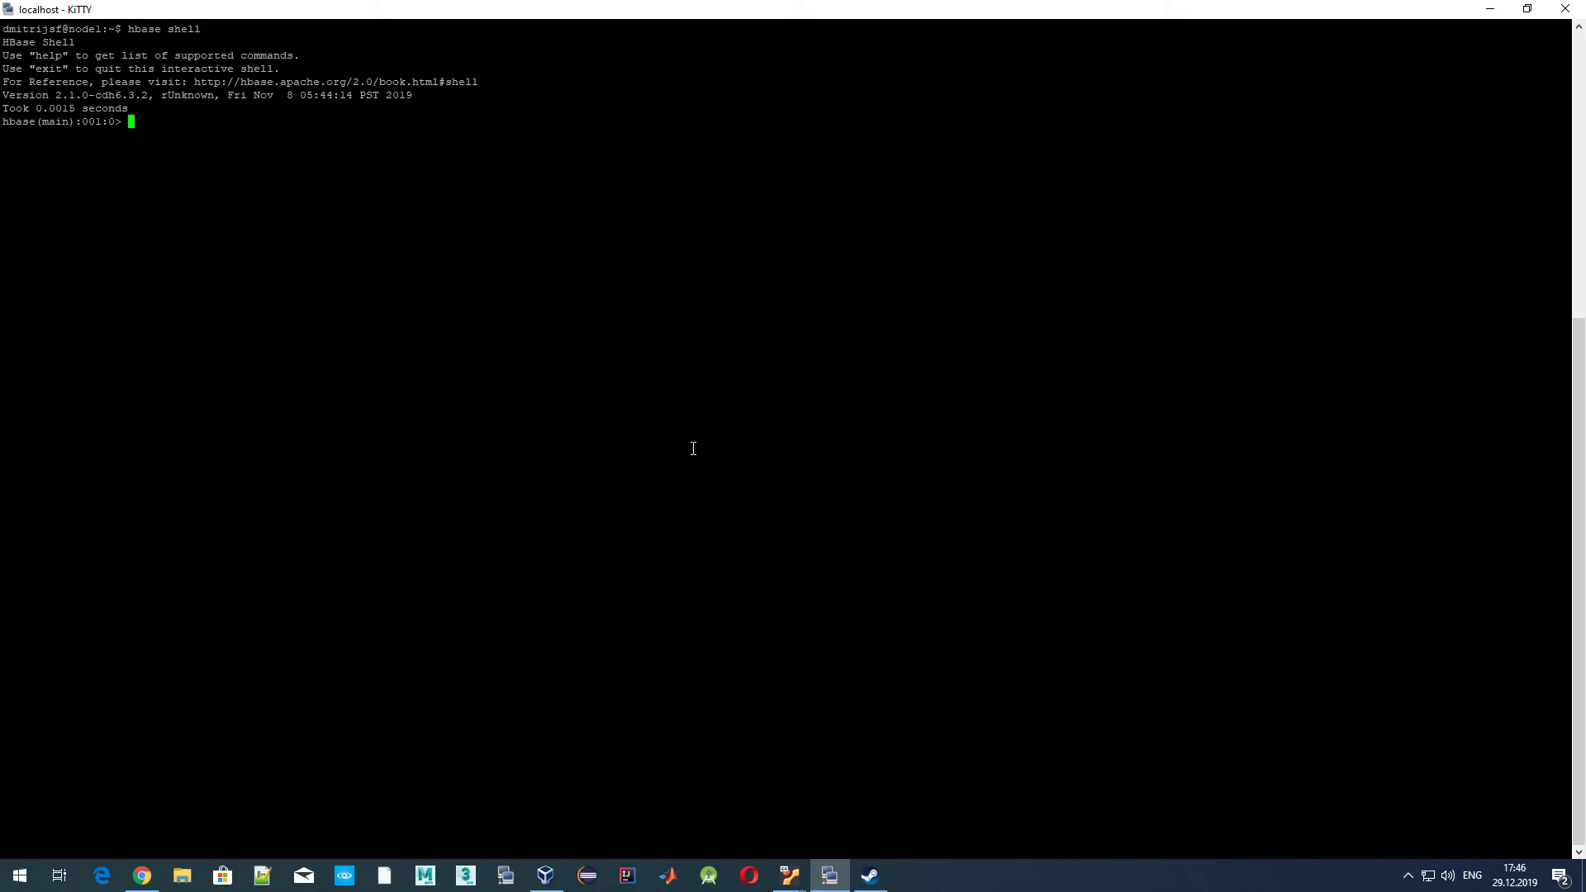
List the HBase namespaces with list_namespace, and examine the returned names.
type("list_na")
key("Tab")
key("Tab")
key("Return")
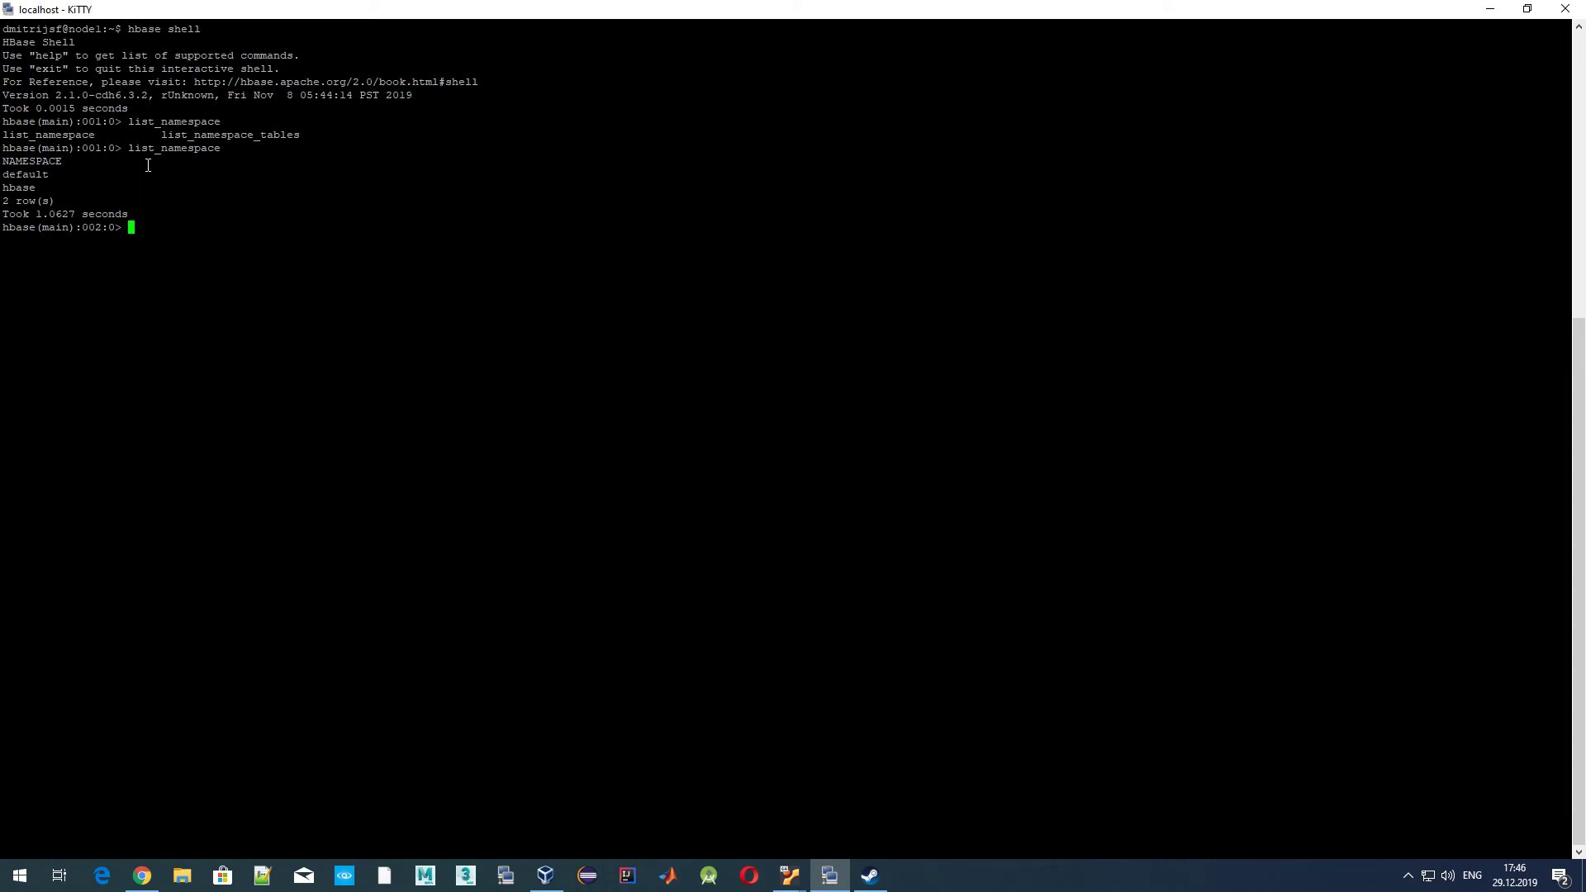
double_click(24, 189)
triple_click(20, 175)
left_click(18, 175)
double_click(18, 174)
double_click(474, 398)
left_click(356, 256)
Quit the HBase shell with "!quit", and switch back to Cloudera Manager in the browser.
type("!quit")
key("Return")
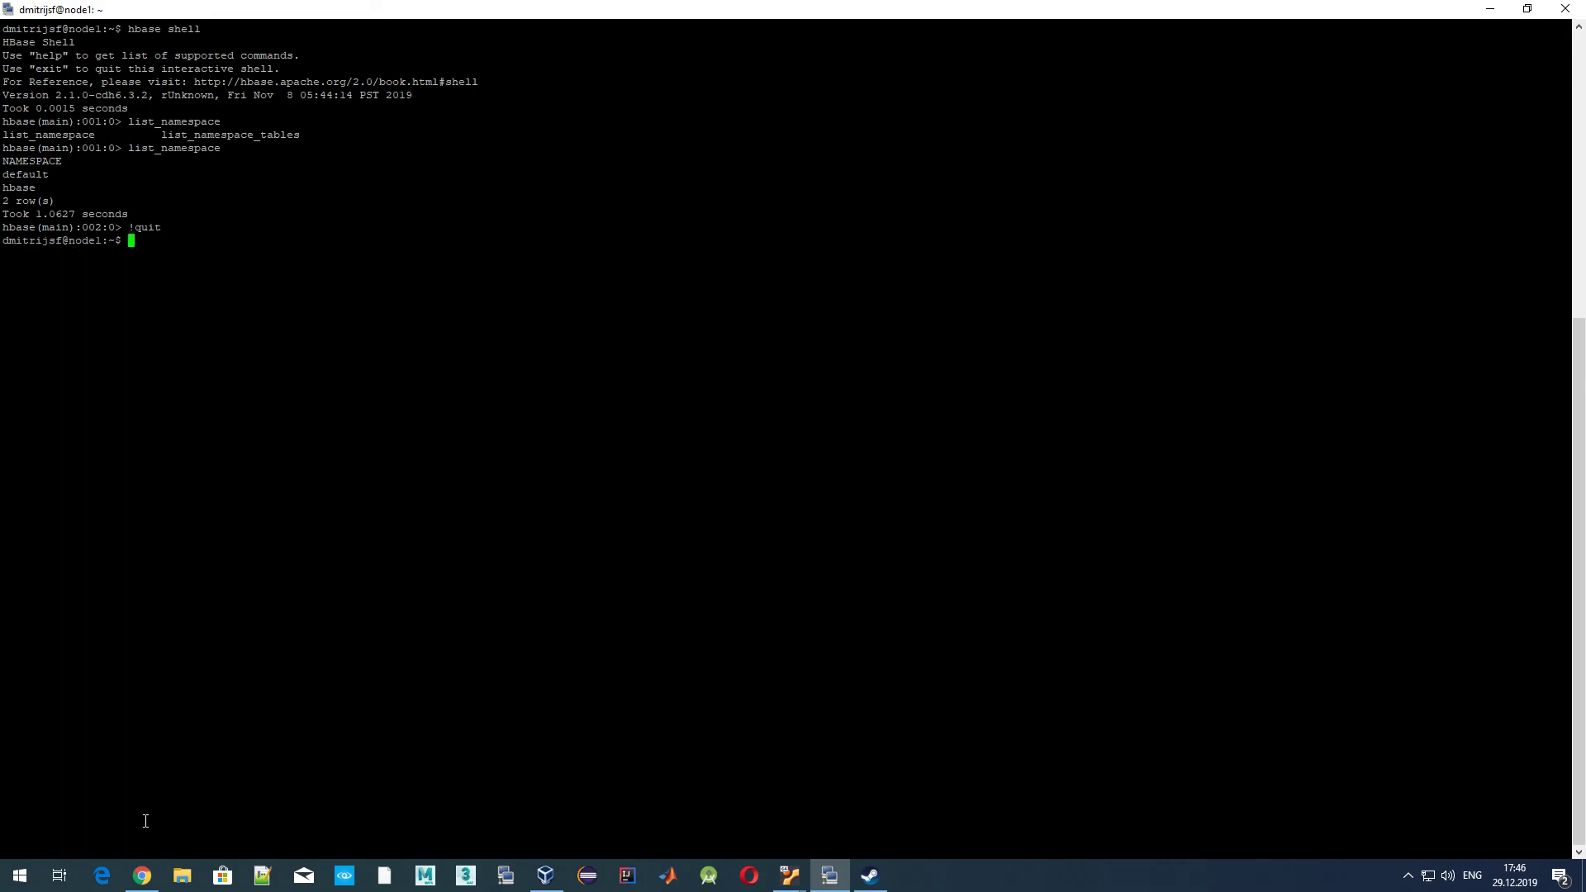
left_click(142, 875)
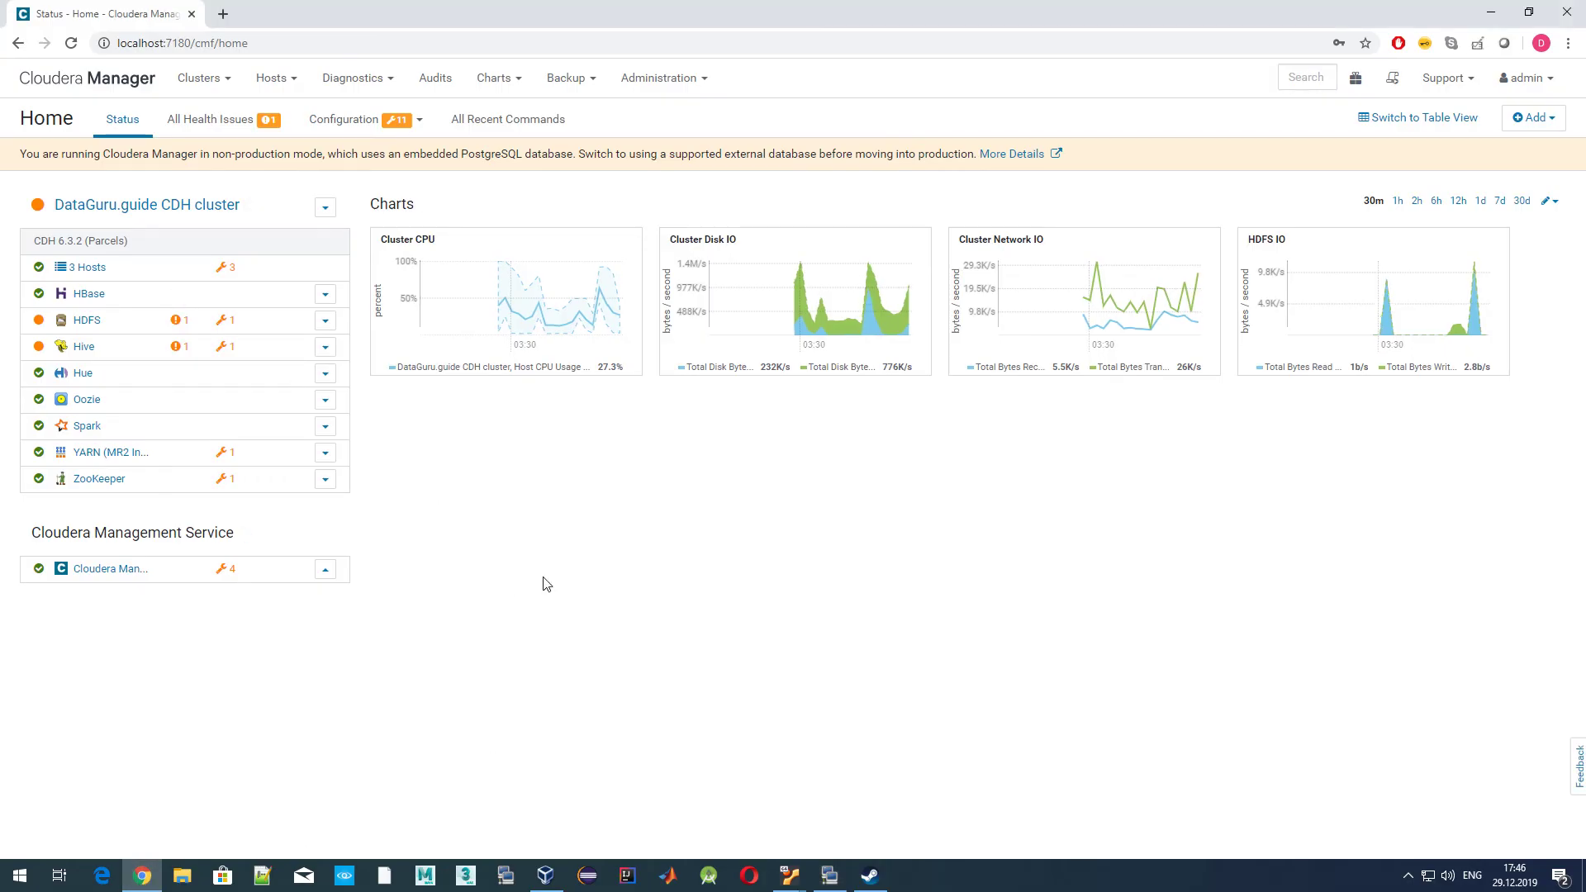